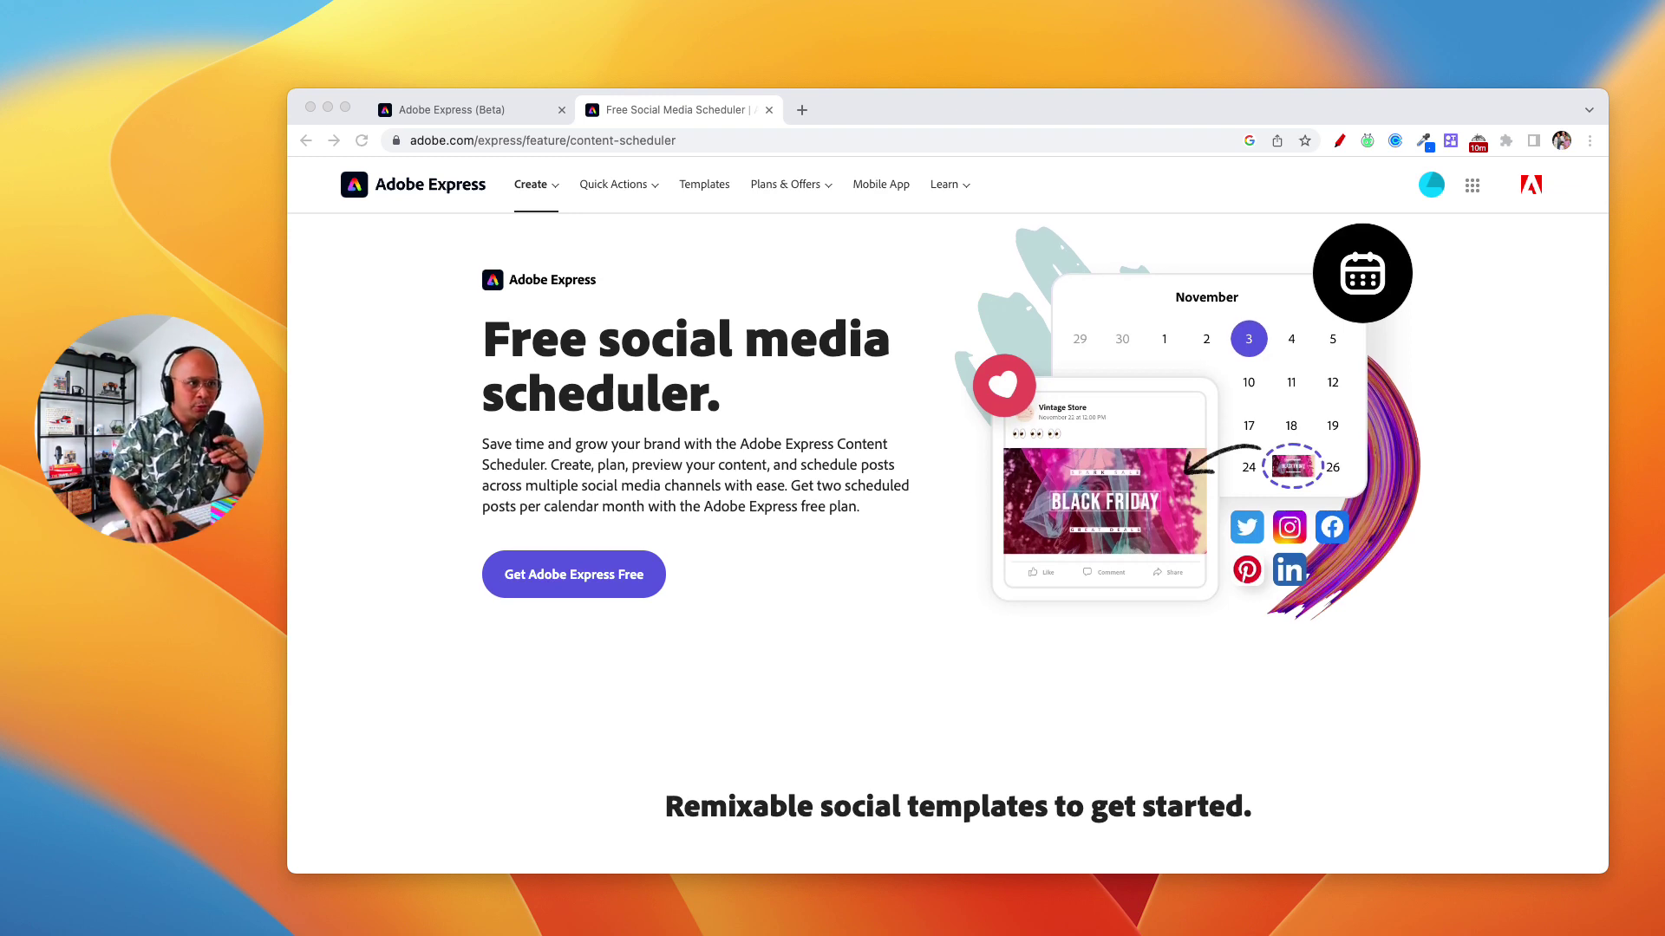
# Step: Scroll the content-scheduler page to '2. Connect your social channels' and highlight its networks list
pyautogui.click(870, 532)
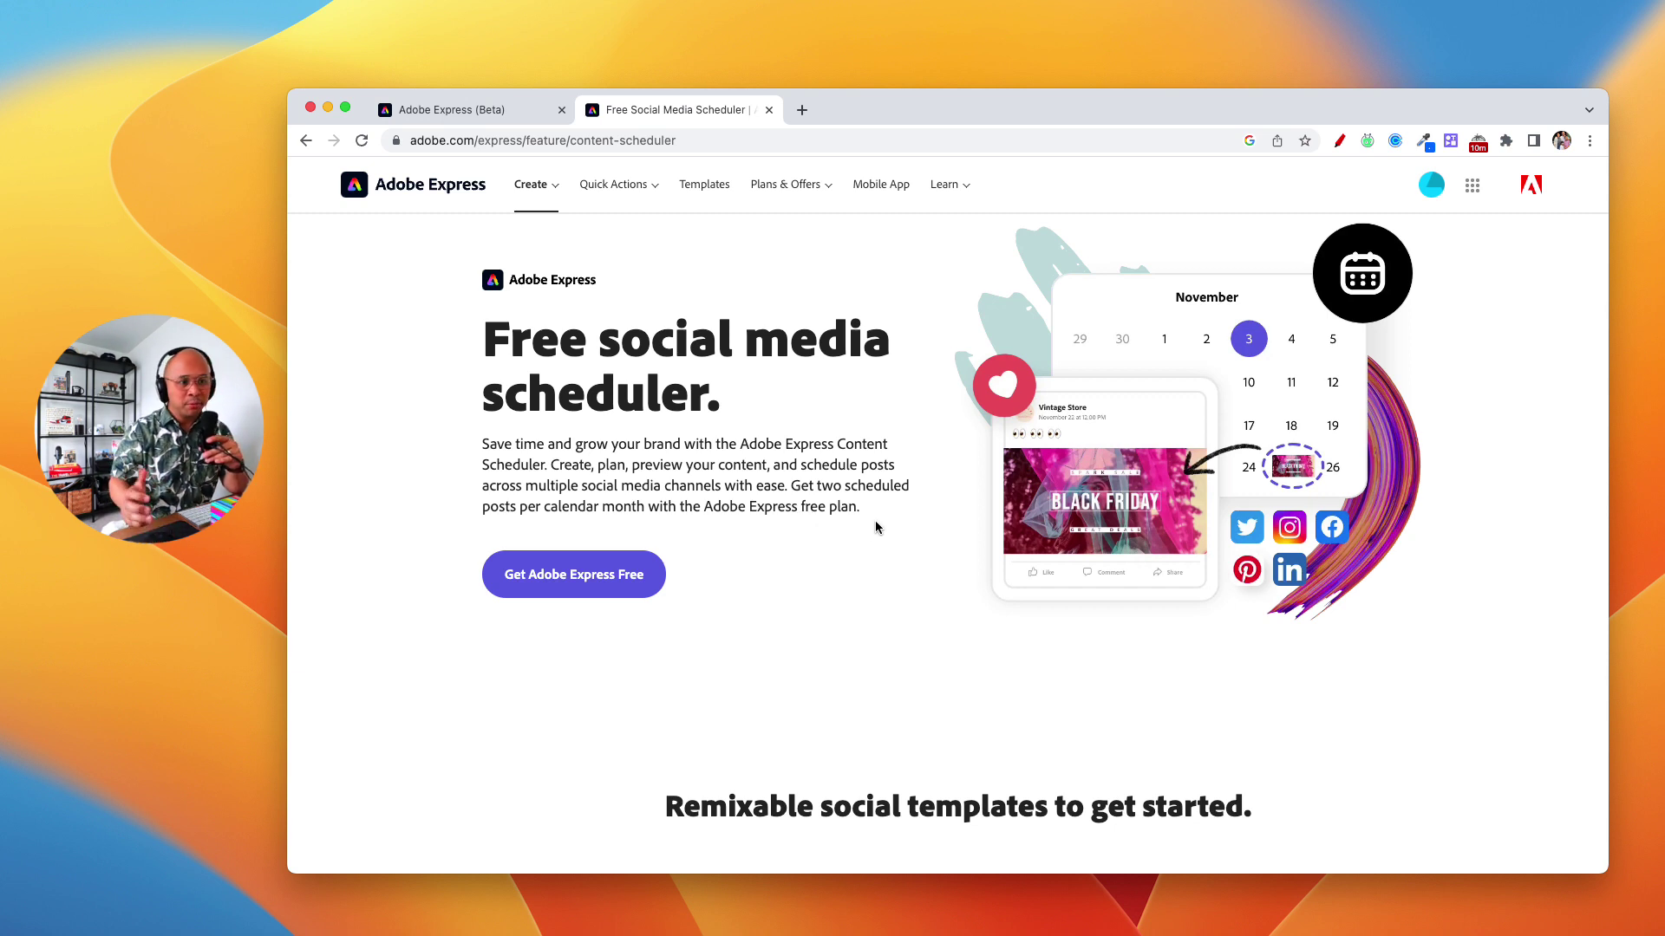
pyautogui.scroll(-1, 854, 526)
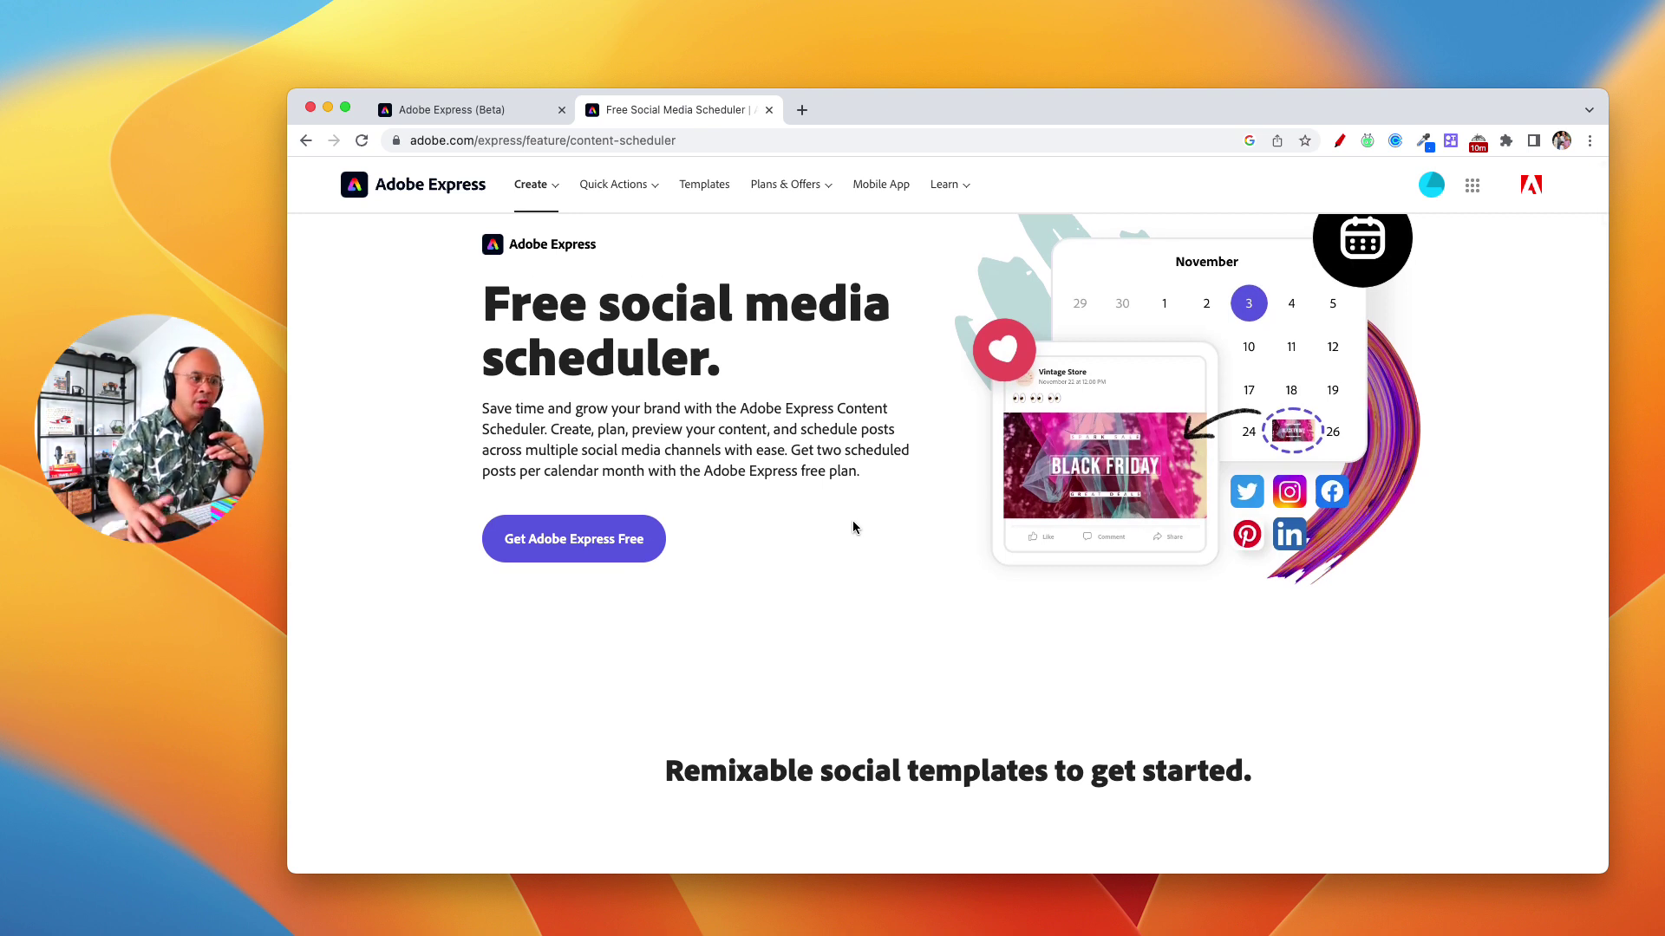
pyautogui.scroll(-2, 854, 527)
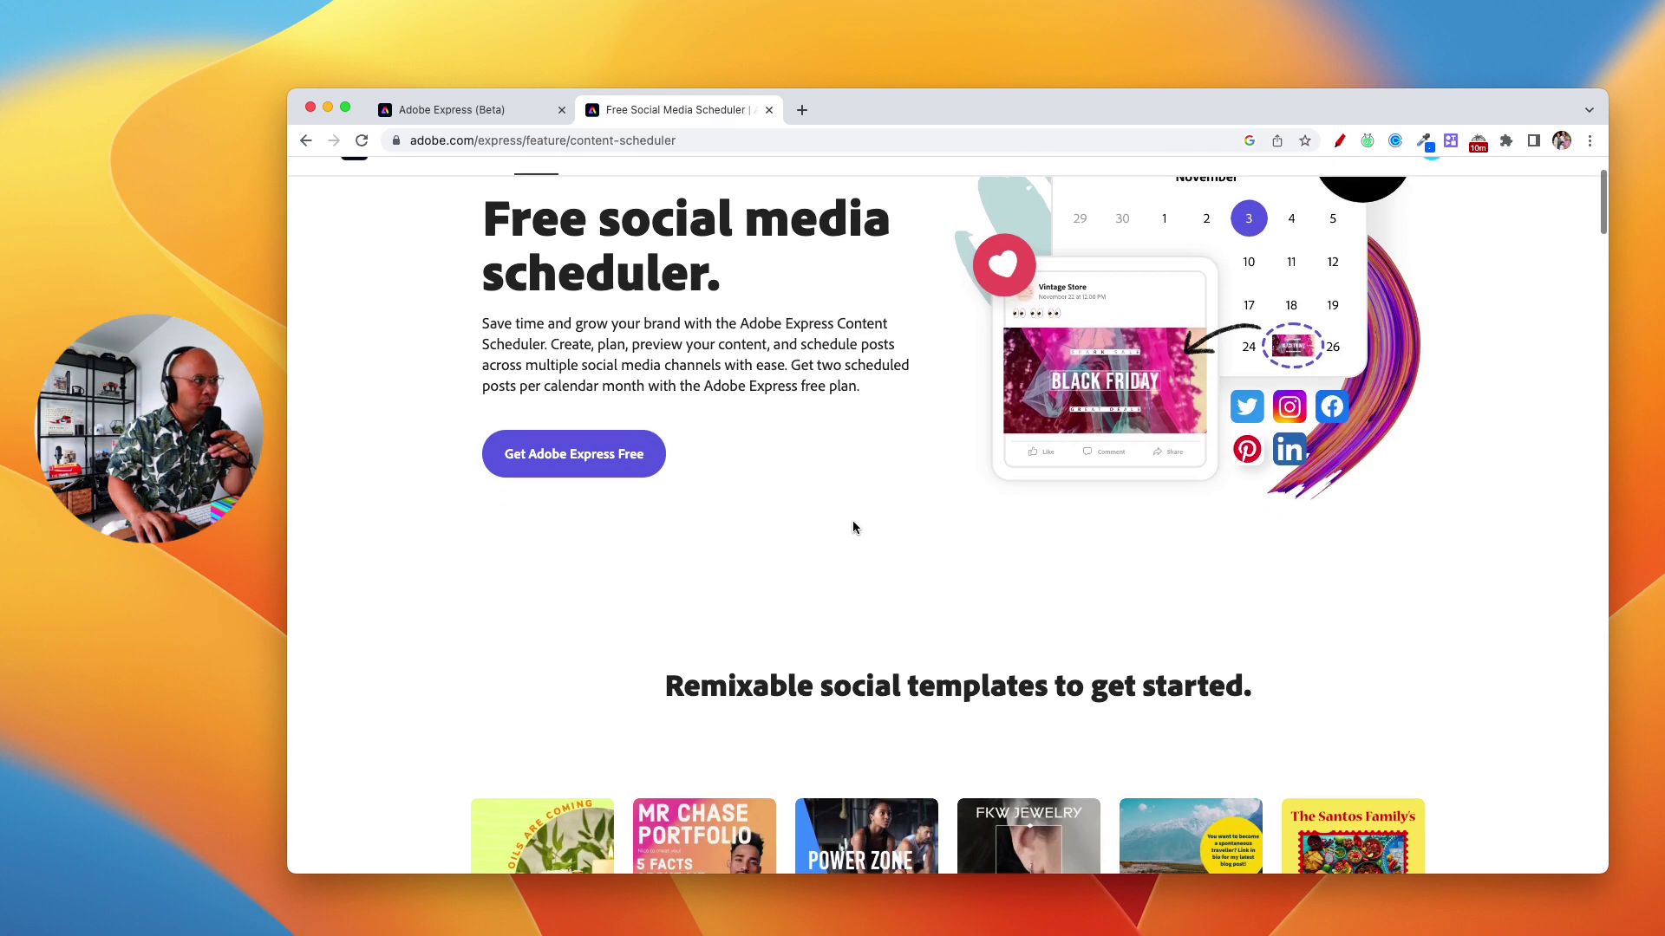
pyautogui.scroll(-10, 853, 527)
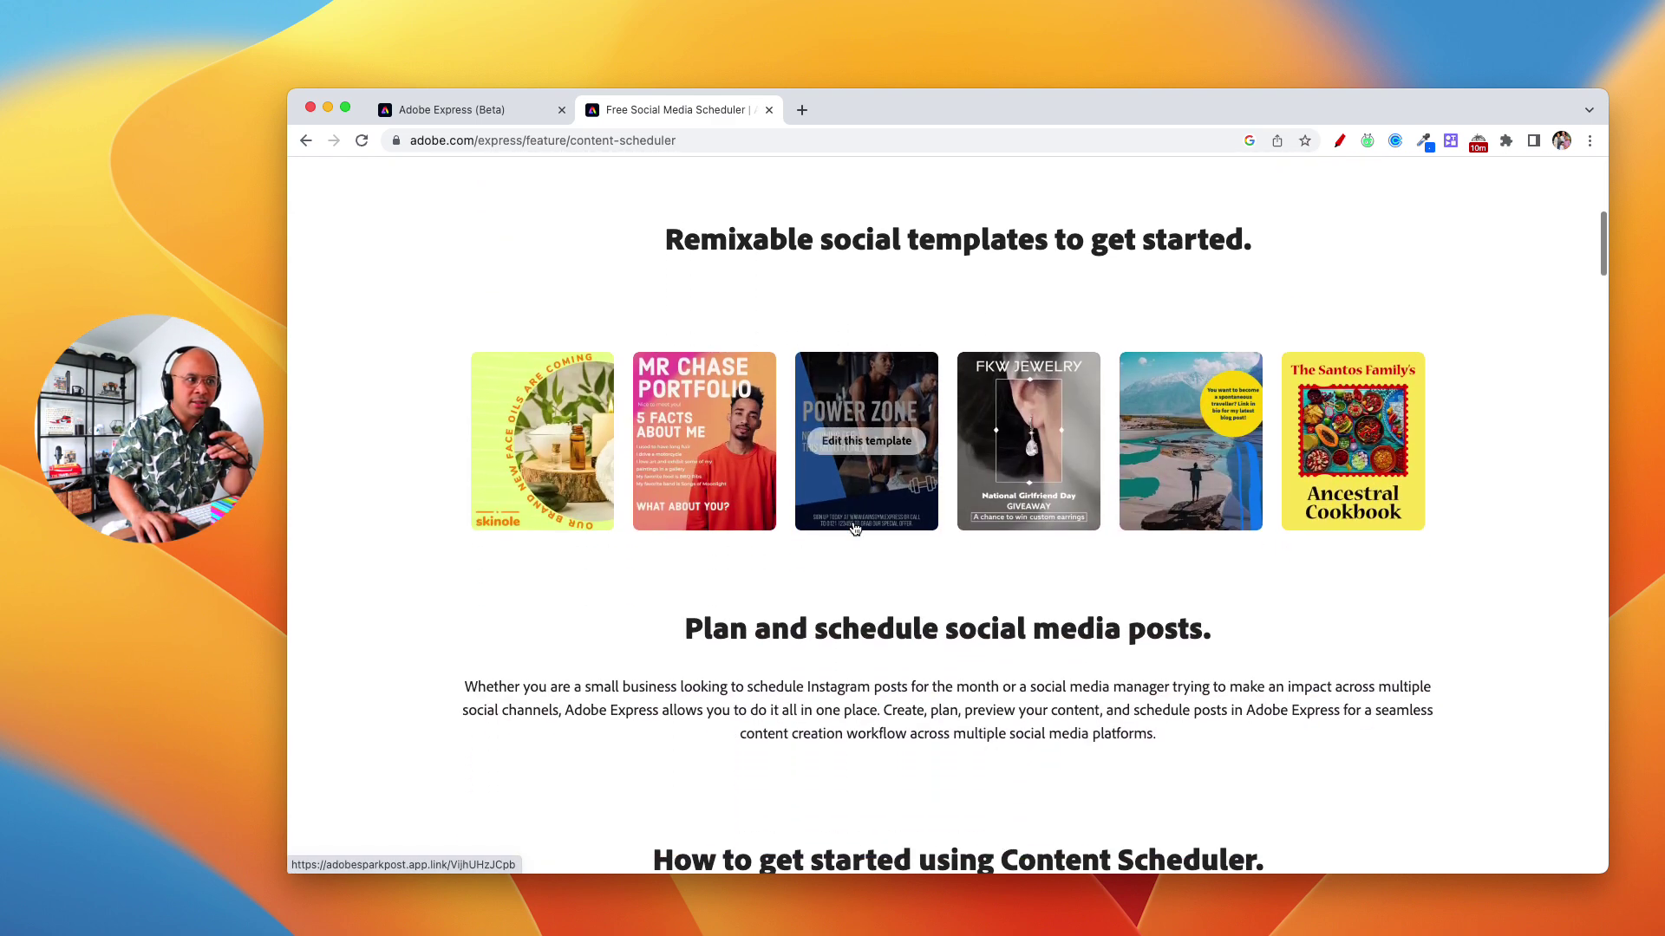
pyautogui.scroll(-7, 854, 526)
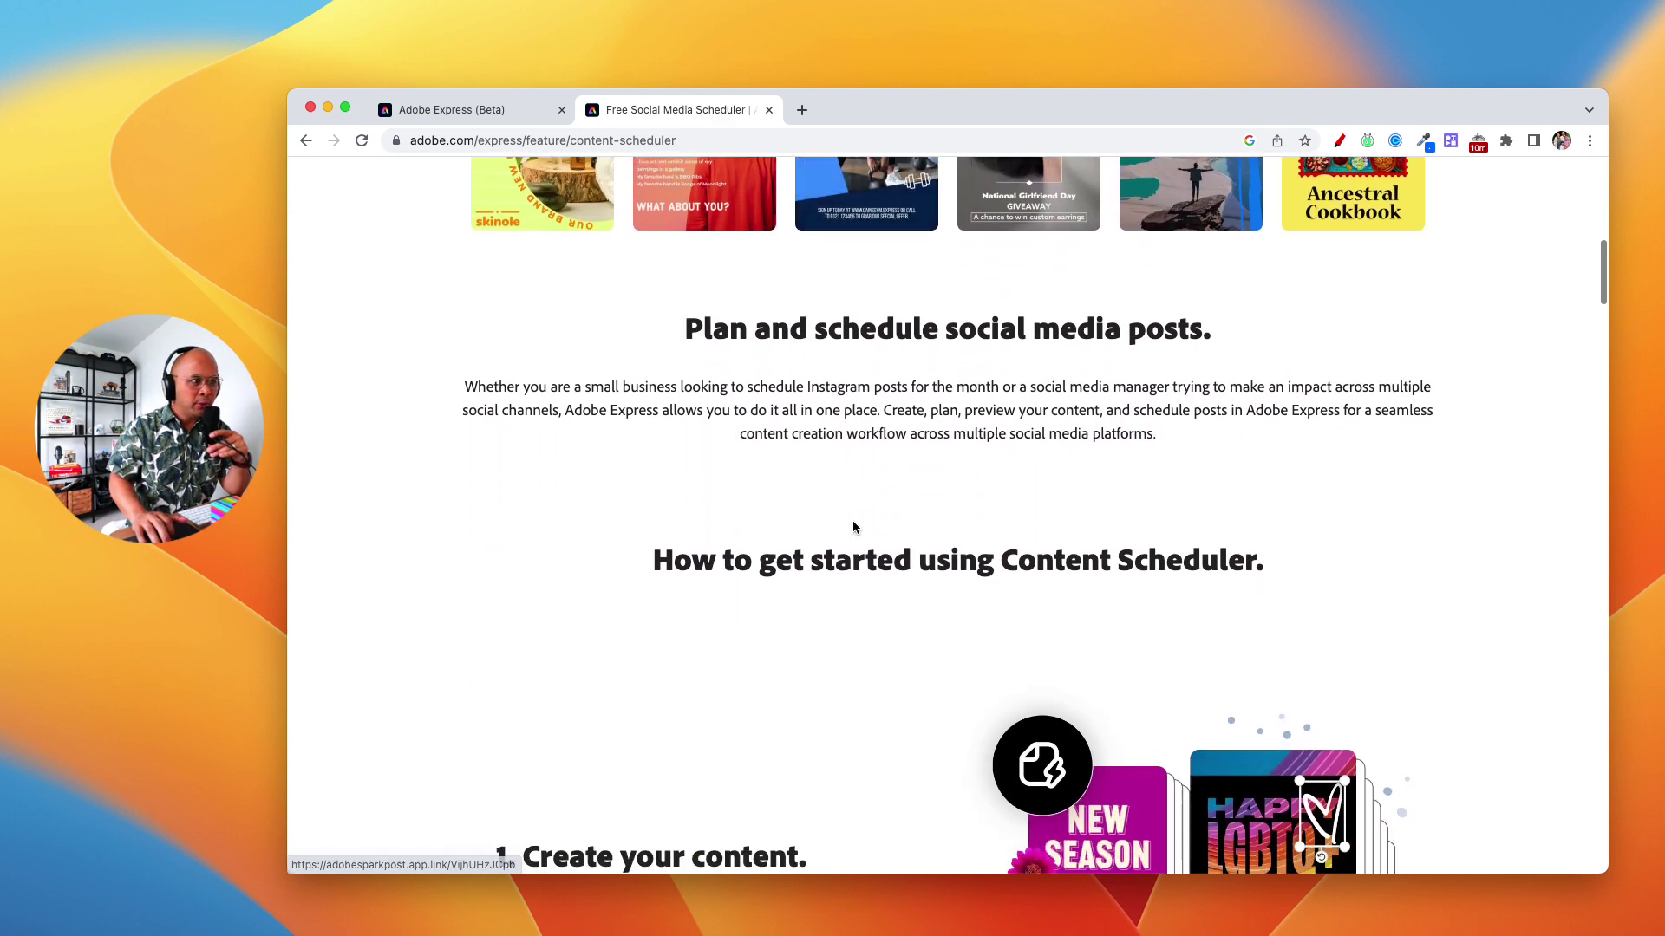
pyautogui.scroll(-8, 854, 526)
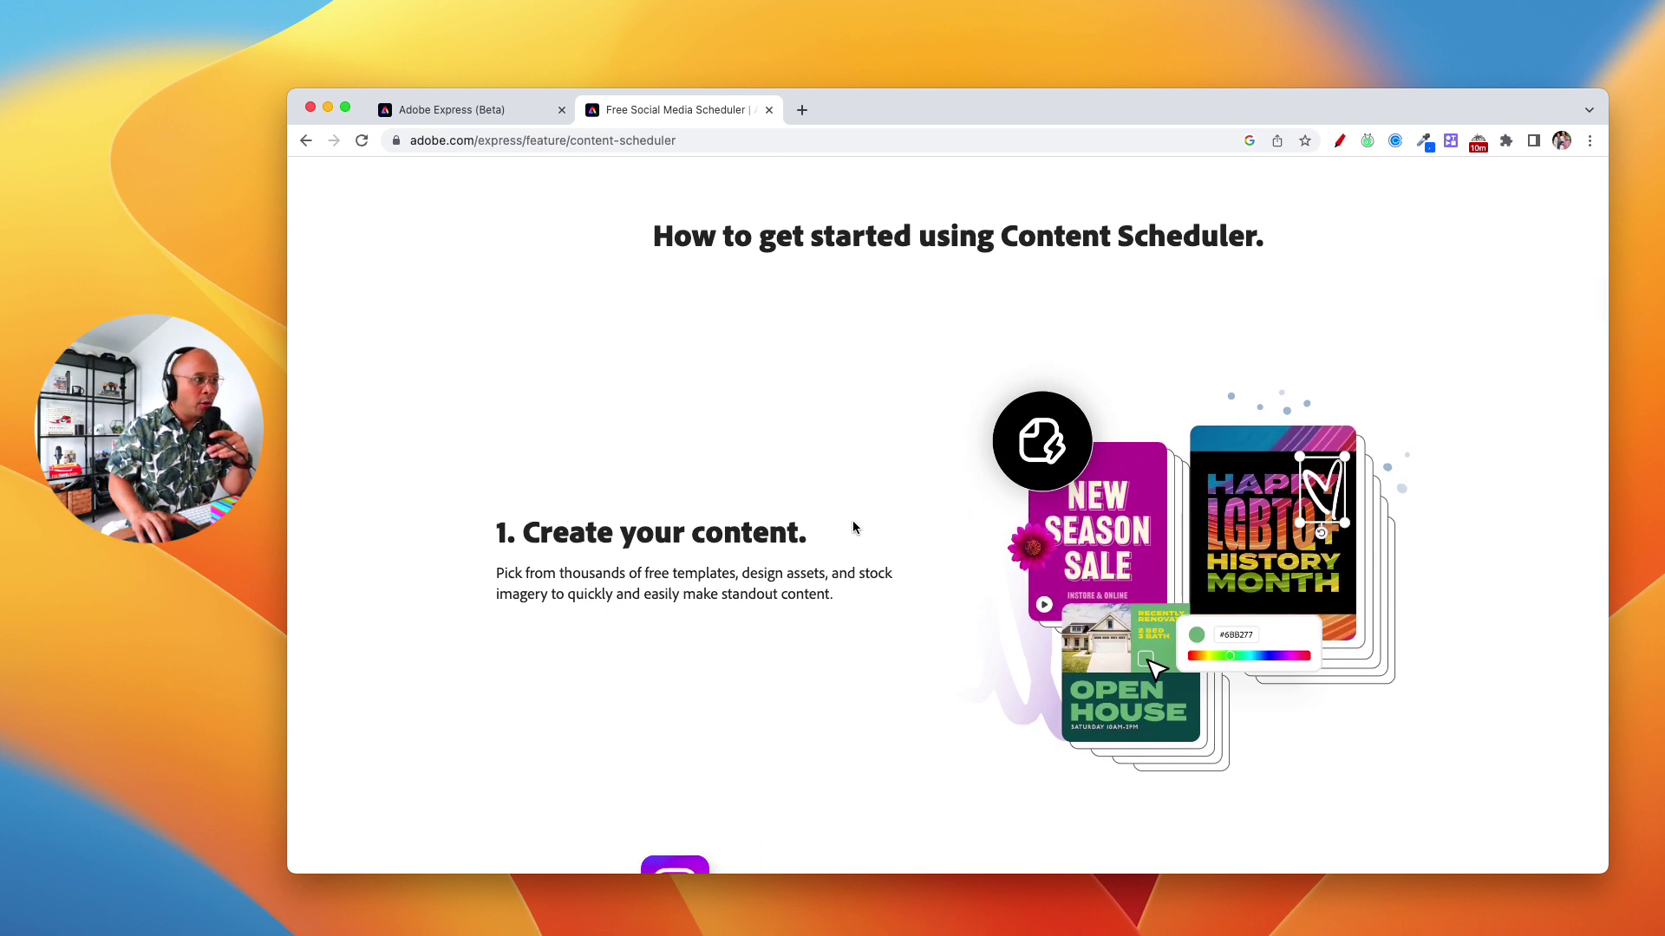
pyautogui.scroll(-6, 853, 526)
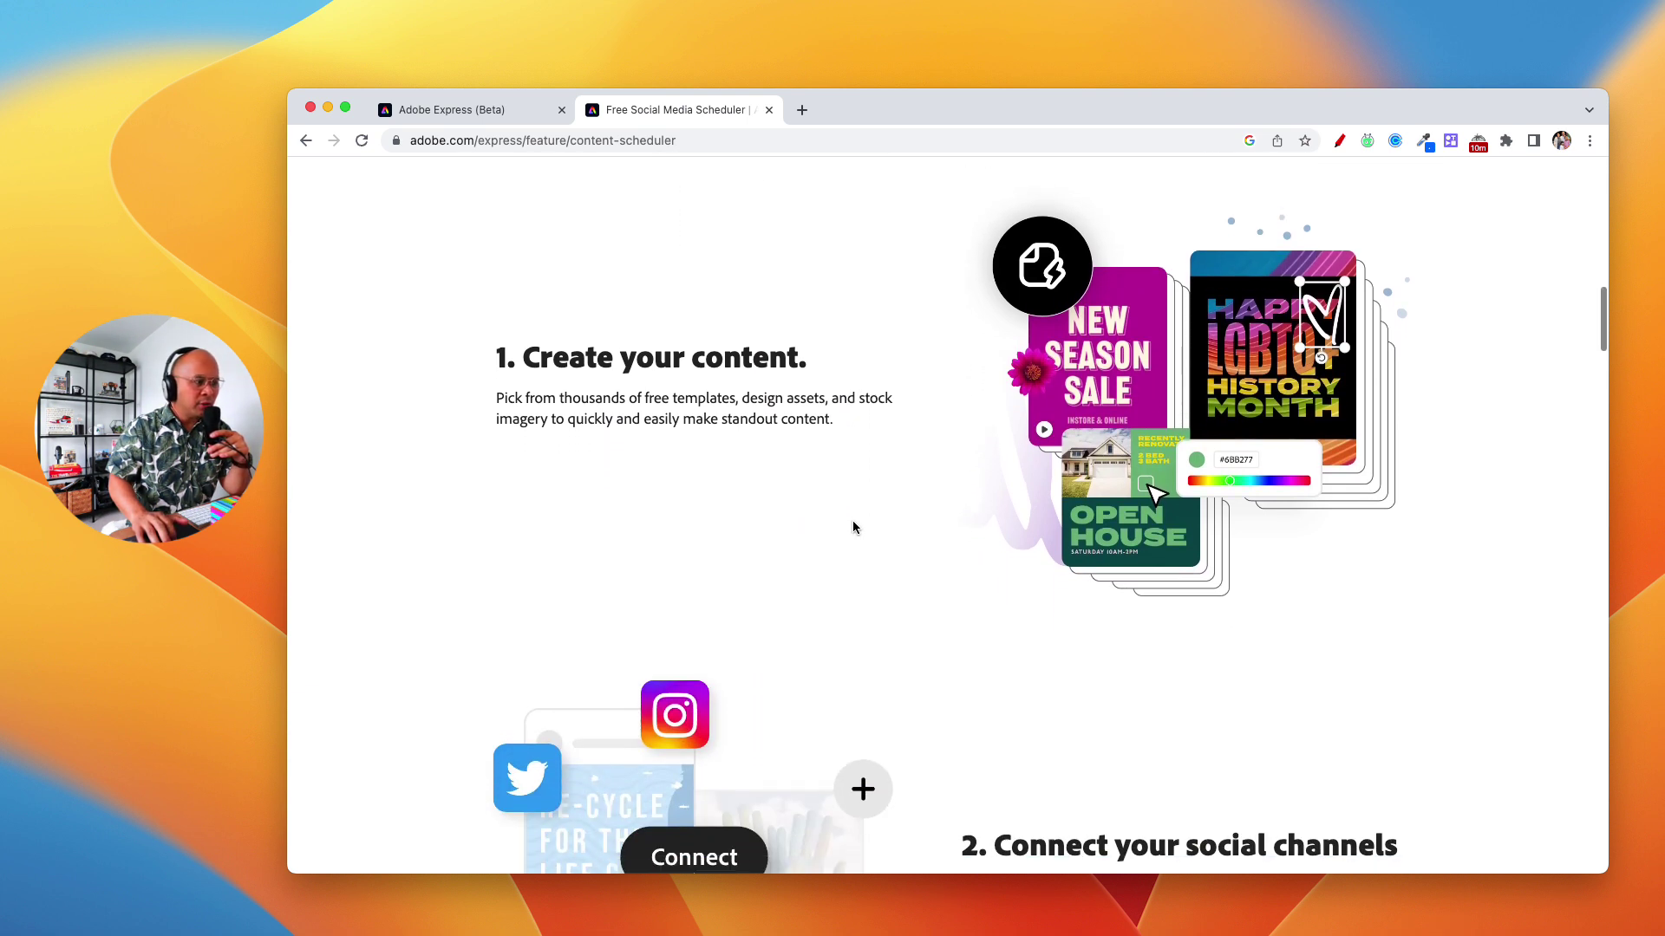
pyautogui.scroll(-6, 854, 526)
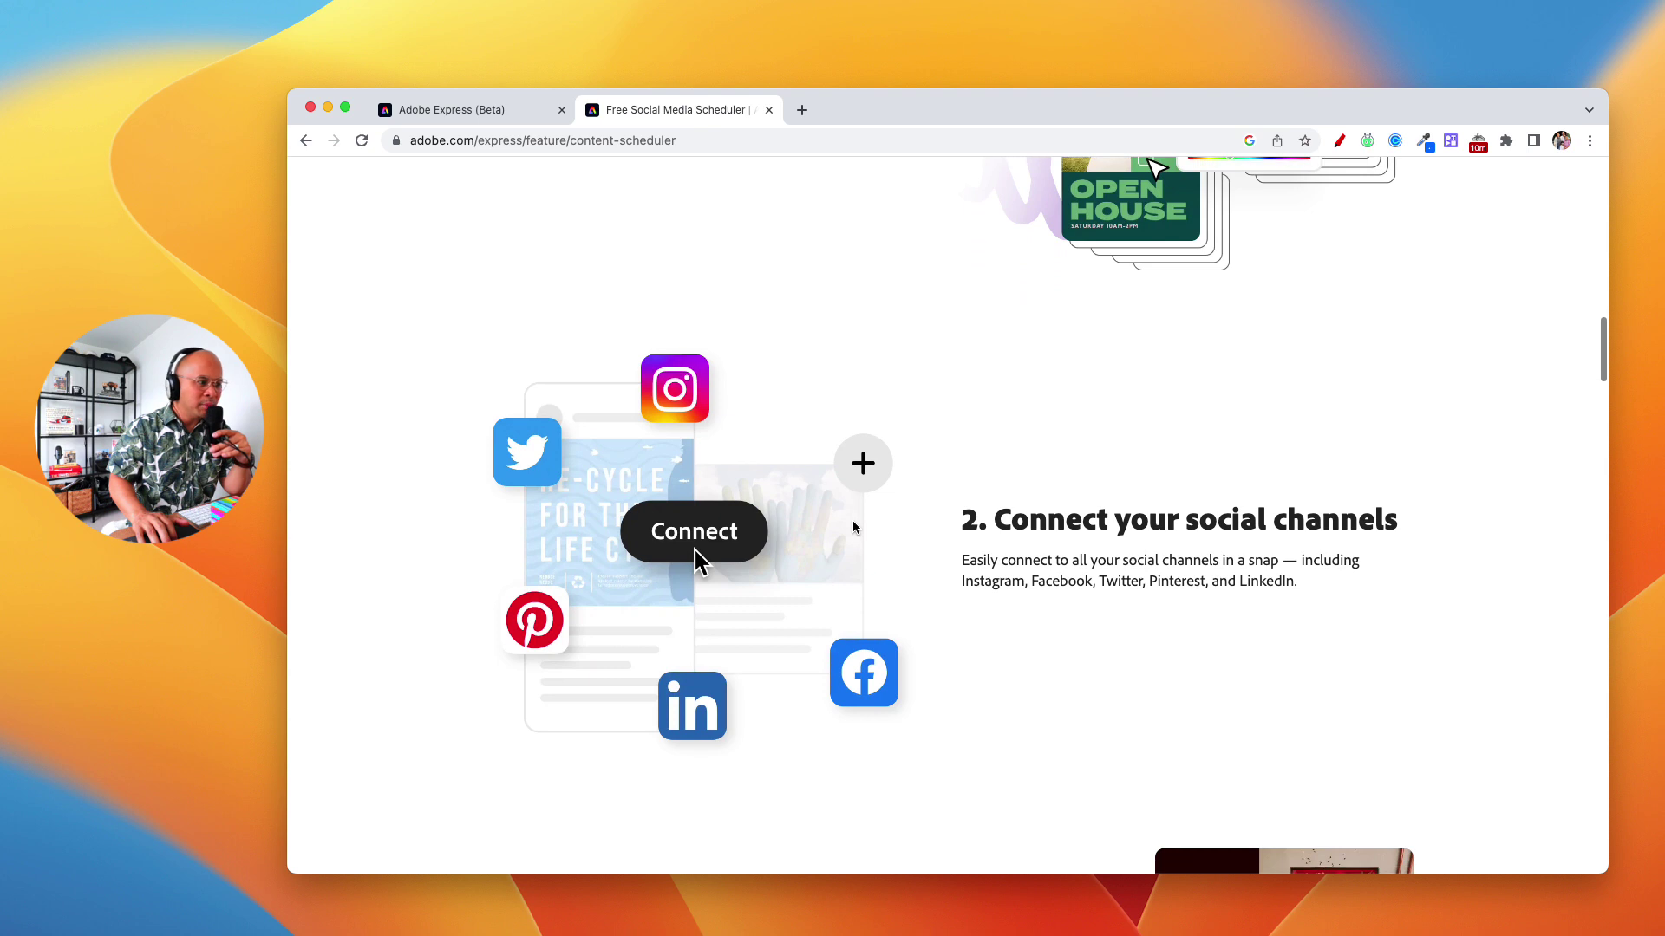
pyautogui.scroll(5, 853, 526)
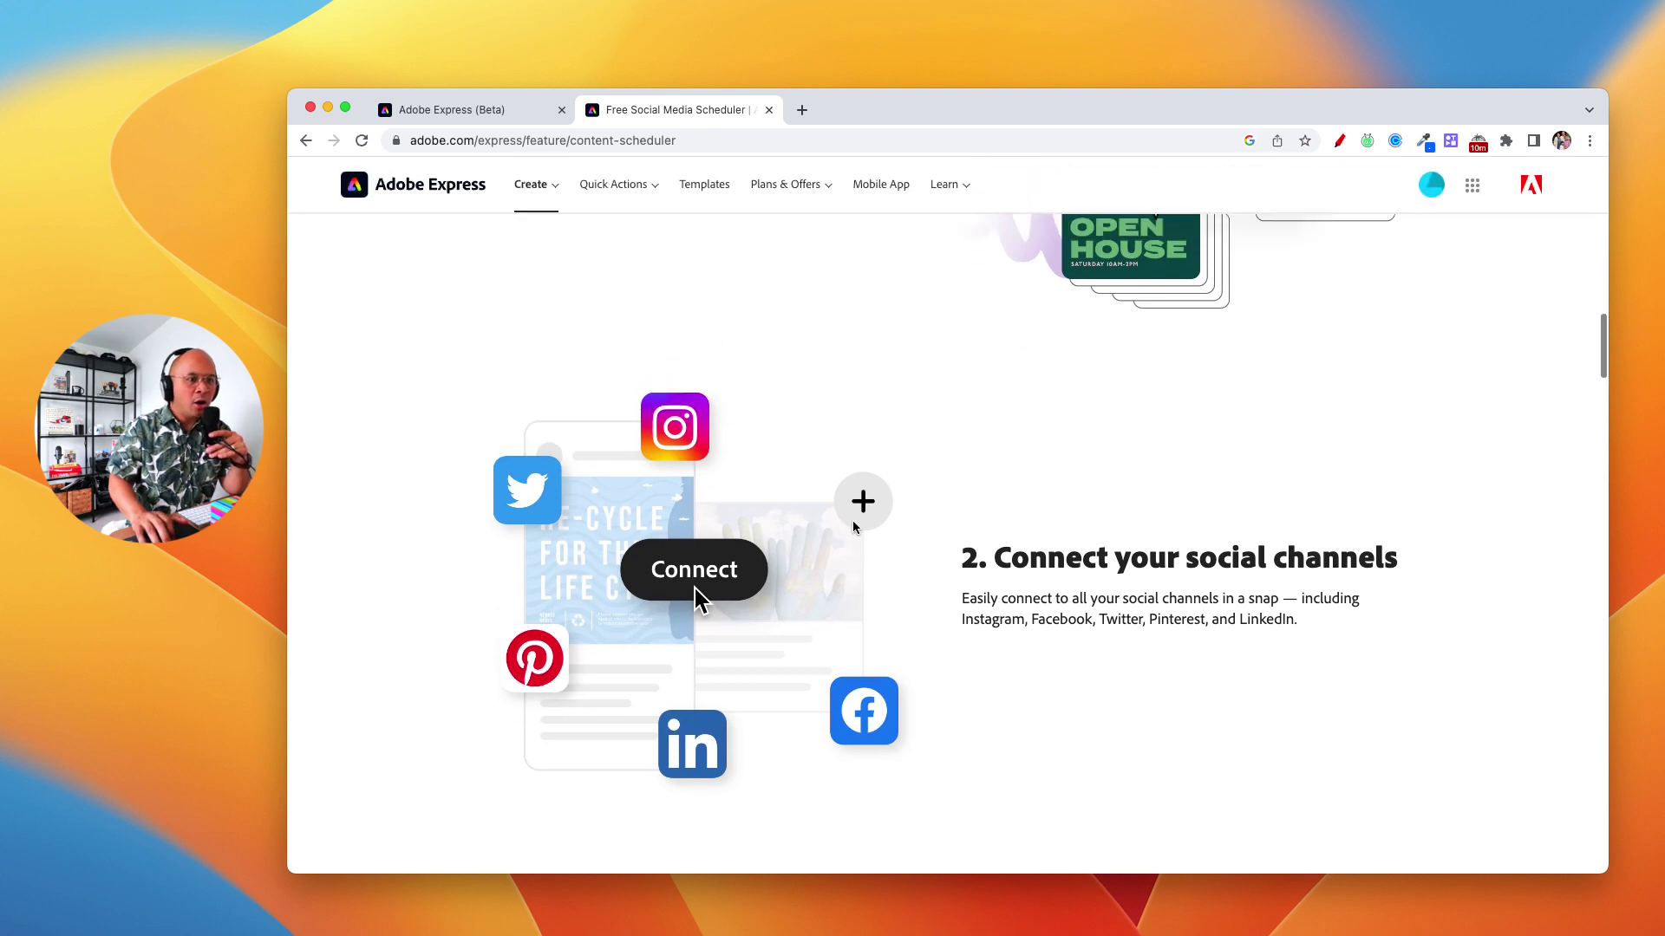
pyautogui.scroll(5, 853, 526)
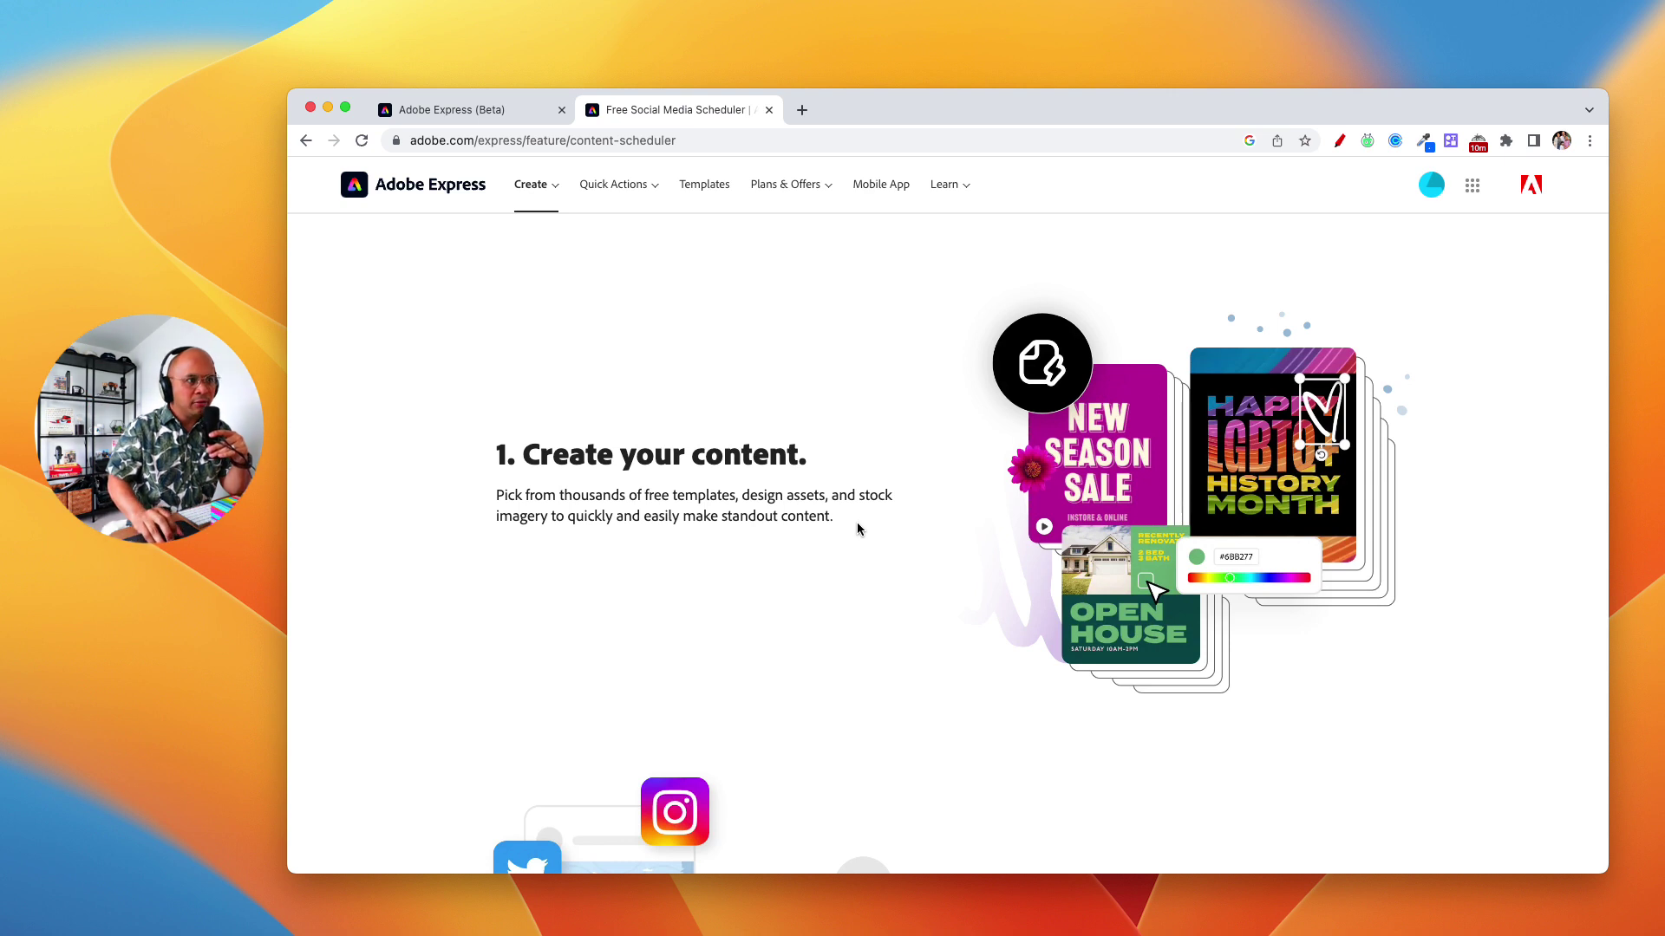
pyautogui.scroll(4, 856, 526)
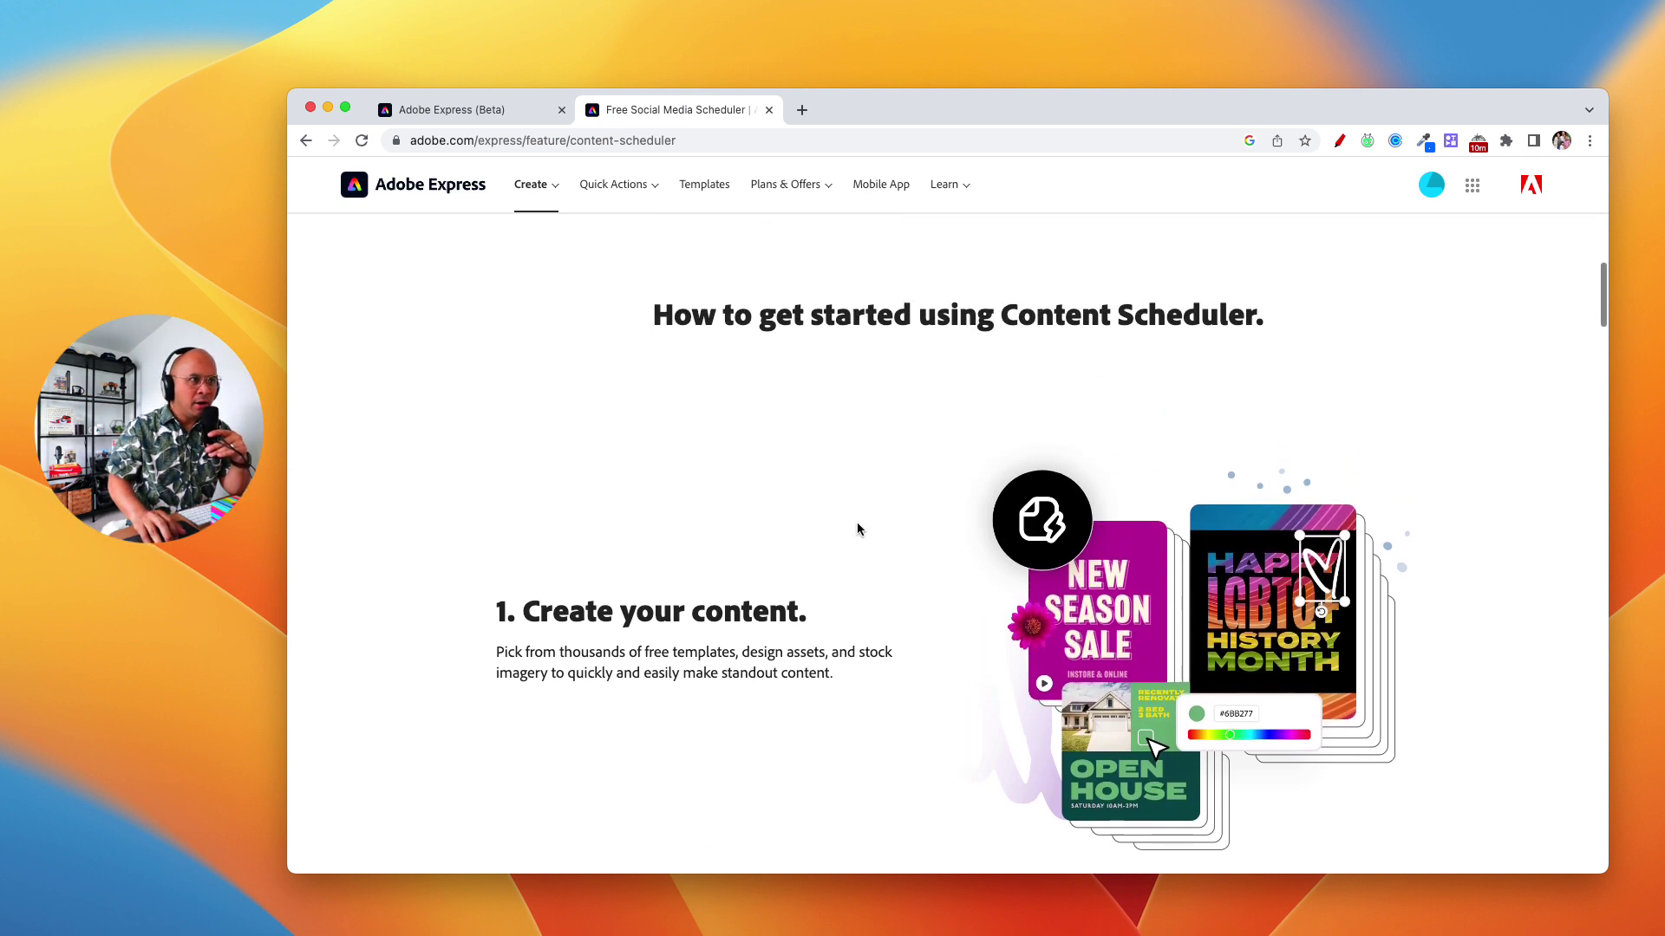
pyautogui.scroll(-2, 857, 524)
pyautogui.scroll(-3, 856, 524)
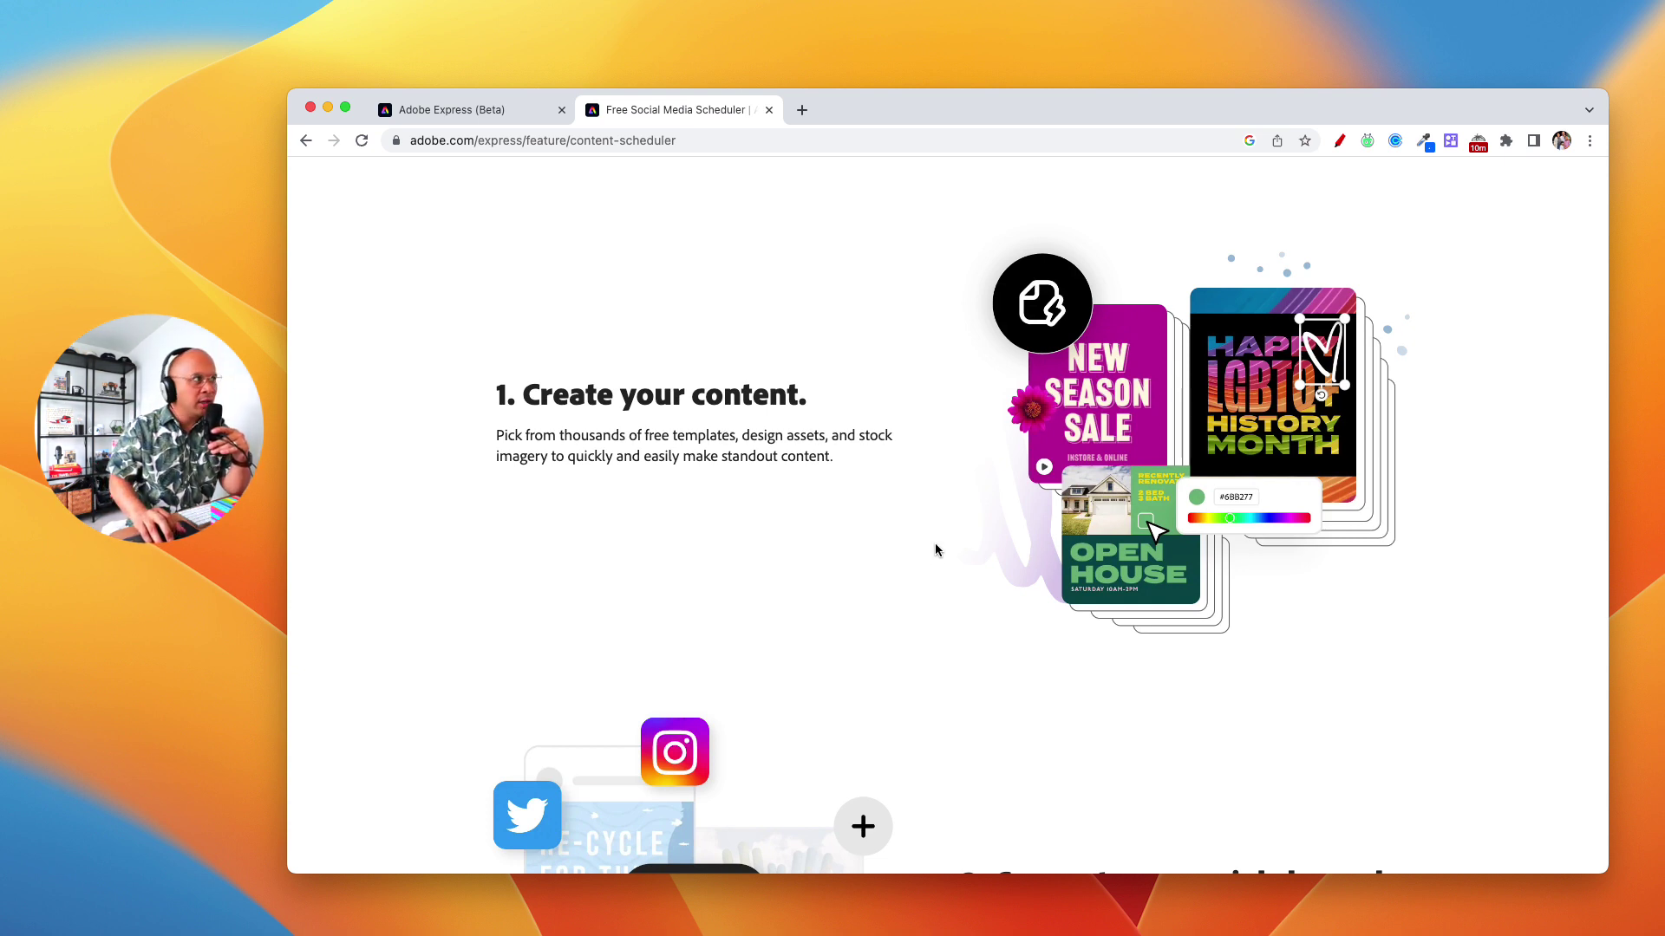
pyautogui.scroll(-5, 936, 549)
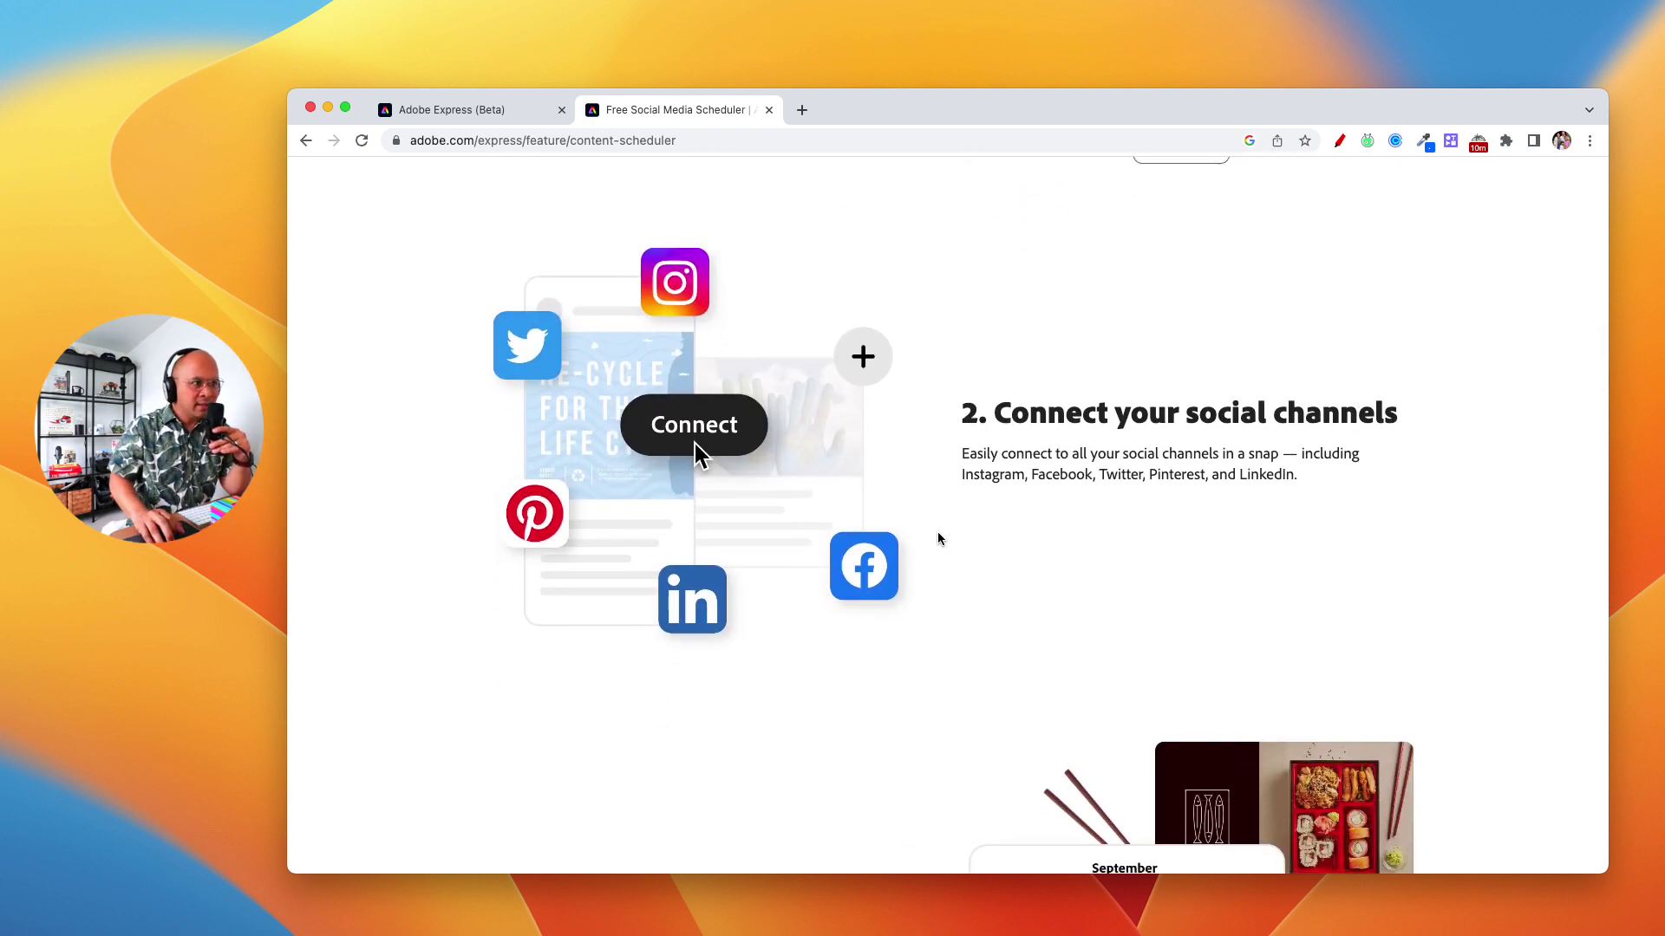
pyautogui.moveTo(999, 477); pyautogui.dragTo(1298, 477)
pyautogui.click(996, 494)
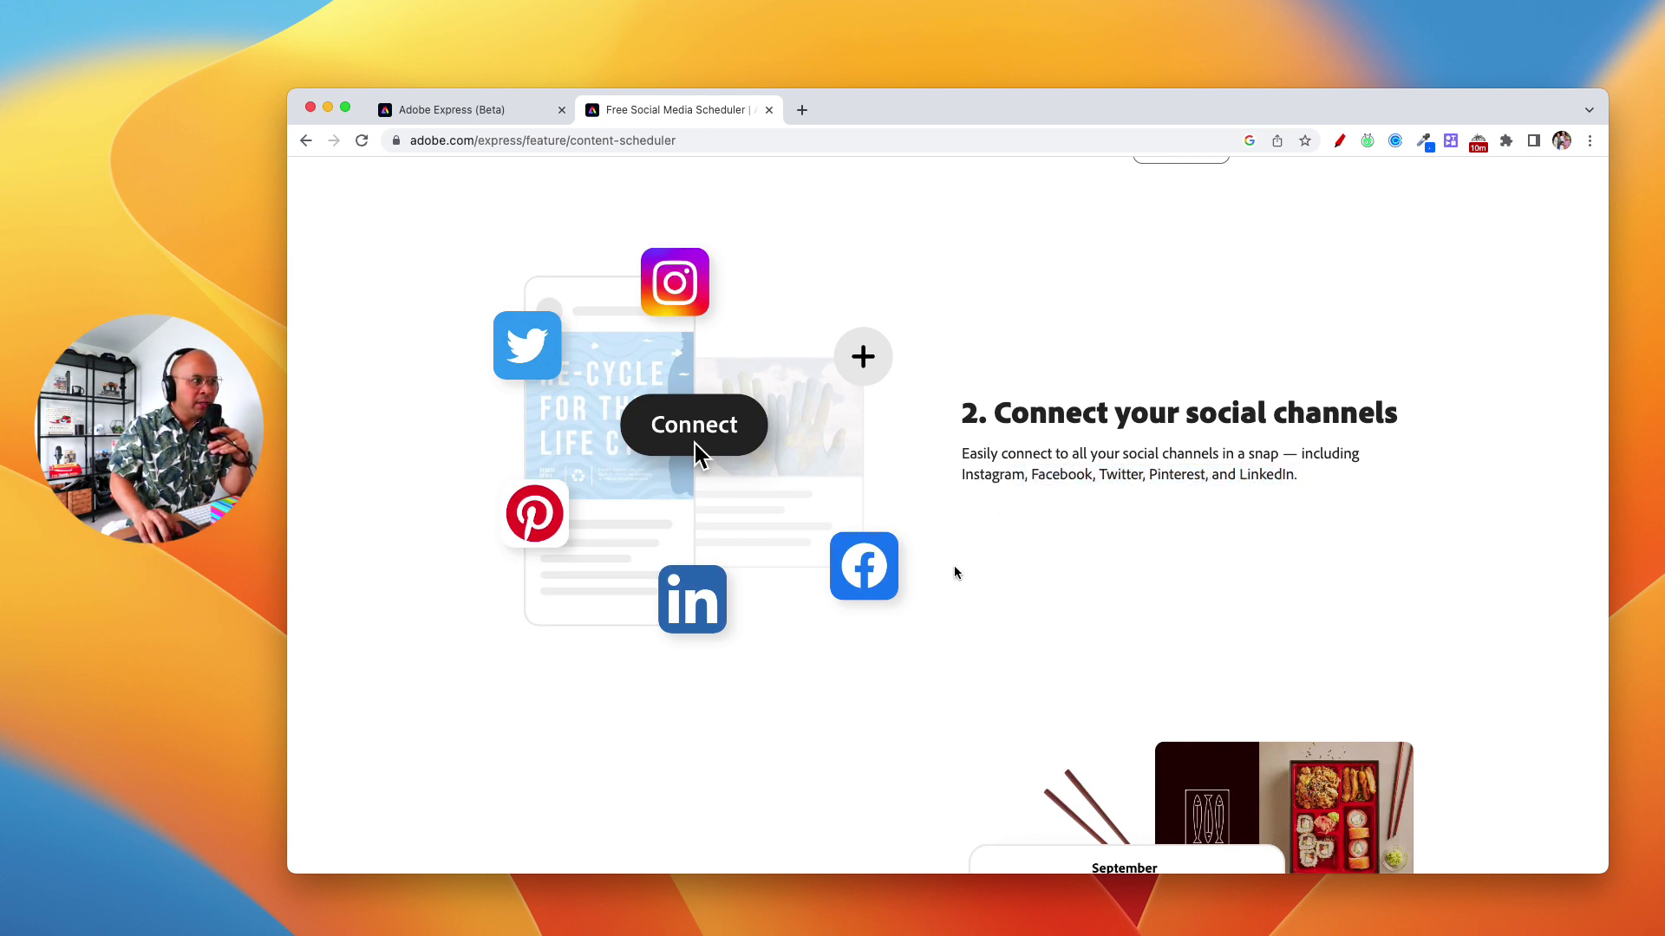
# Step: Read through the Plan, Preview, Publish and tutorials sections of the scheduler page
pyautogui.scroll(-6, 956, 573)
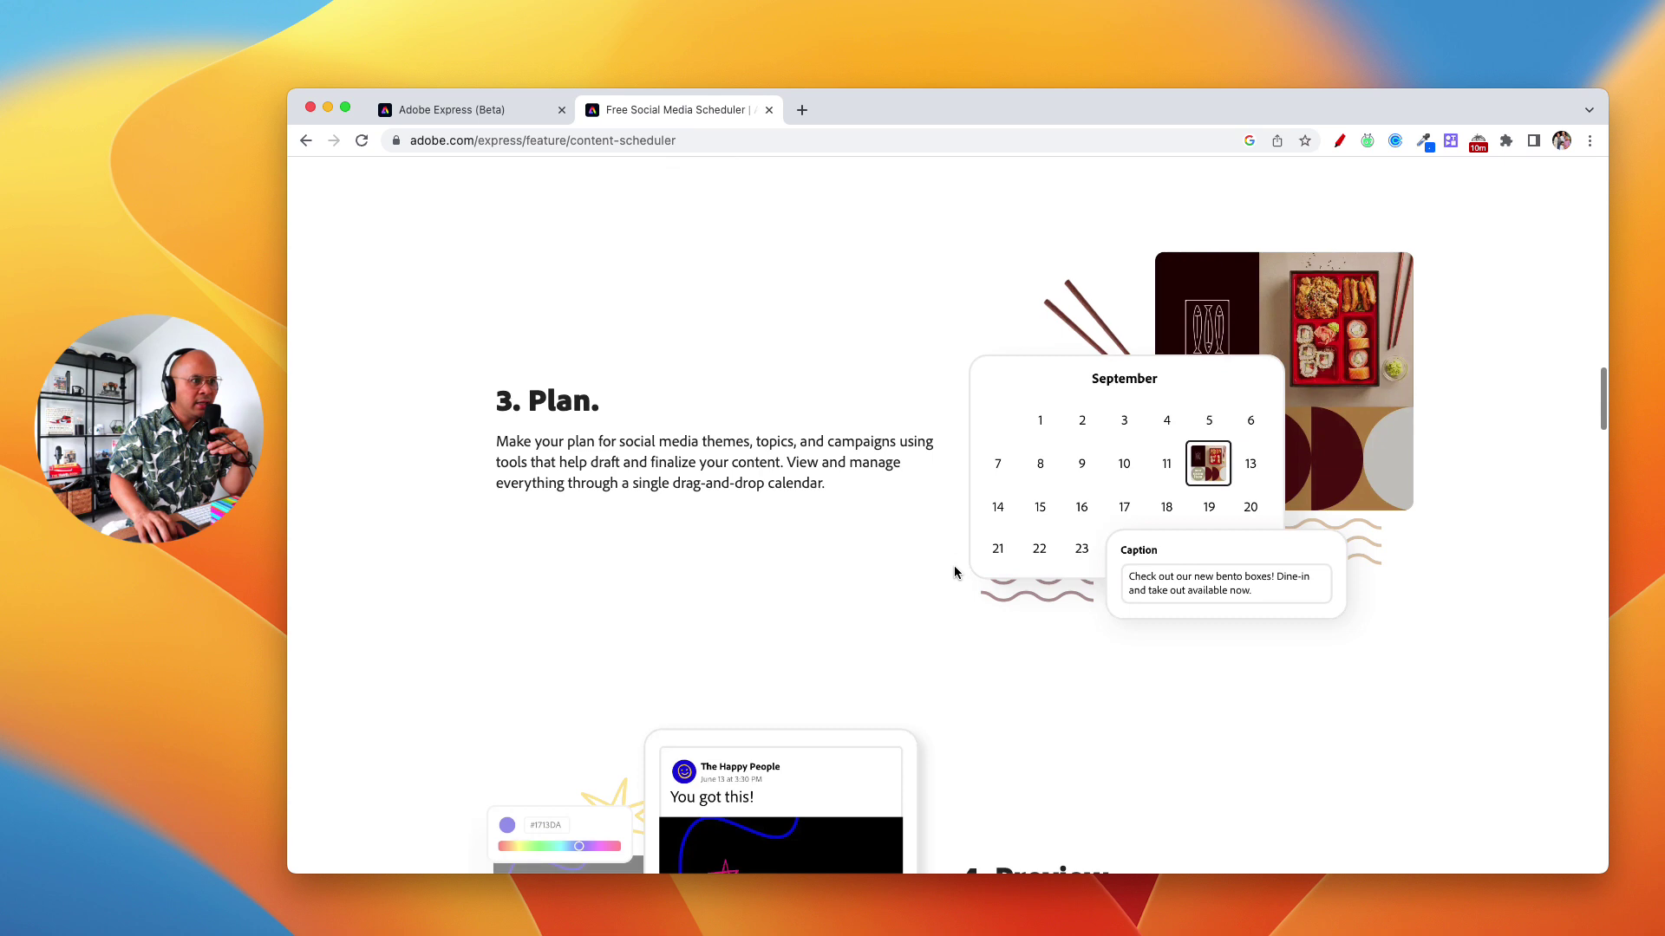
pyautogui.scroll(-1, 953, 572)
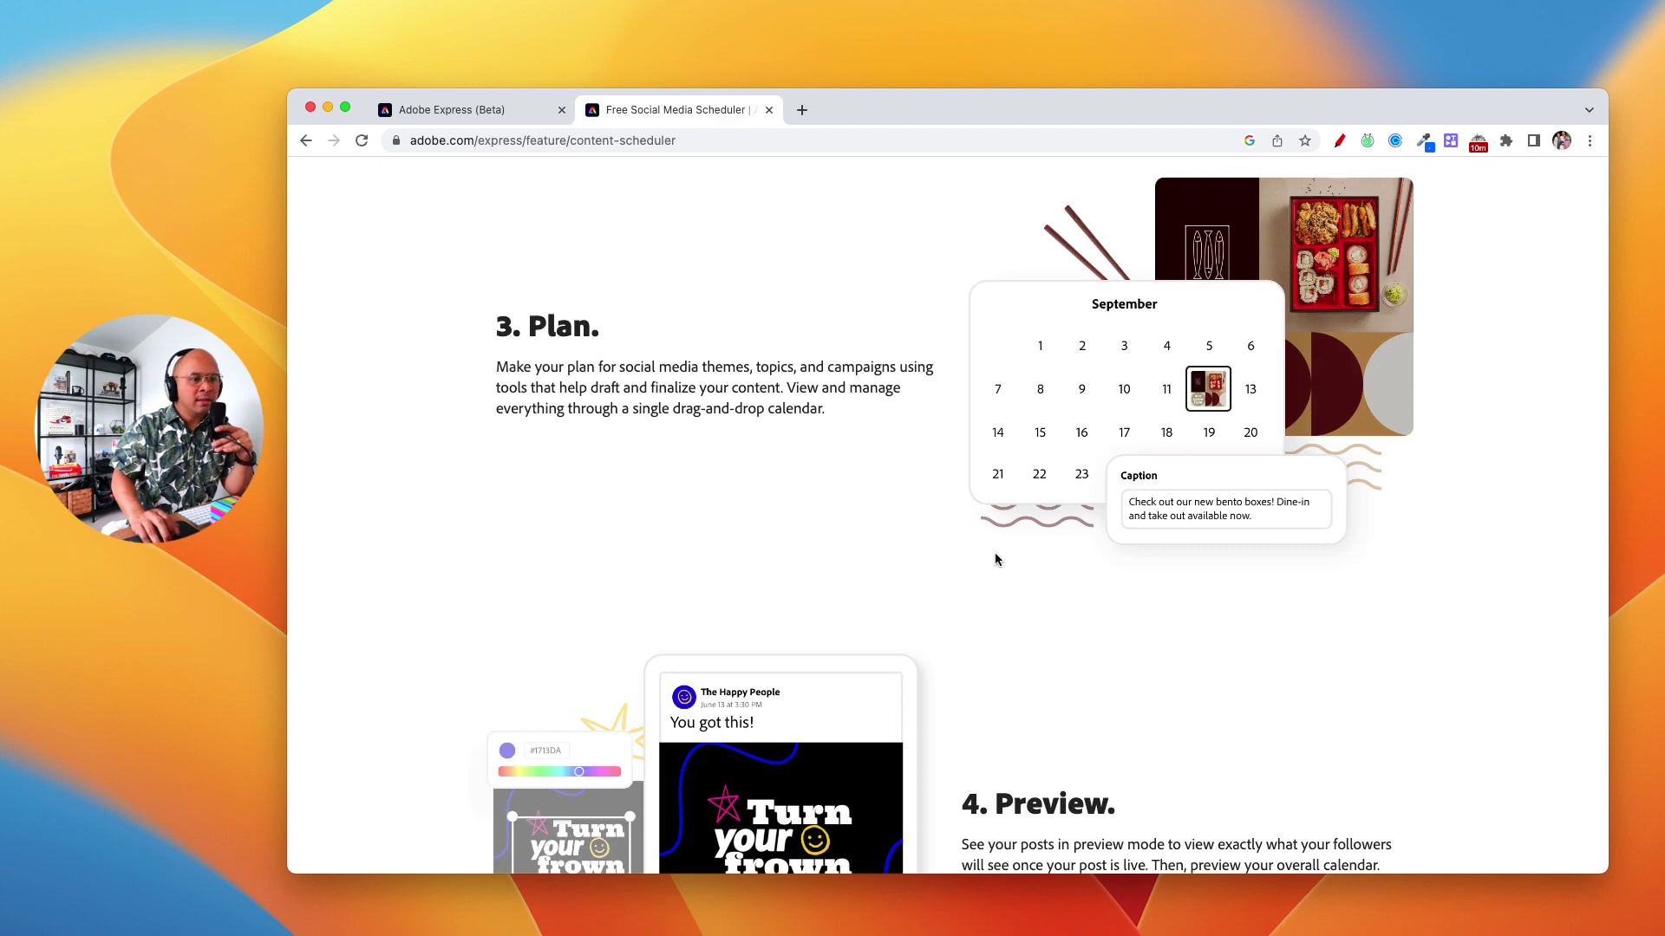
pyautogui.scroll(-4, 995, 559)
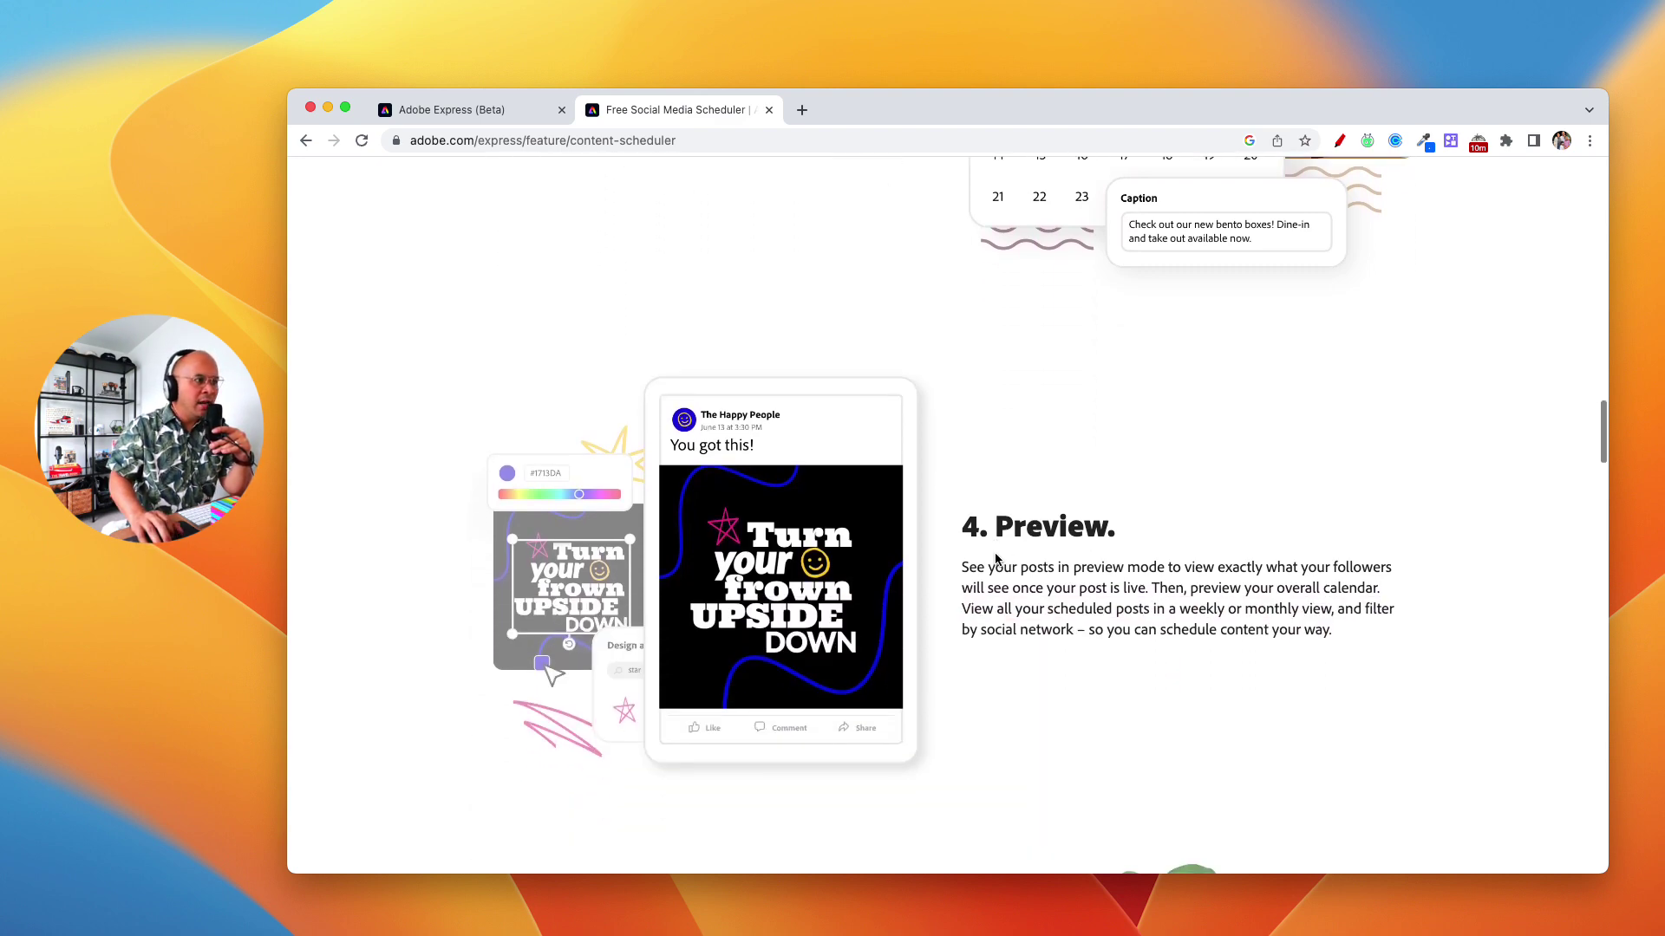
pyautogui.scroll(-3, 996, 559)
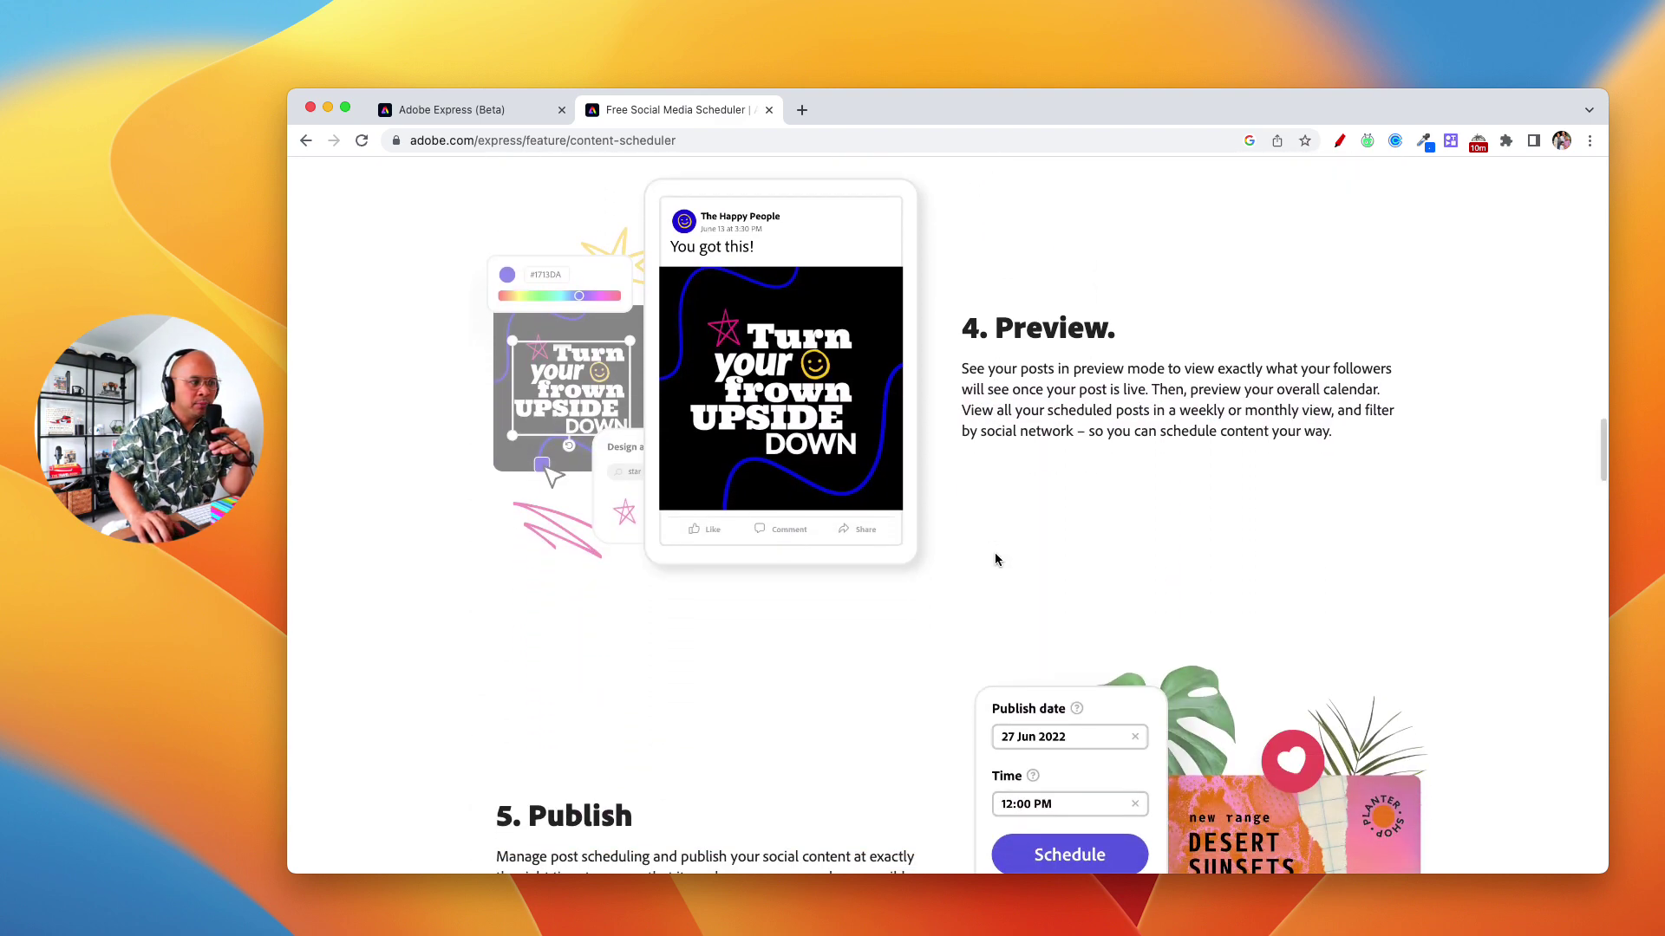
pyautogui.scroll(-6, 996, 559)
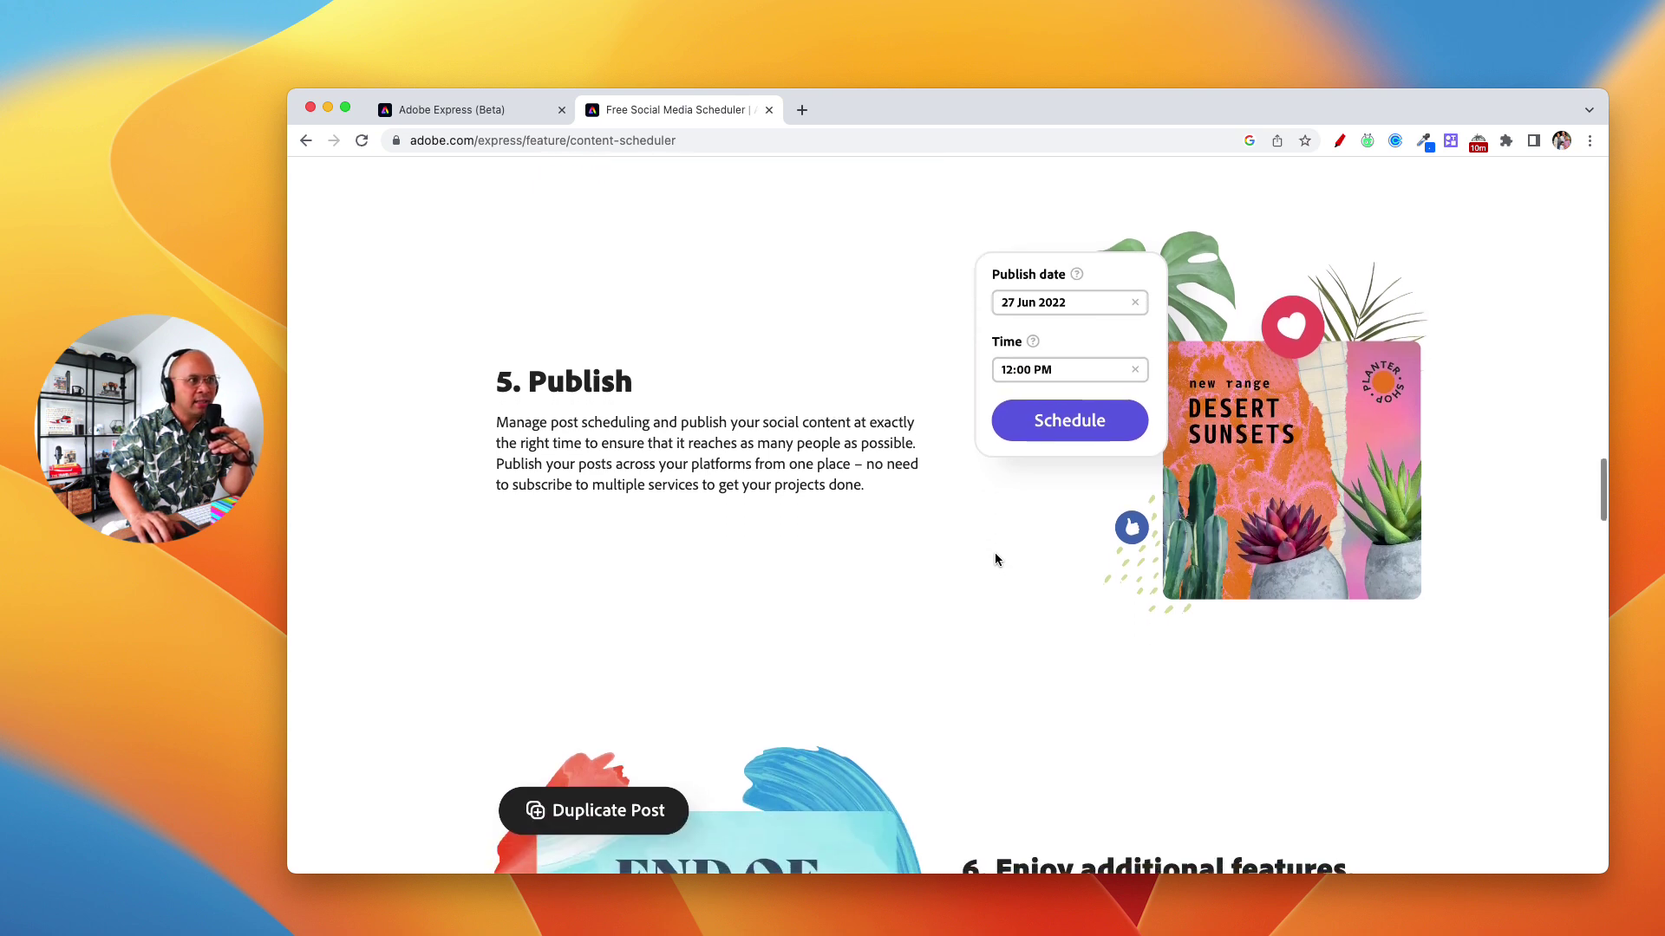
pyautogui.scroll(-1, 995, 559)
pyautogui.scroll(-5, 995, 559)
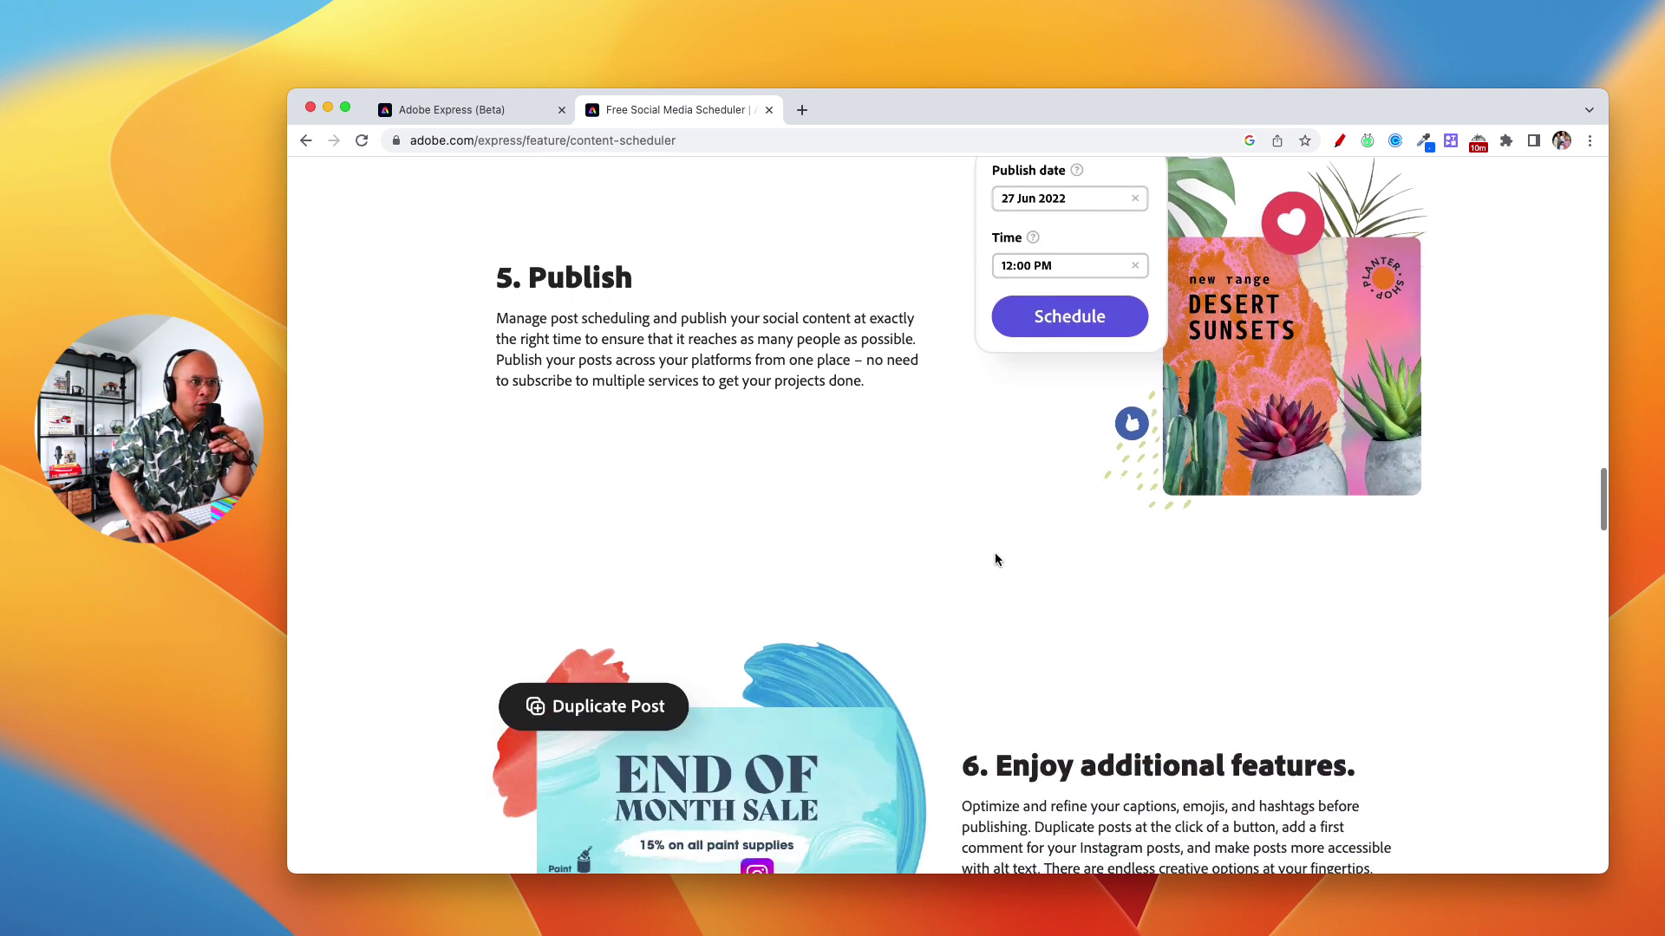
pyautogui.scroll(-1, 995, 560)
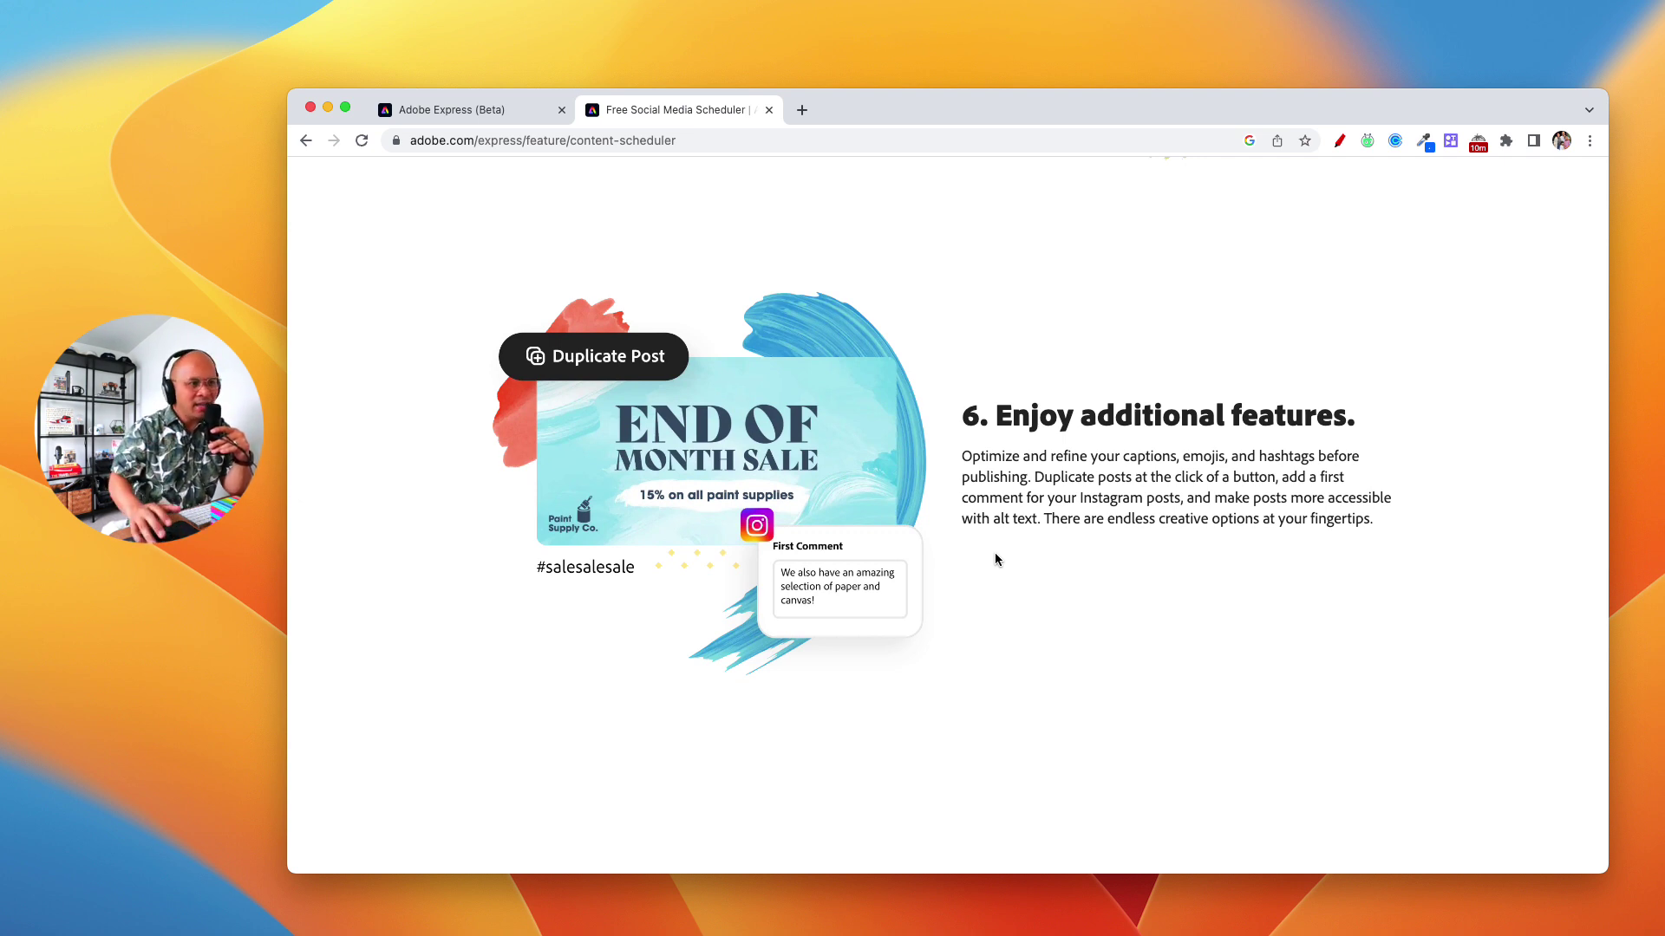
pyautogui.scroll(-5, 977, 525)
pyautogui.scroll(-4, 977, 526)
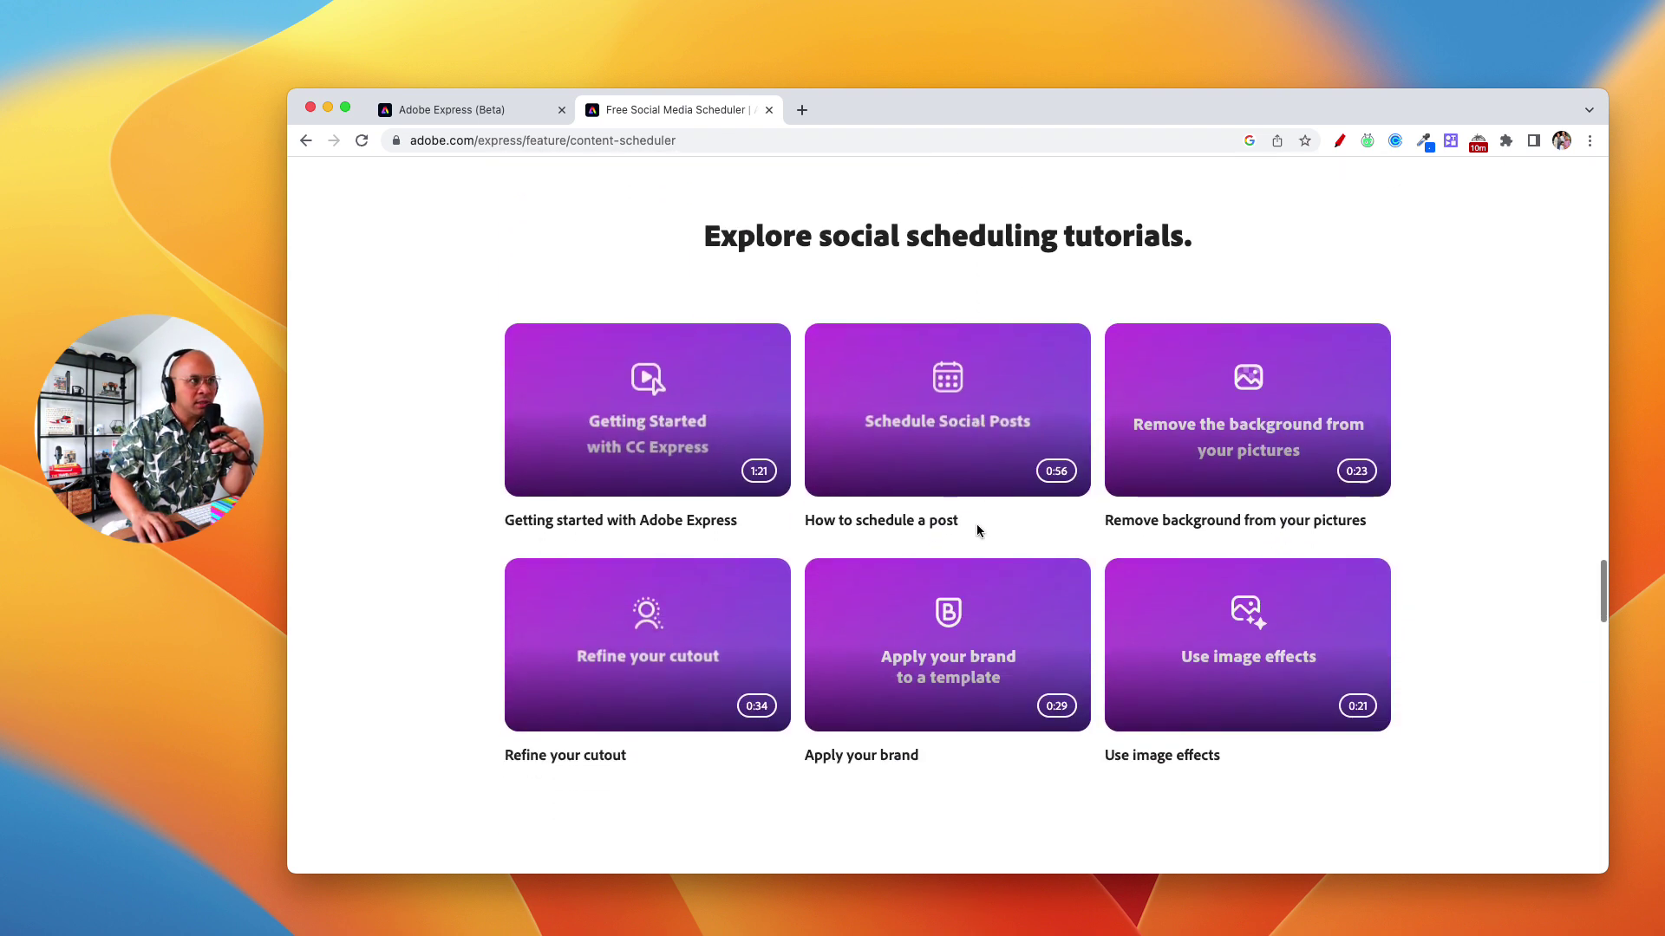
pyautogui.scroll(-1, 977, 525)
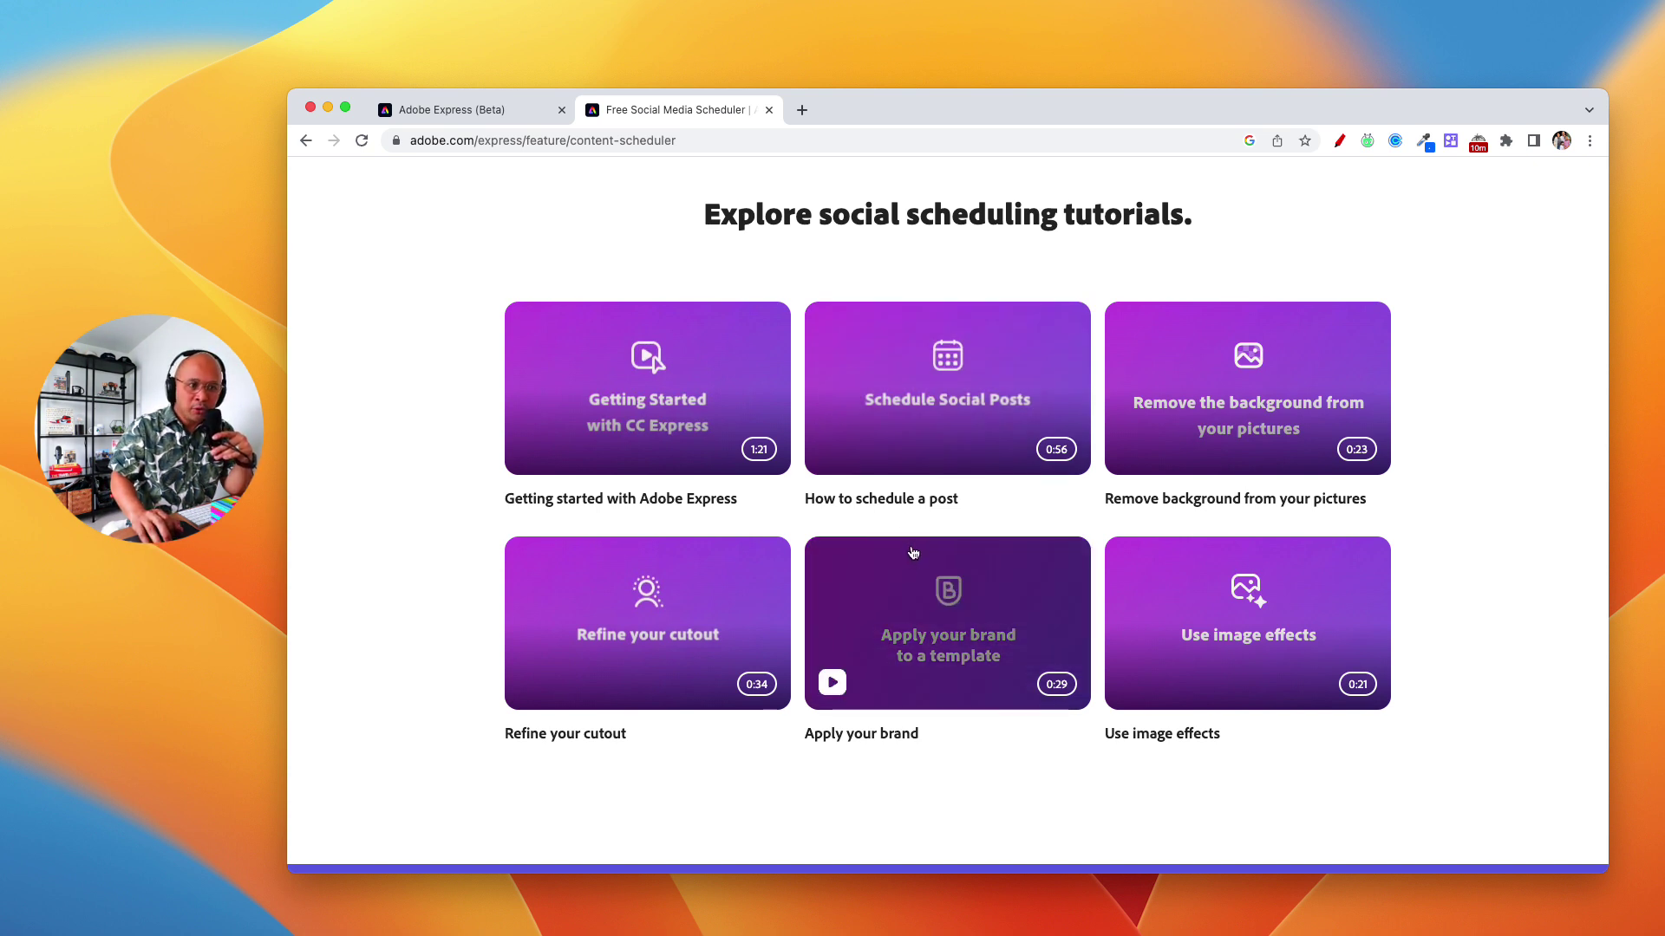
pyautogui.scroll(-2, 914, 557)
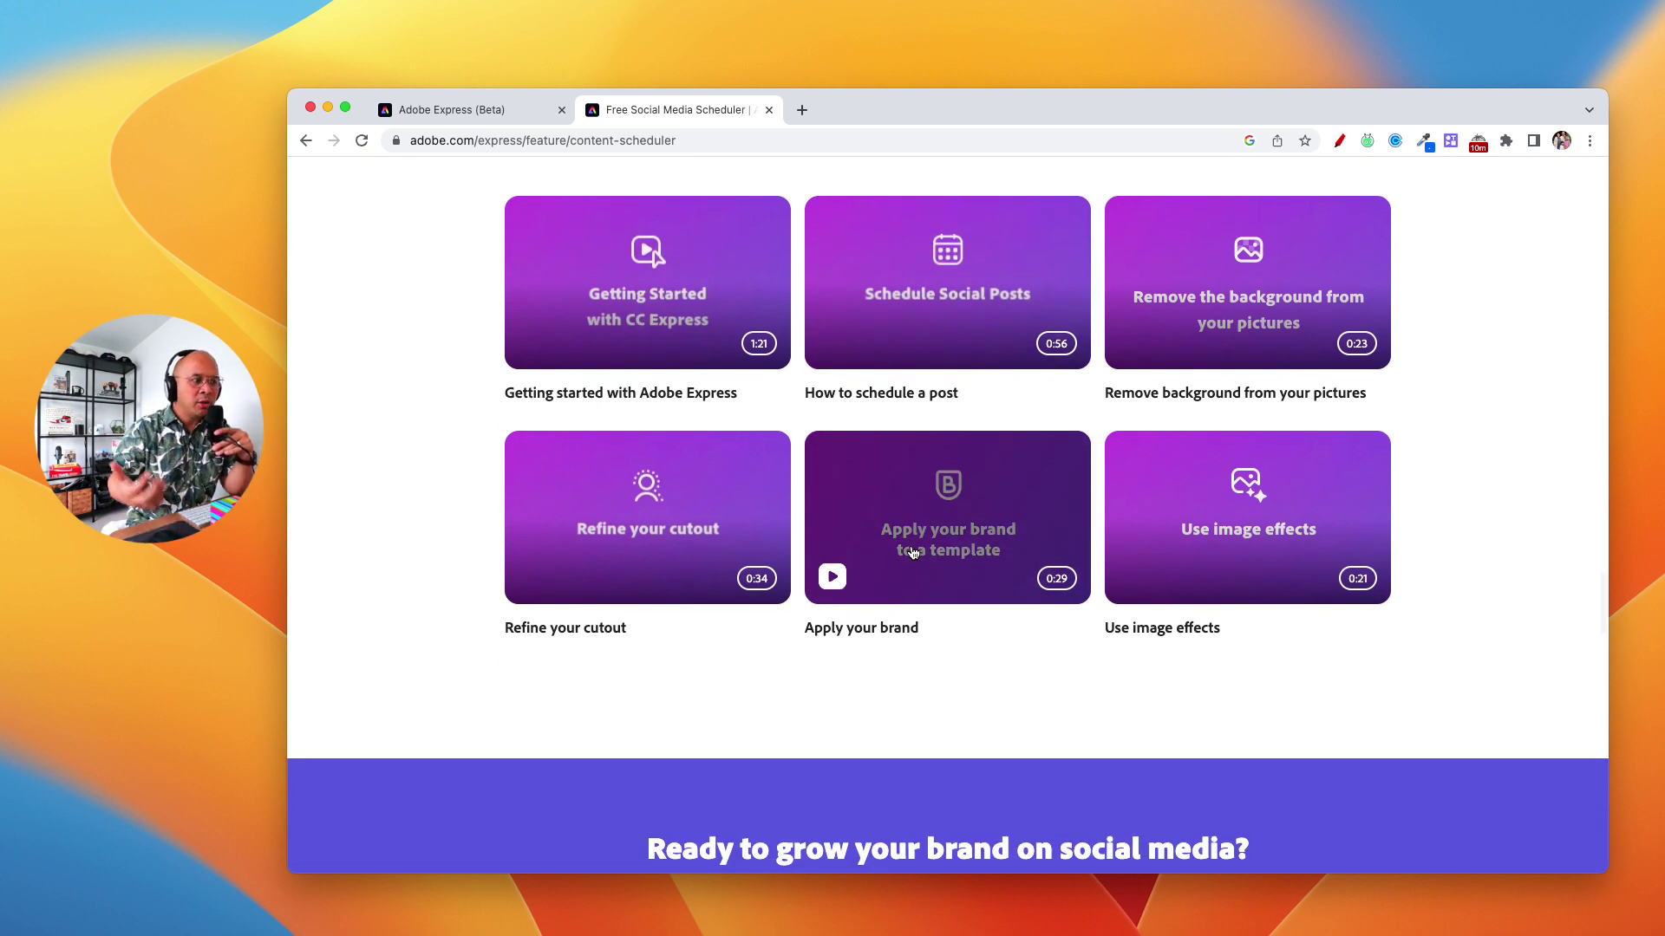
pyautogui.scroll(-5, 912, 554)
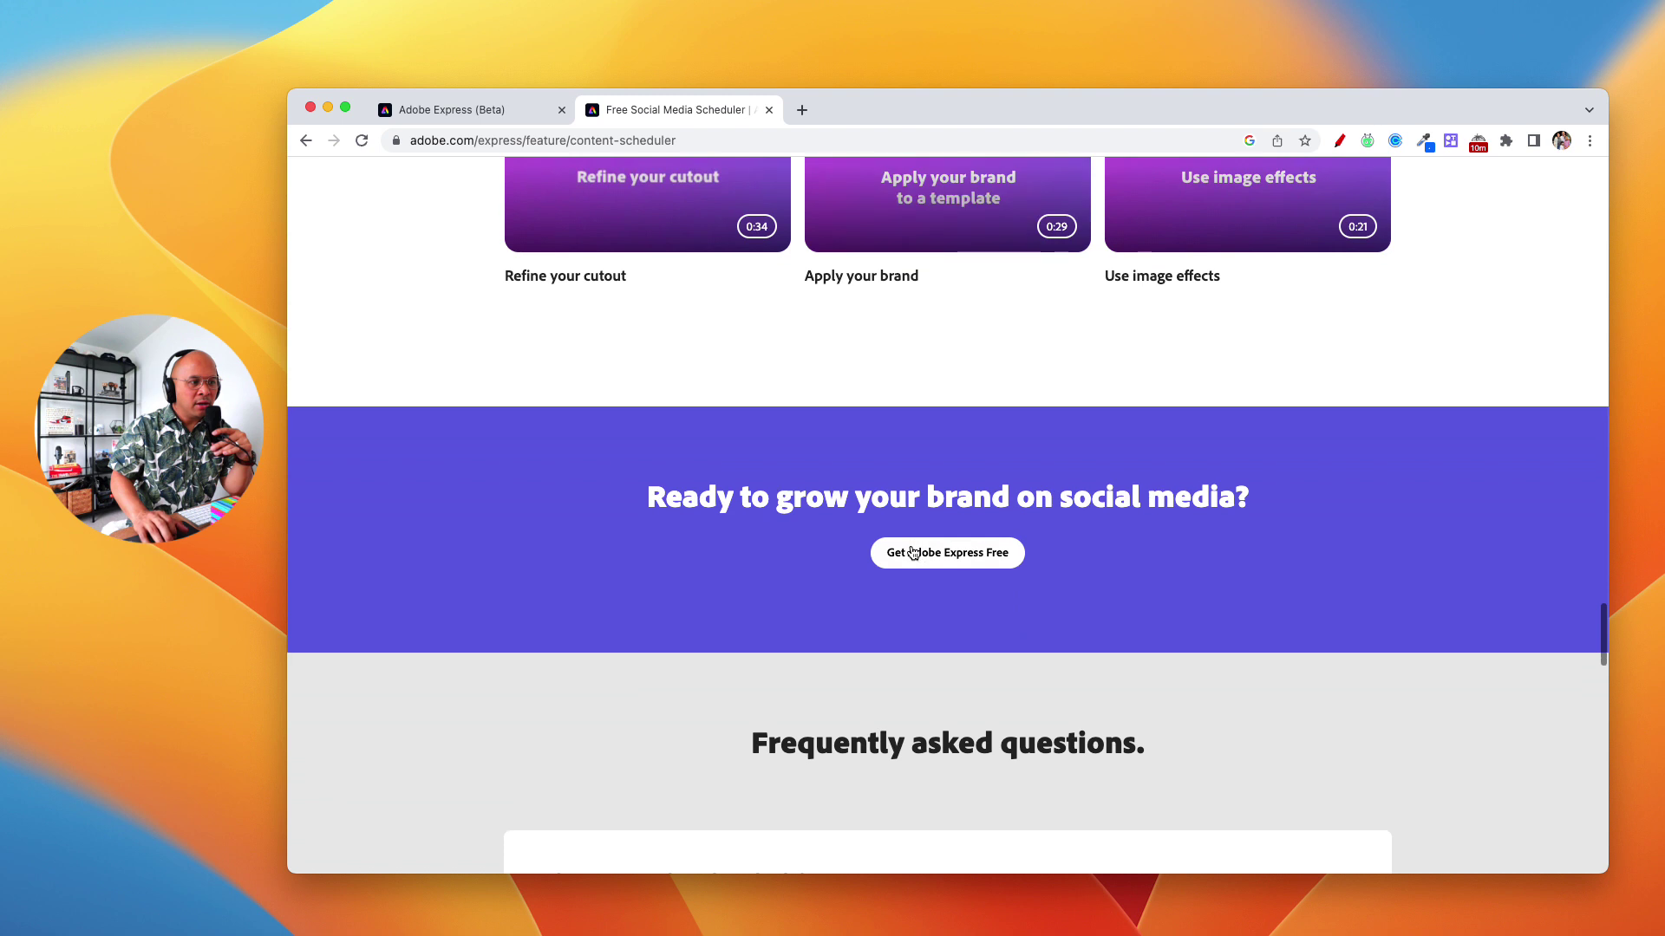
# Step: Switch to the Adobe Express (Beta) tab showing the empty July 2–8, 2023 Schedule calendar
pyautogui.scroll(8, 912, 553)
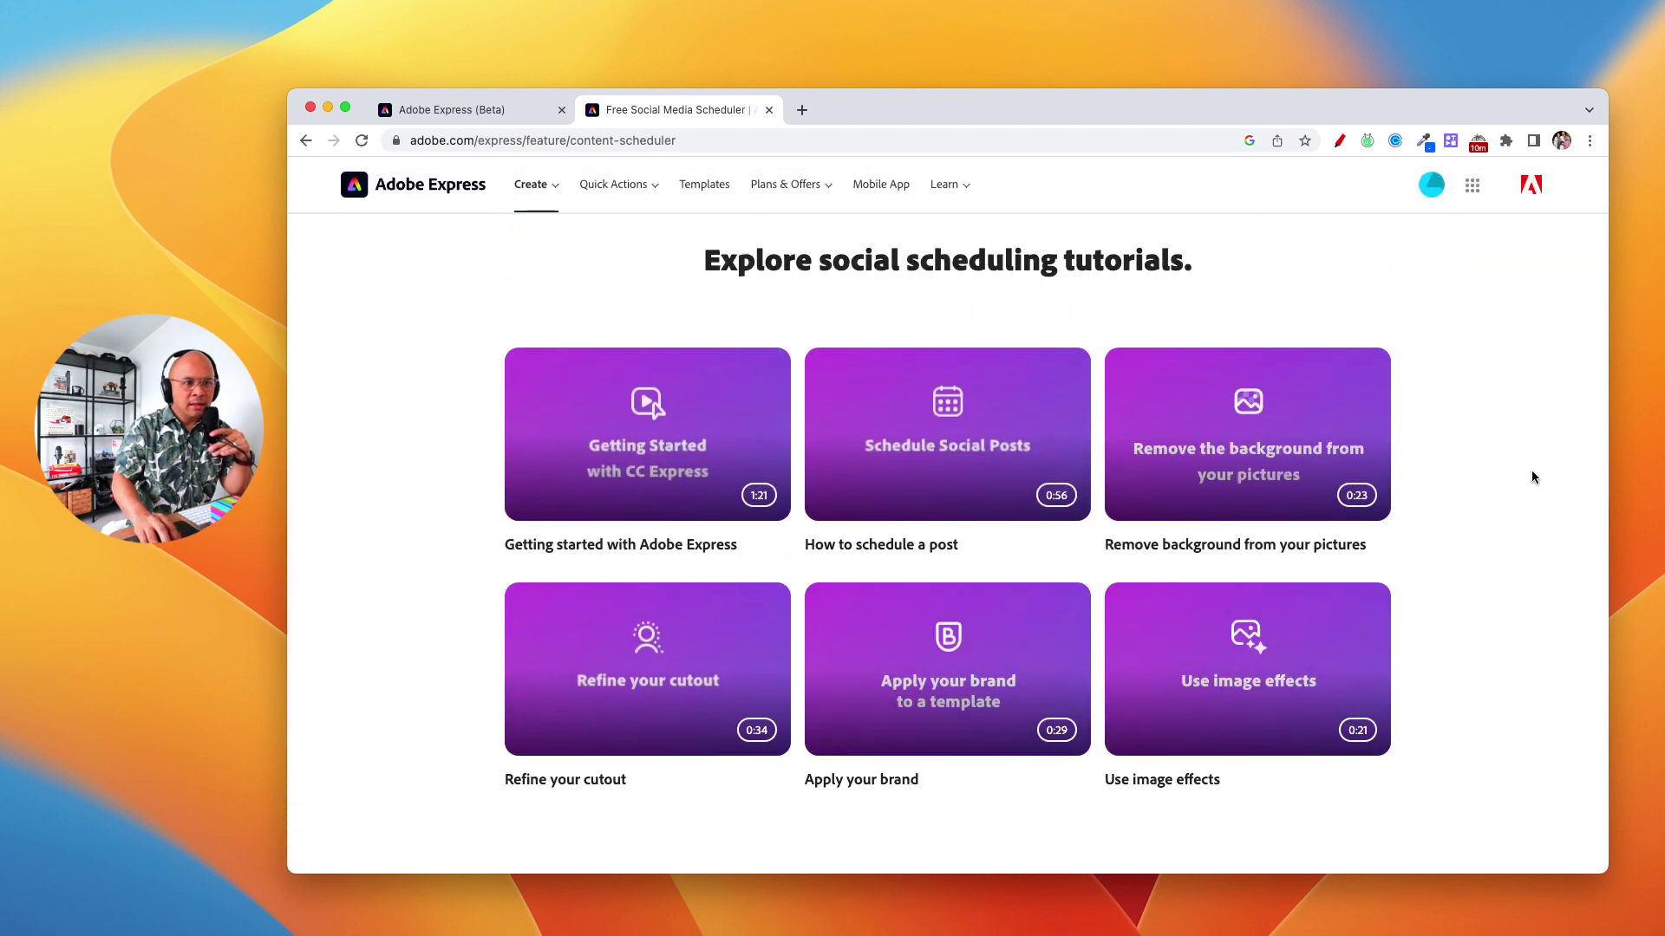
pyautogui.click(1620, 520)
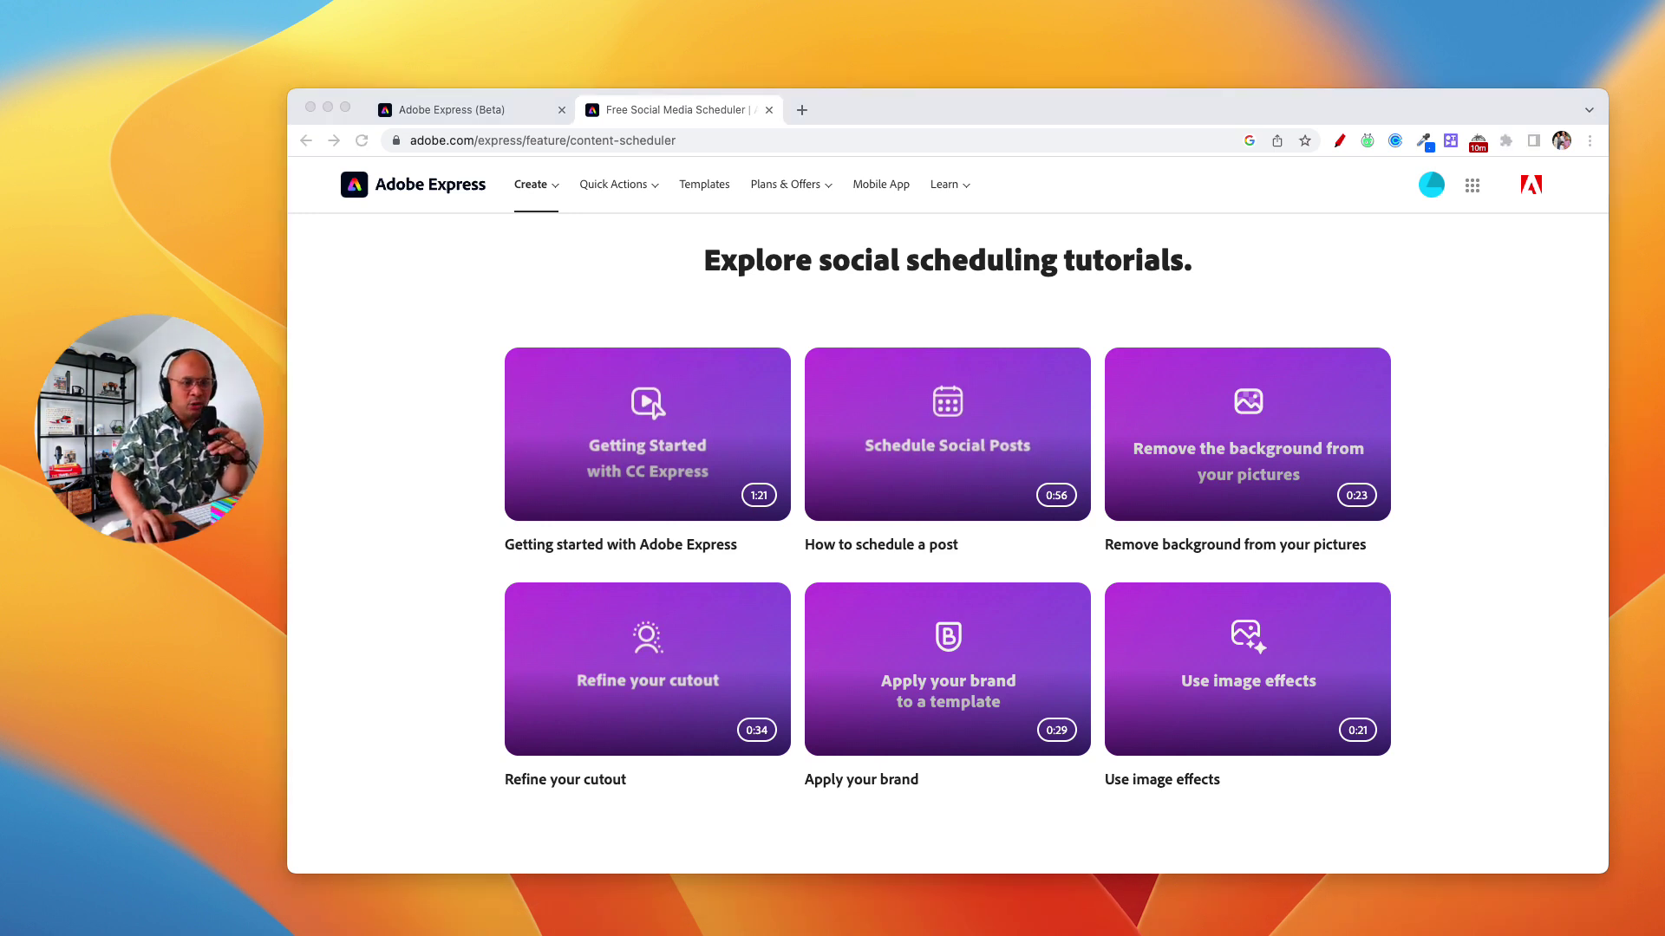
pyautogui.hotkey('ctrl', 'shift', 'Tab')
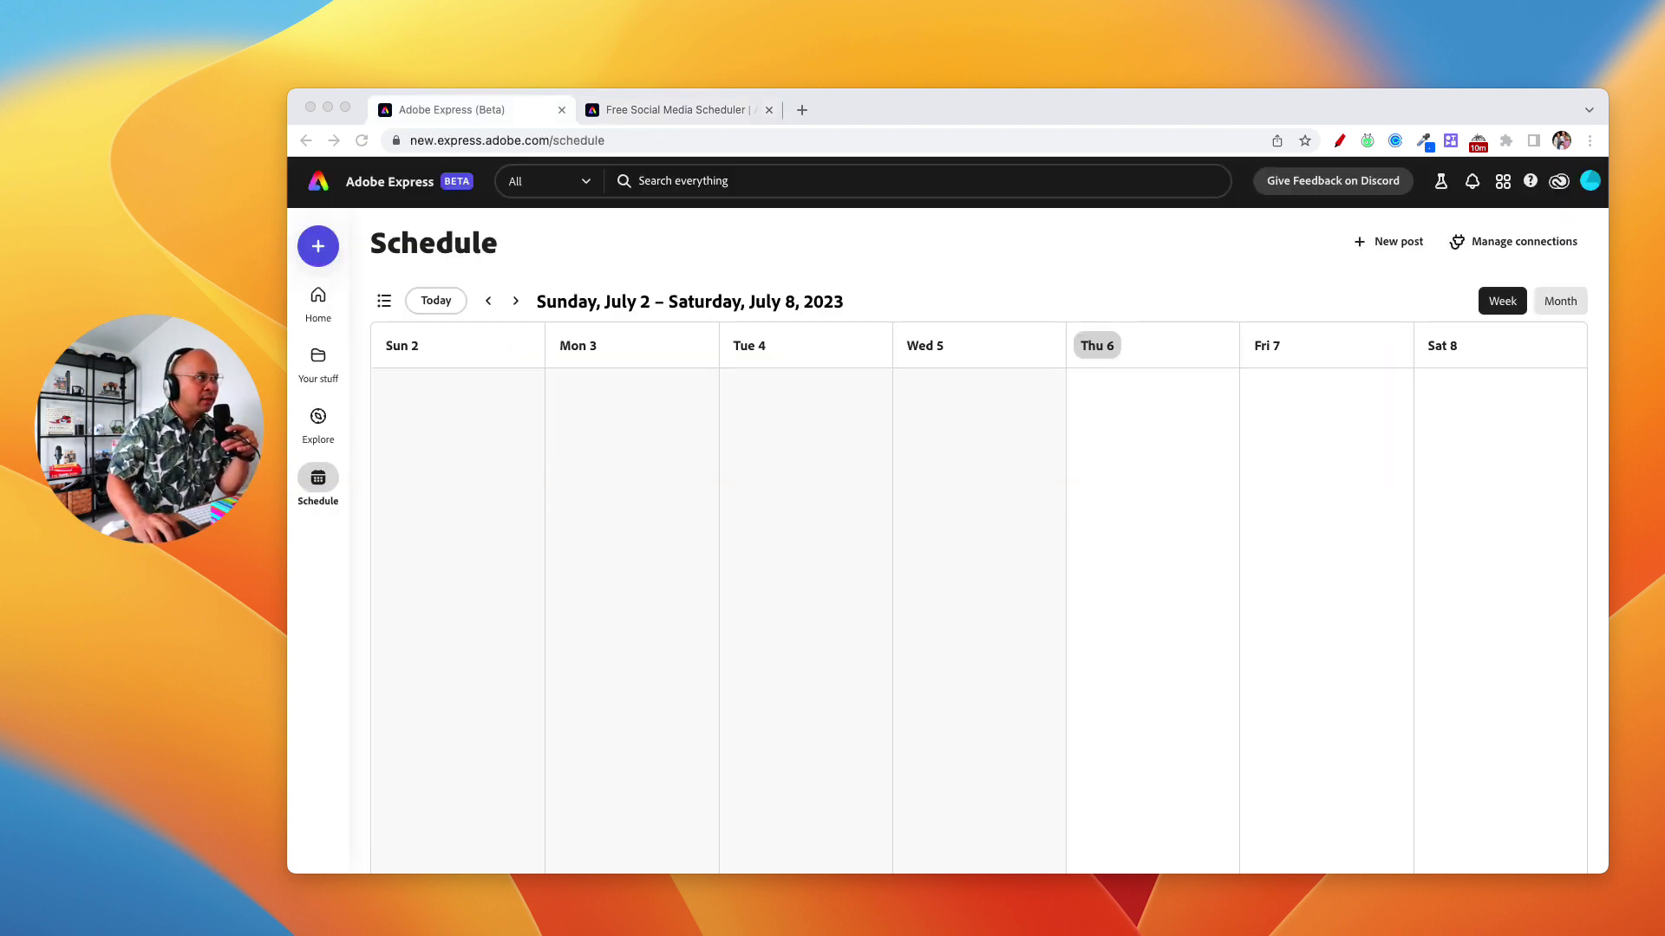
# Step: Advance the Schedule calendar to July 9–15, 2023 and turn on the annotation pencil tools
pyautogui.click(762, 260)
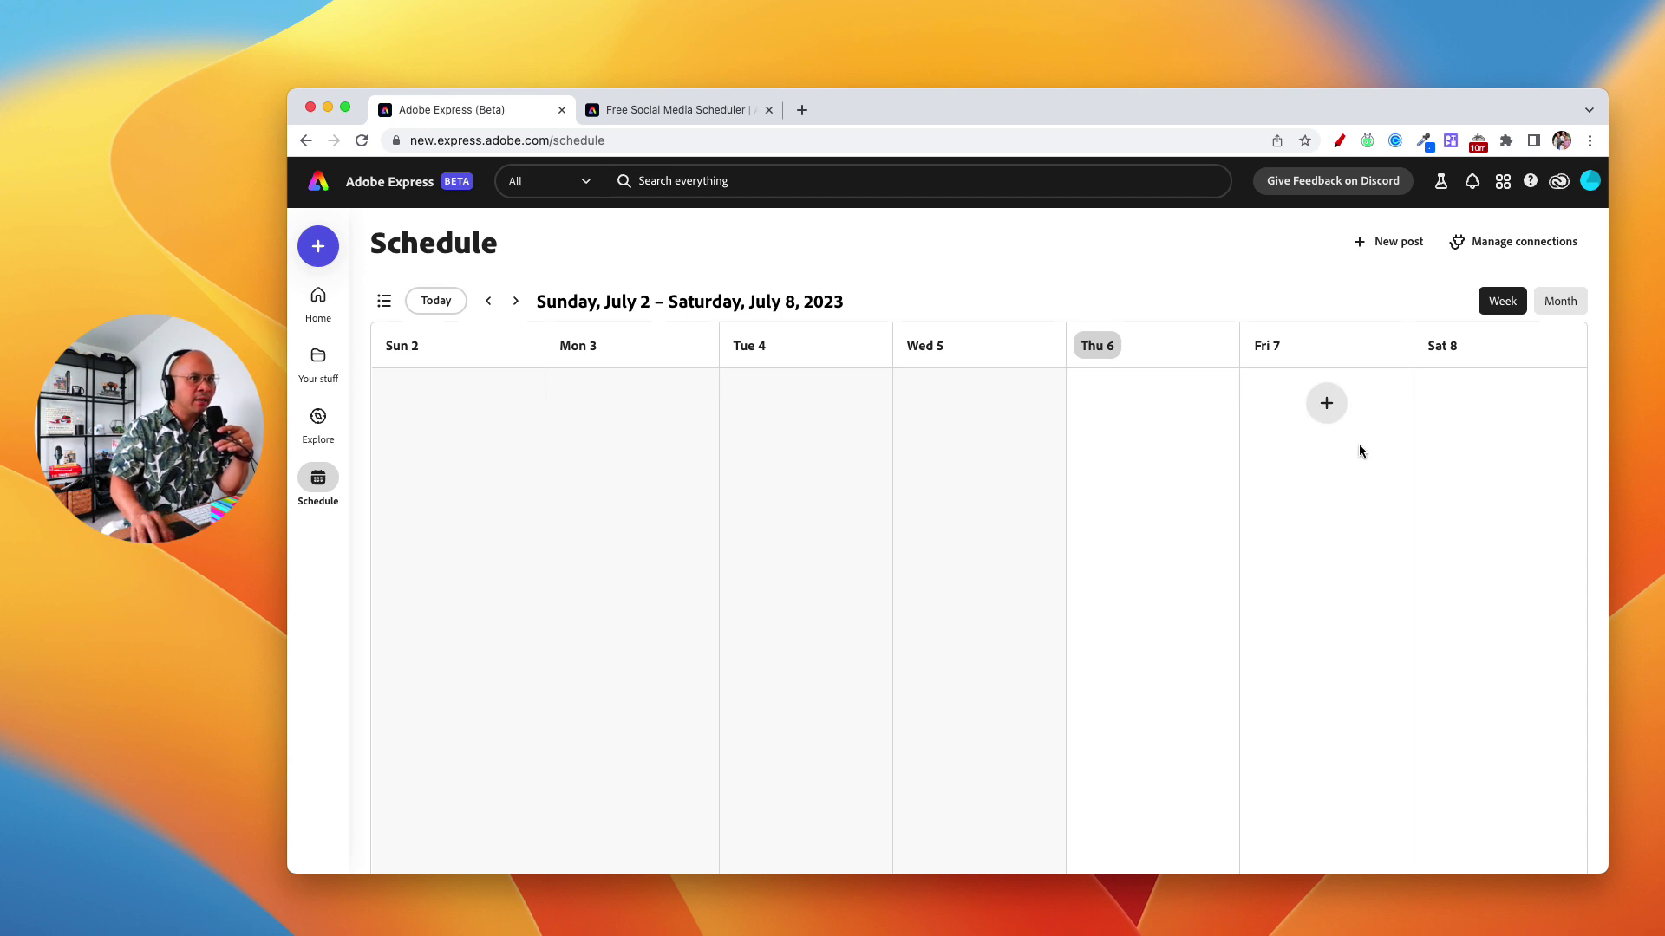
pyautogui.click(515, 301)
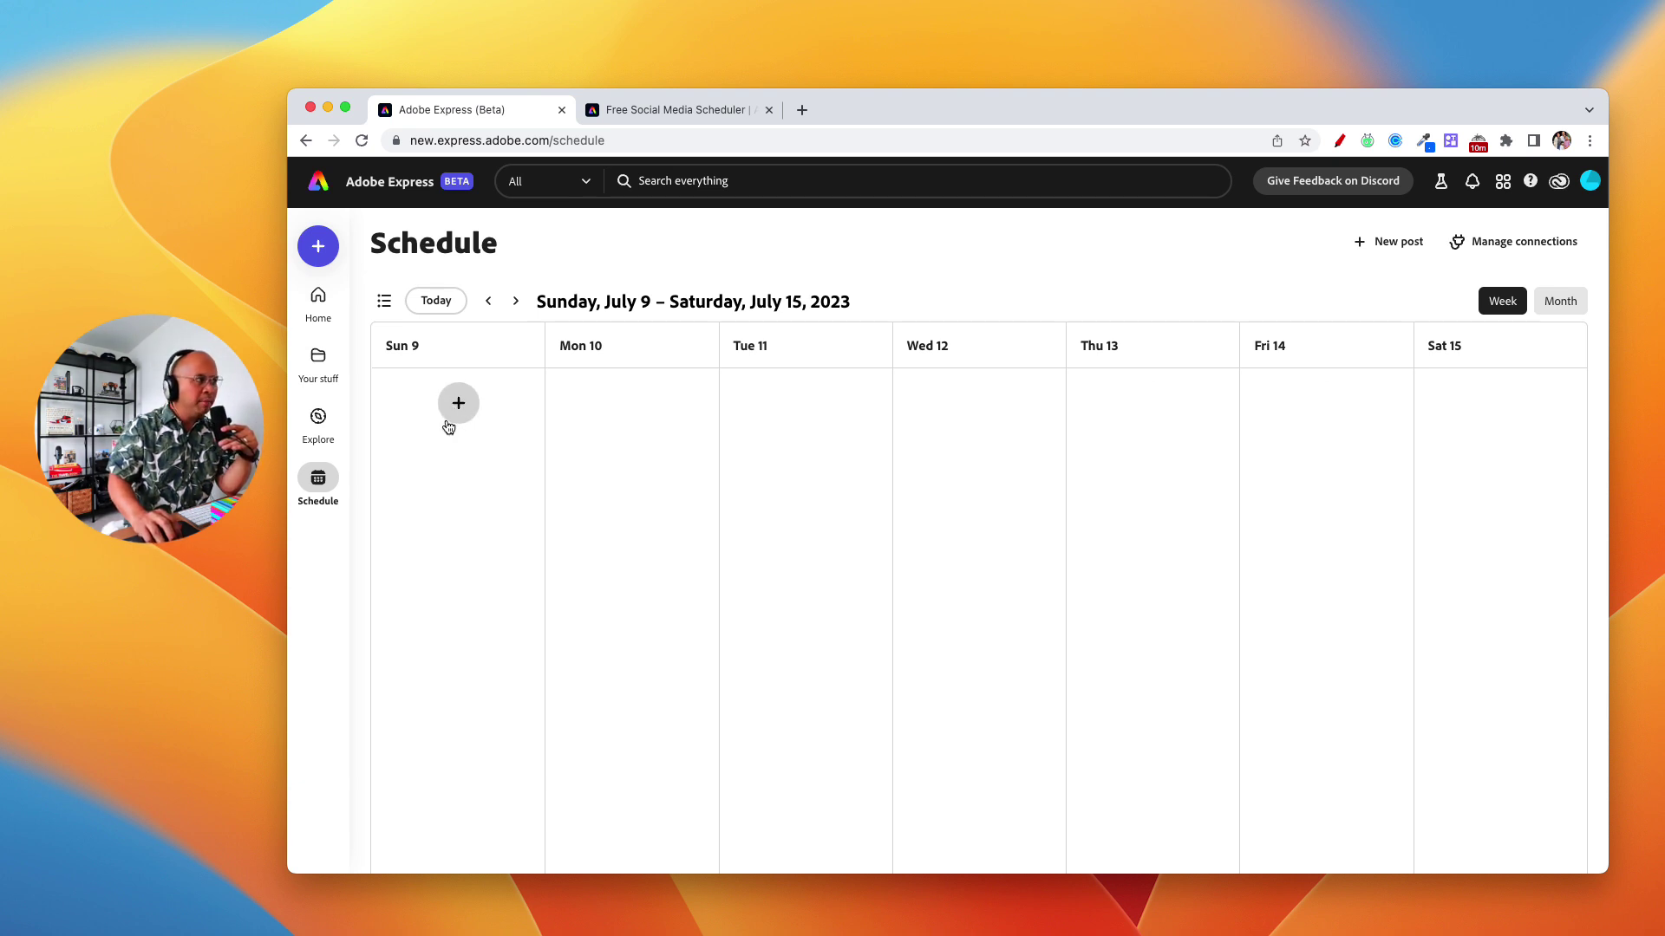
pyautogui.click(1340, 140)
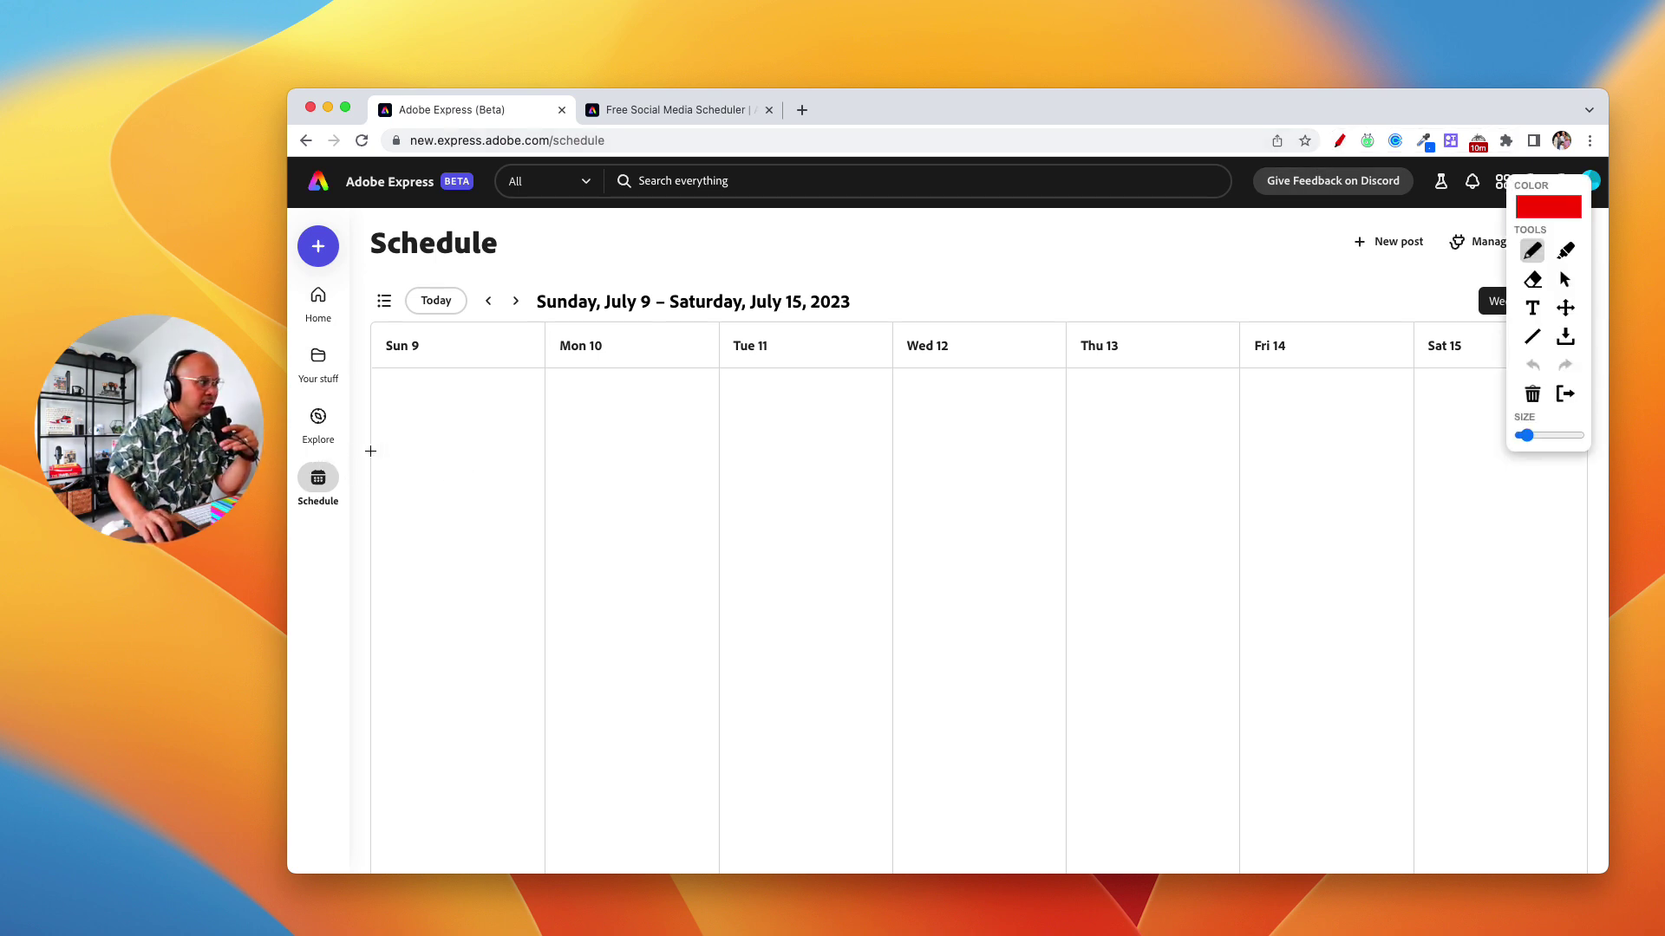
pyautogui.moveTo(450, 435)
pyautogui.mouseDown()
pyautogui.moveTo(364, 474)
pyautogui.moveTo(379, 493)
pyautogui.moveTo(295, 468)
pyautogui.moveTo(300, 499)
pyautogui.moveTo(348, 503)
pyautogui.moveTo(346, 462)
pyautogui.mouseUp()
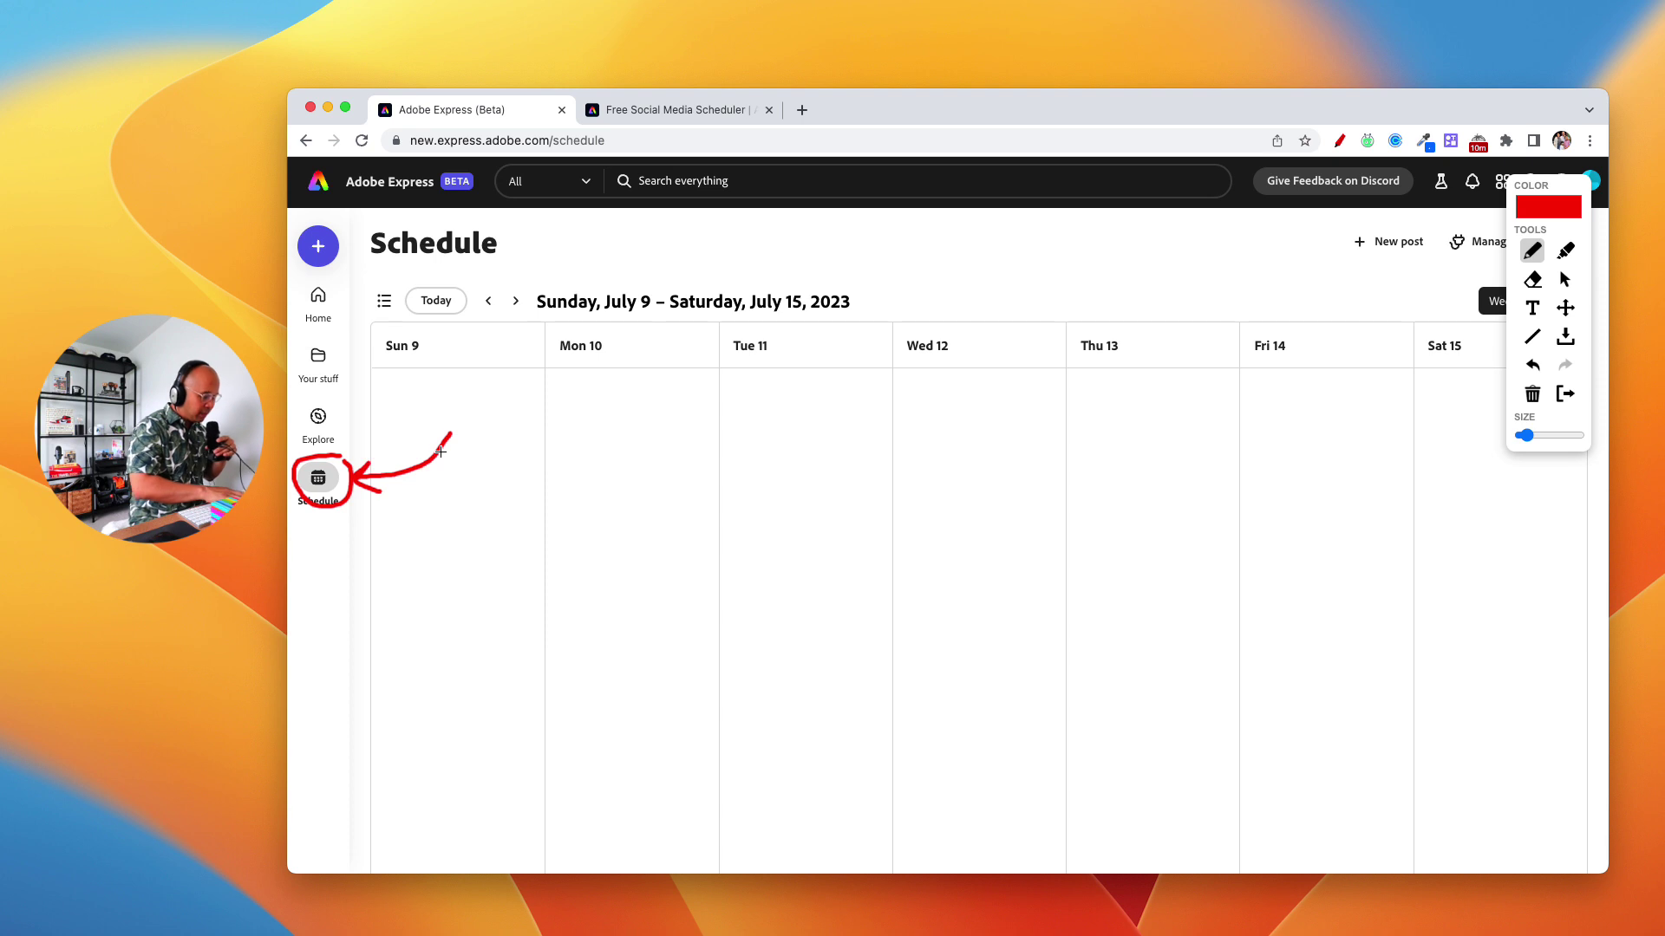
pyautogui.press('Escape')
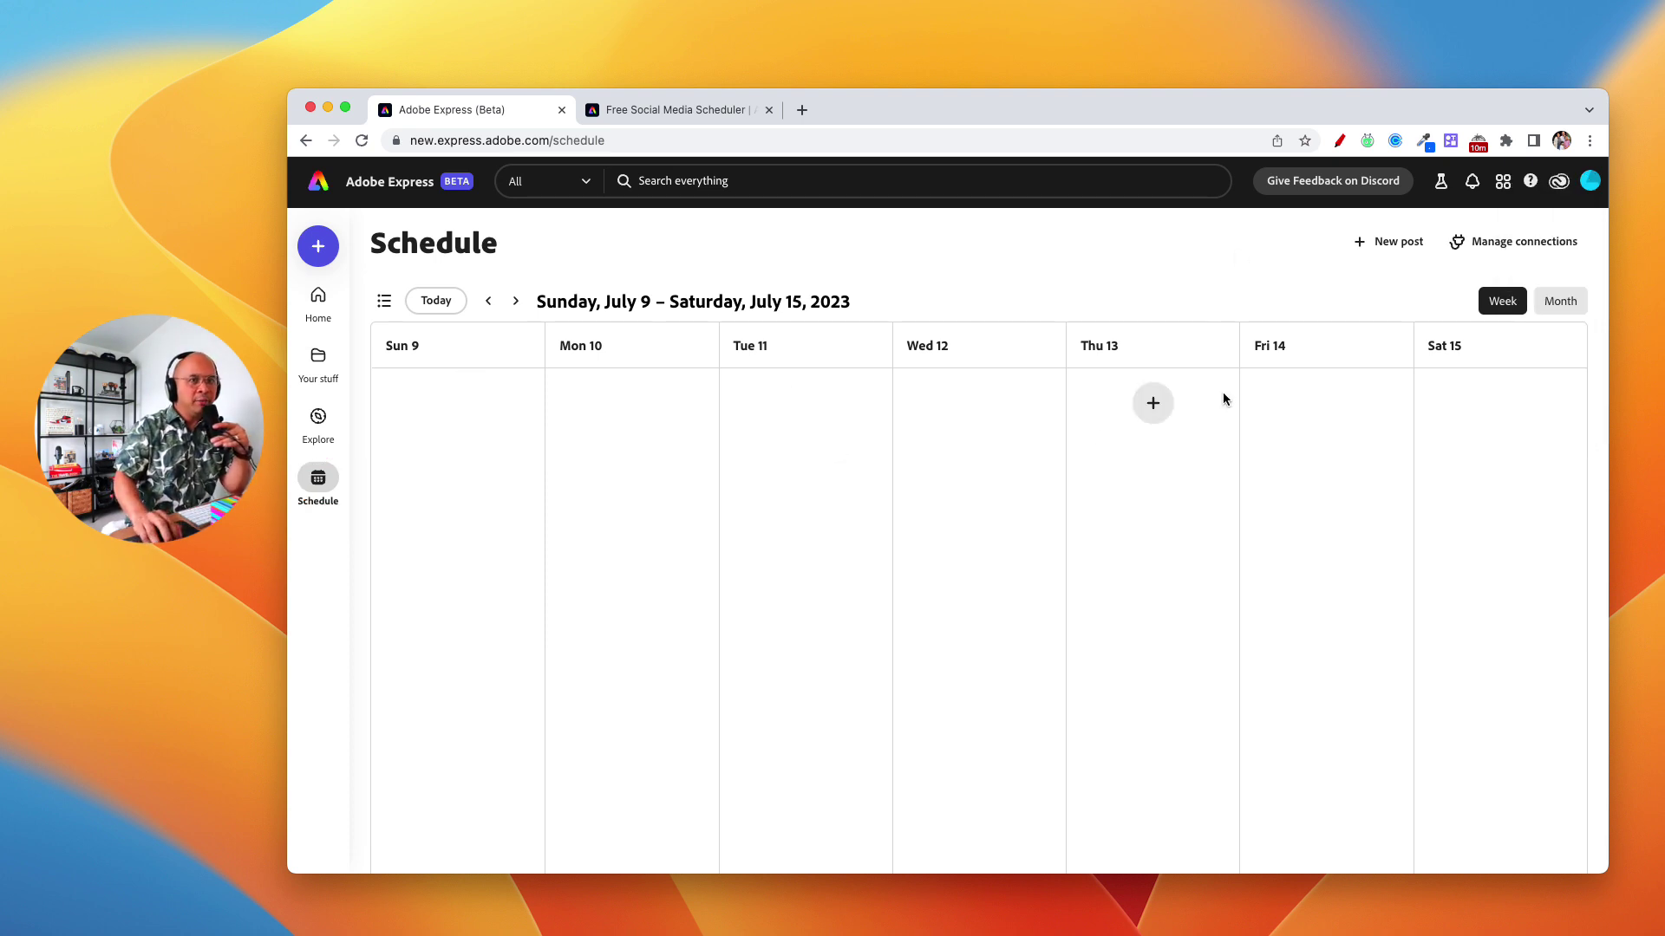
pyautogui.click(1340, 141)
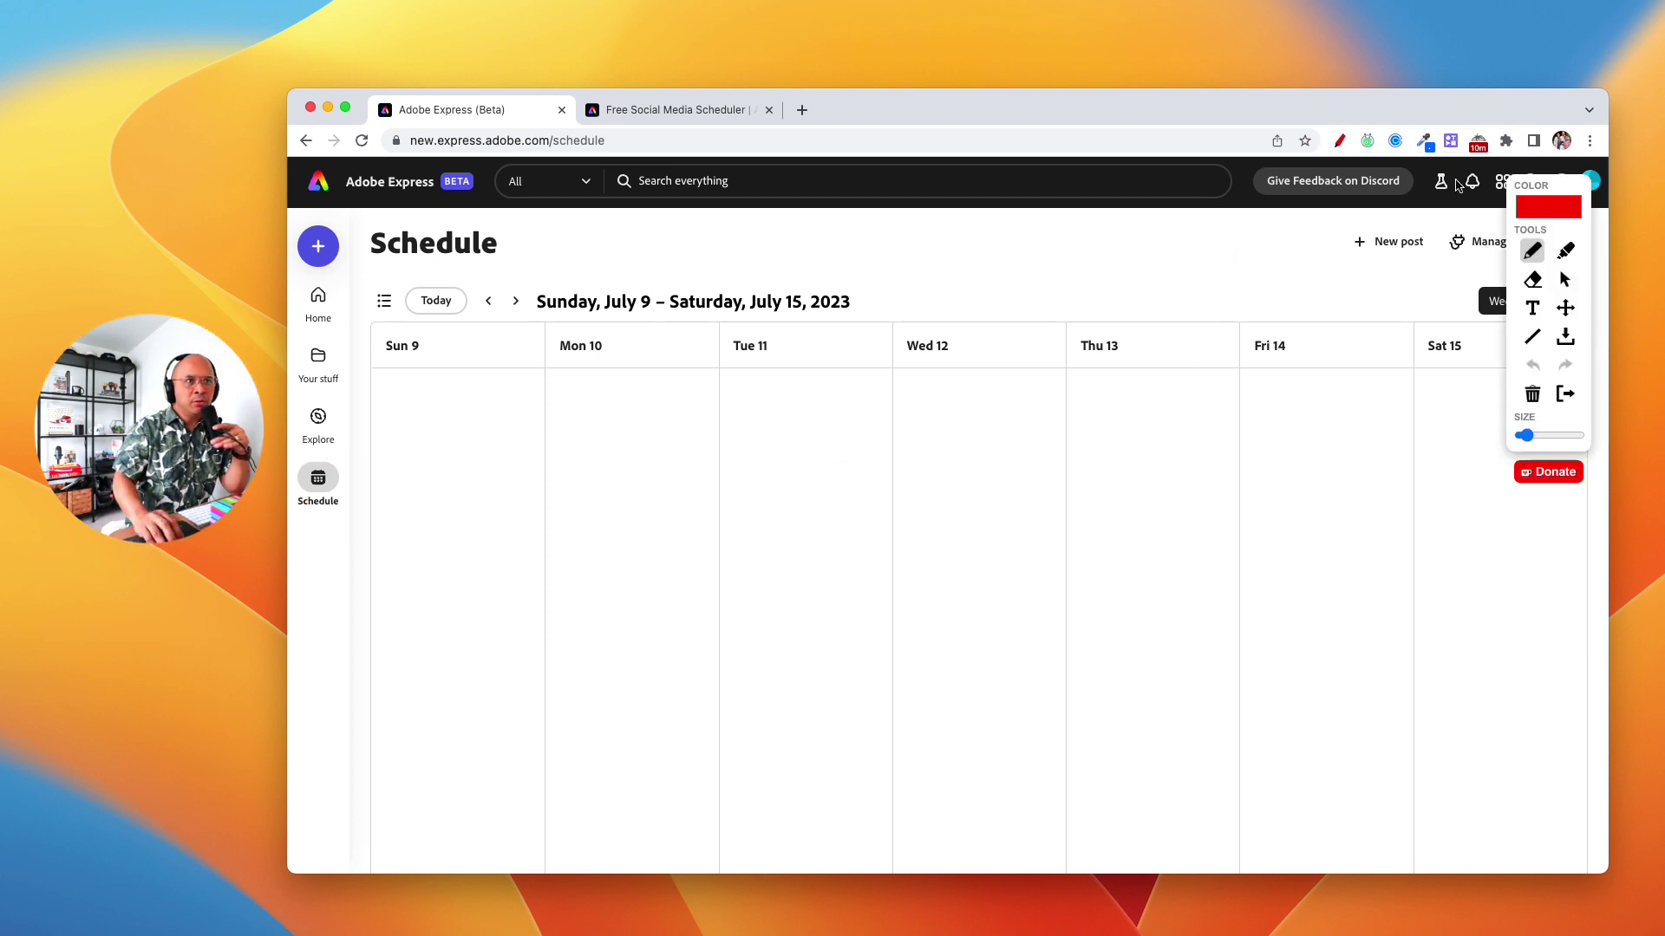
pyautogui.moveTo(1561, 195); pyautogui.dragTo(1247, 258)
pyautogui.moveTo(1527, 283)
pyautogui.mouseDown()
pyautogui.moveTo(1472, 290)
pyautogui.moveTo(1526, 322)
pyautogui.moveTo(1533, 286)
pyautogui.moveTo(1564, 373)
pyautogui.moveTo(1566, 321)
pyautogui.moveTo(1584, 335)
pyautogui.mouseUp()
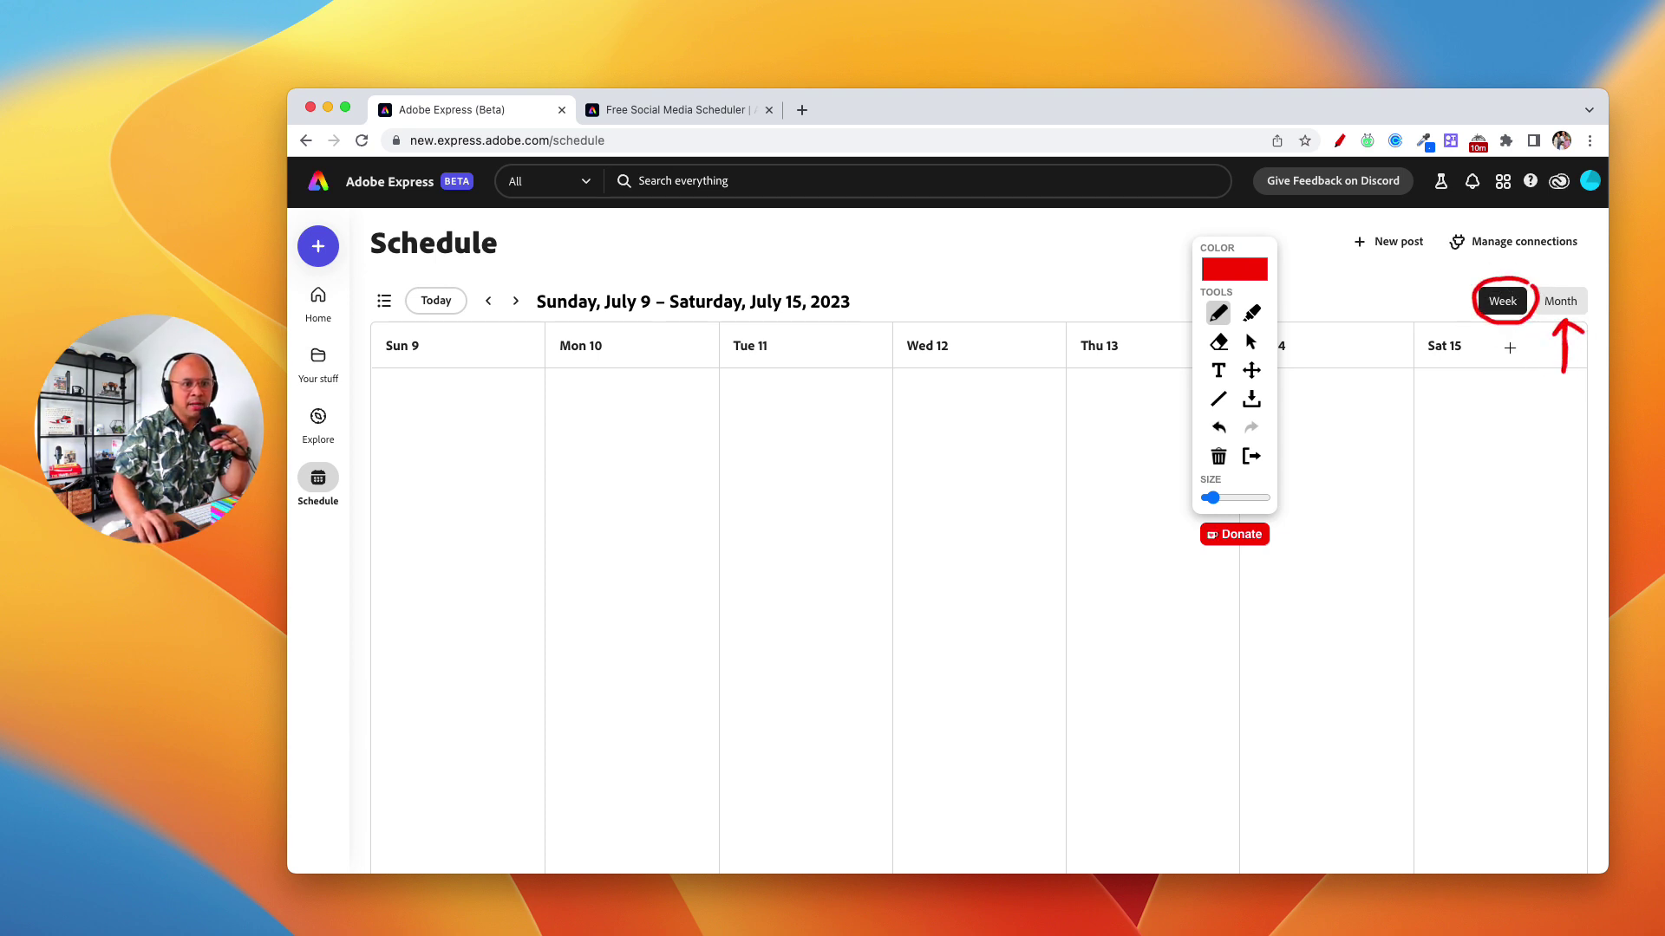
pyautogui.press('Escape')
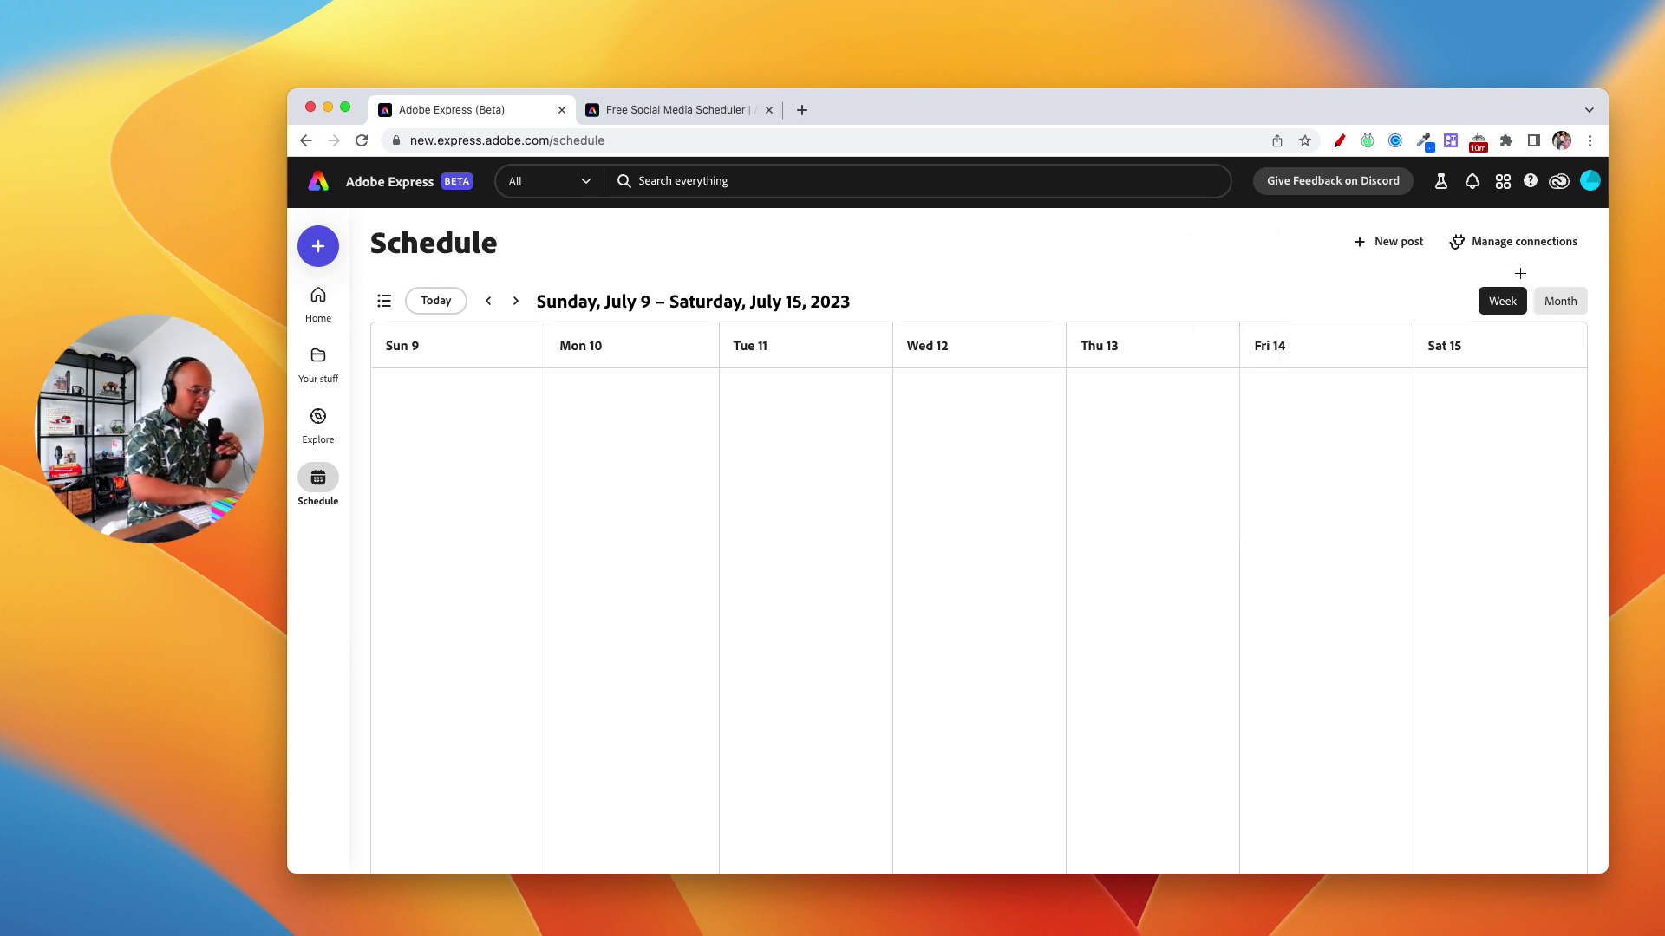
pyautogui.click(1562, 301)
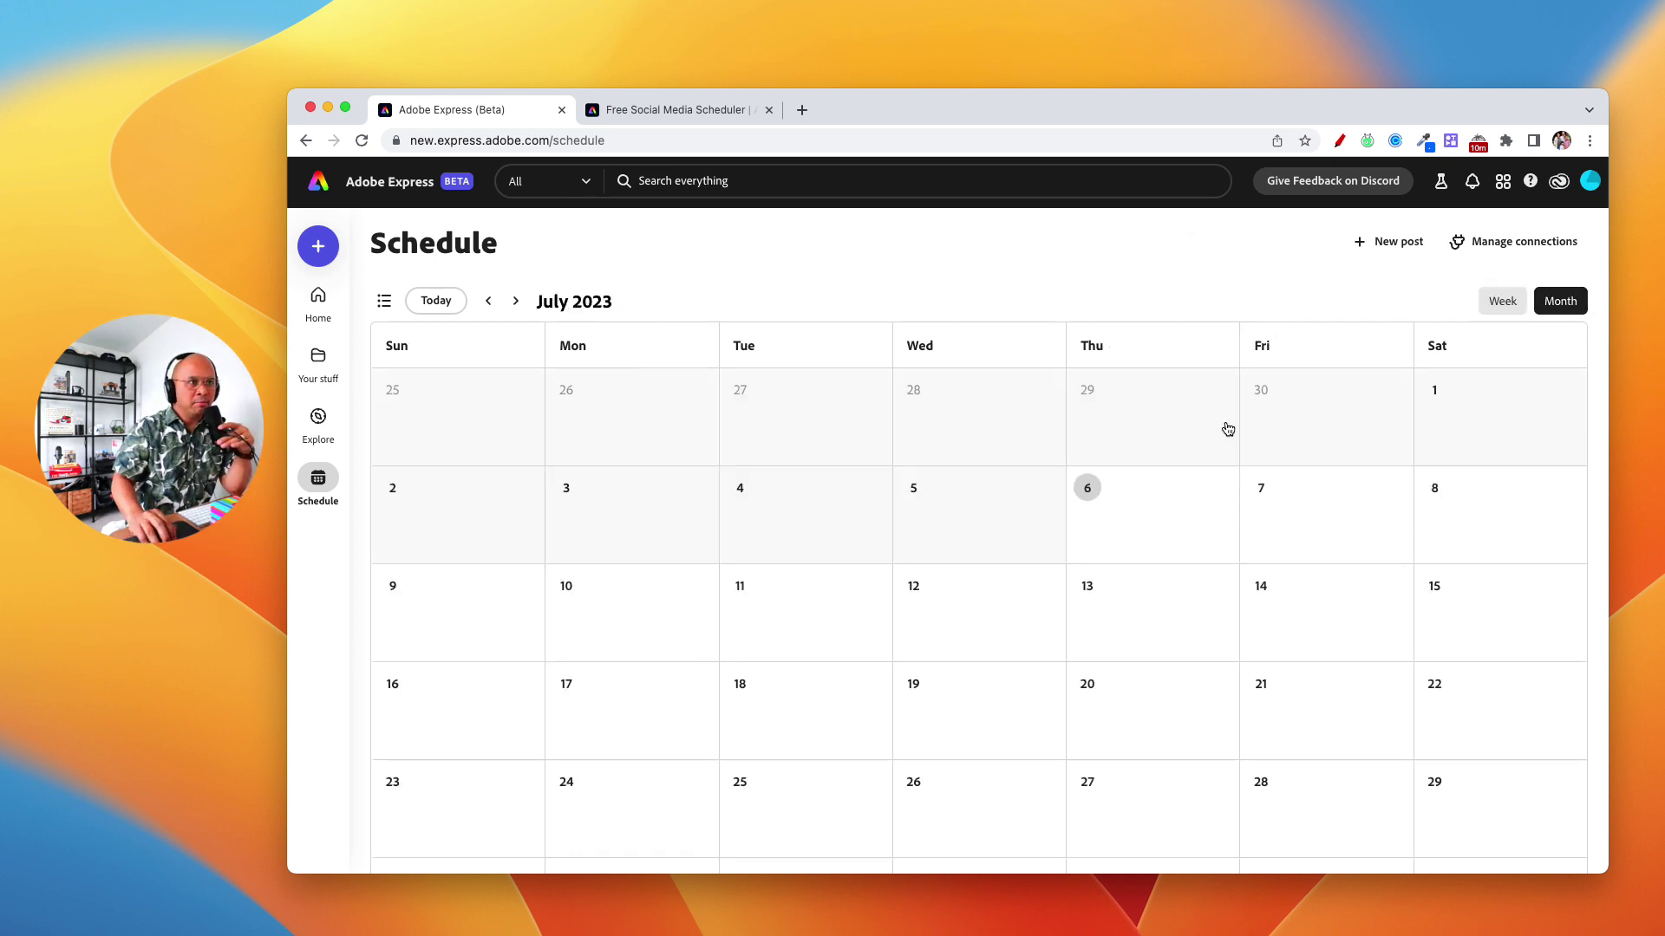
pyautogui.scroll(-3, 1117, 444)
pyautogui.scroll(2, 1116, 446)
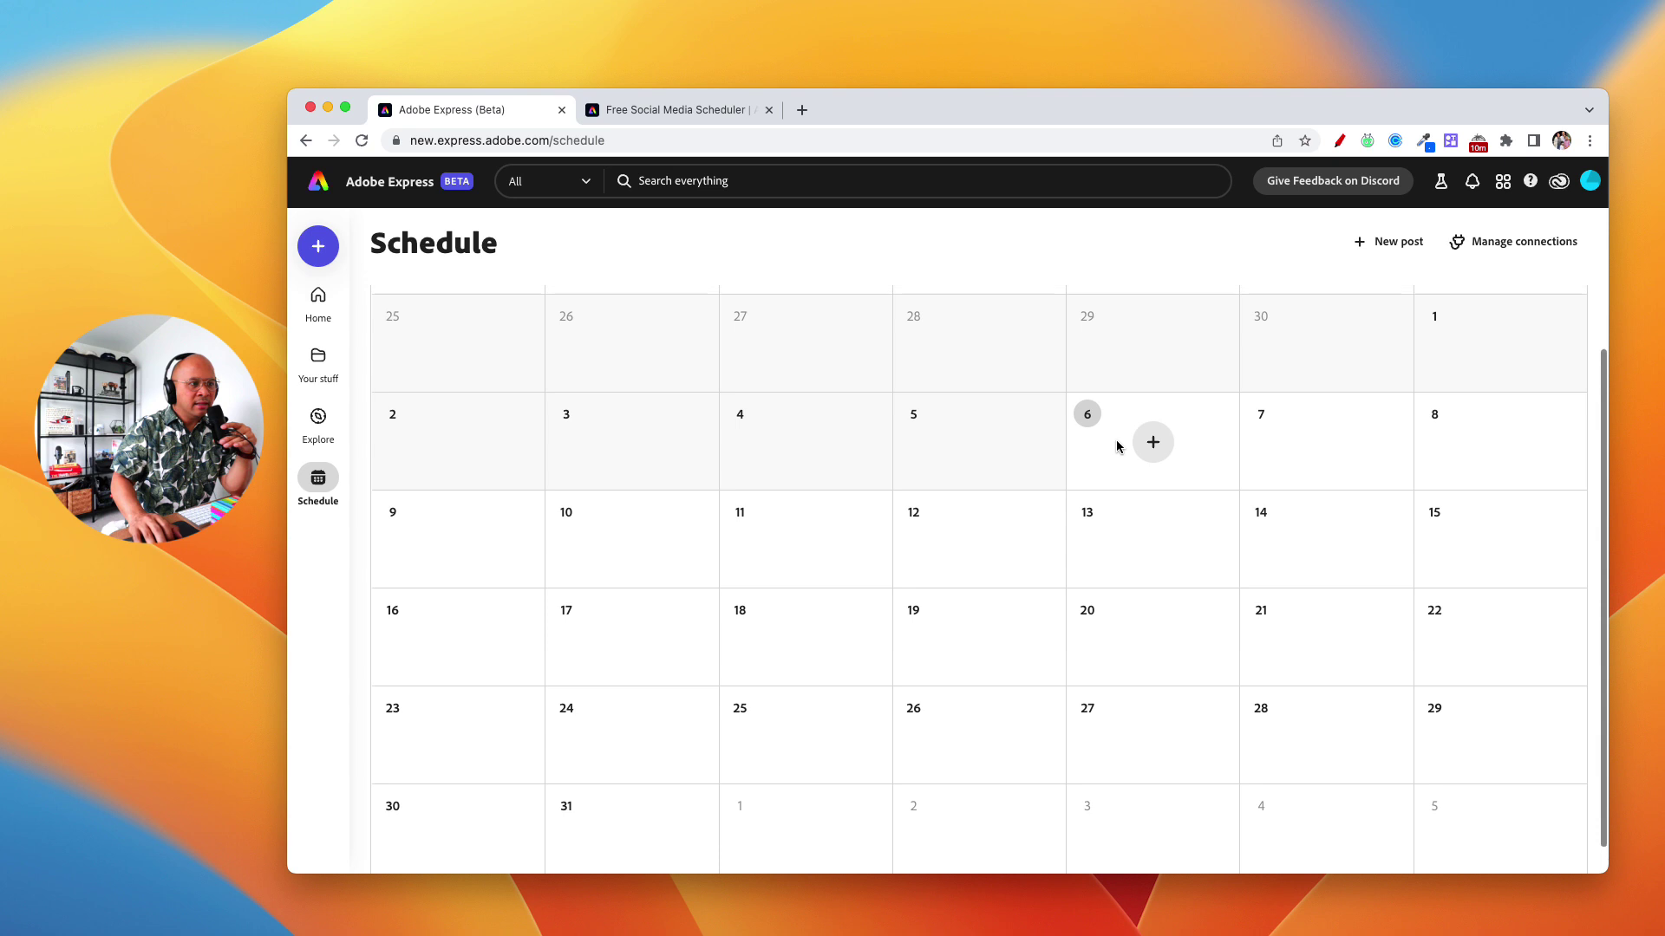
pyautogui.scroll(1, 1117, 446)
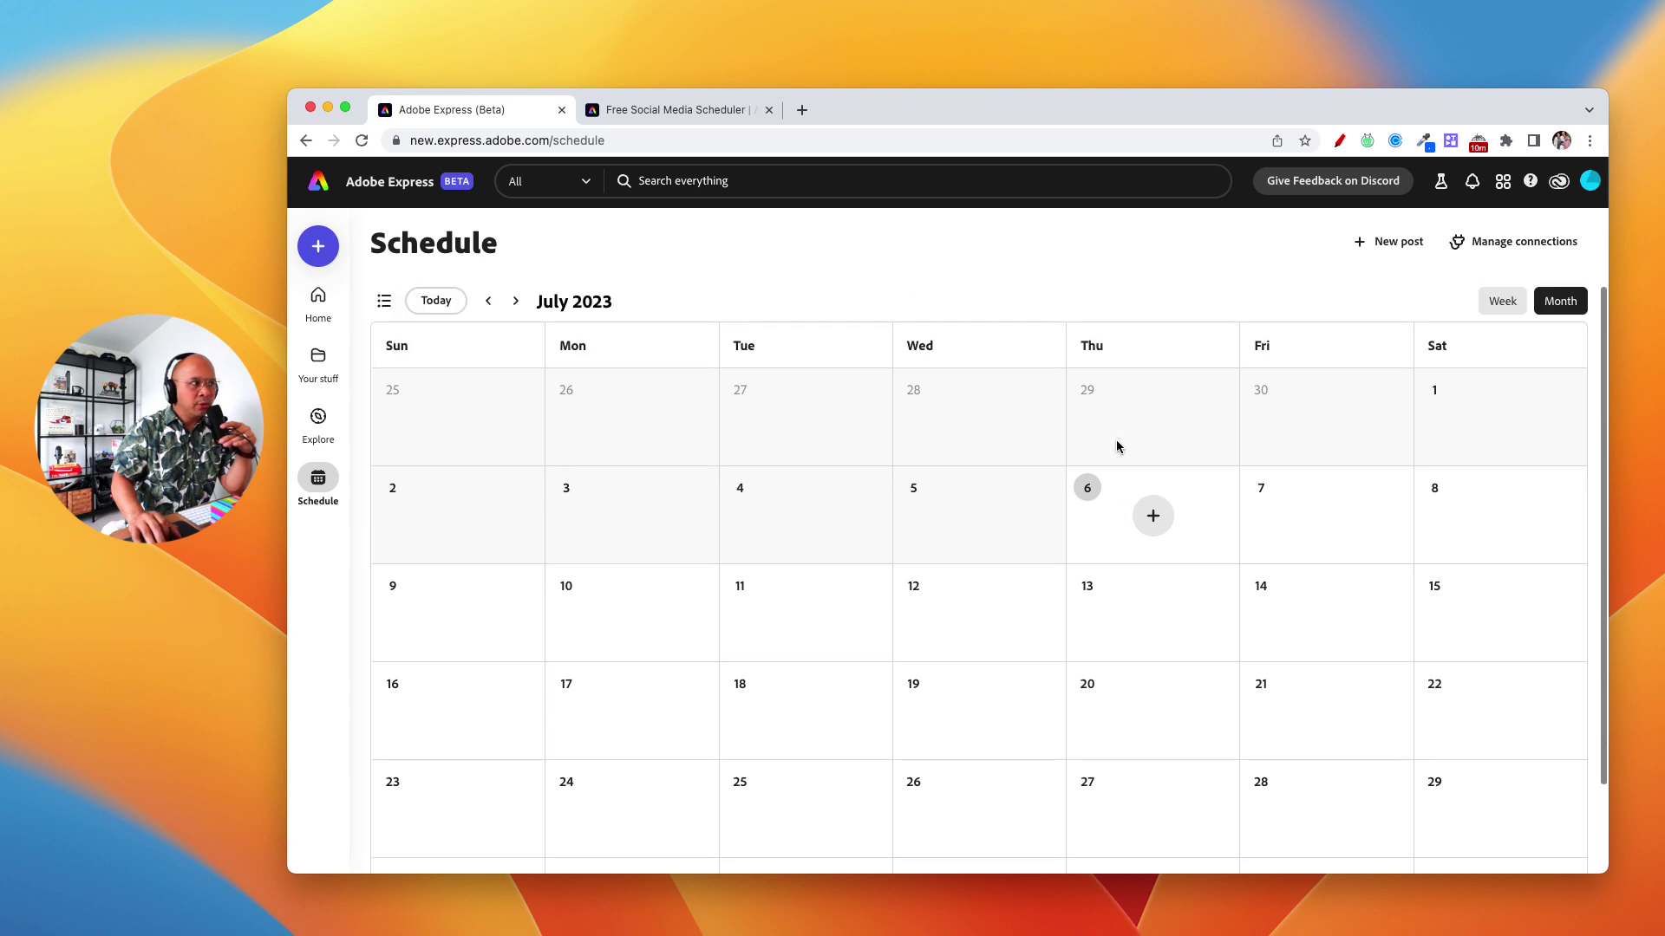
pyautogui.click(513, 303)
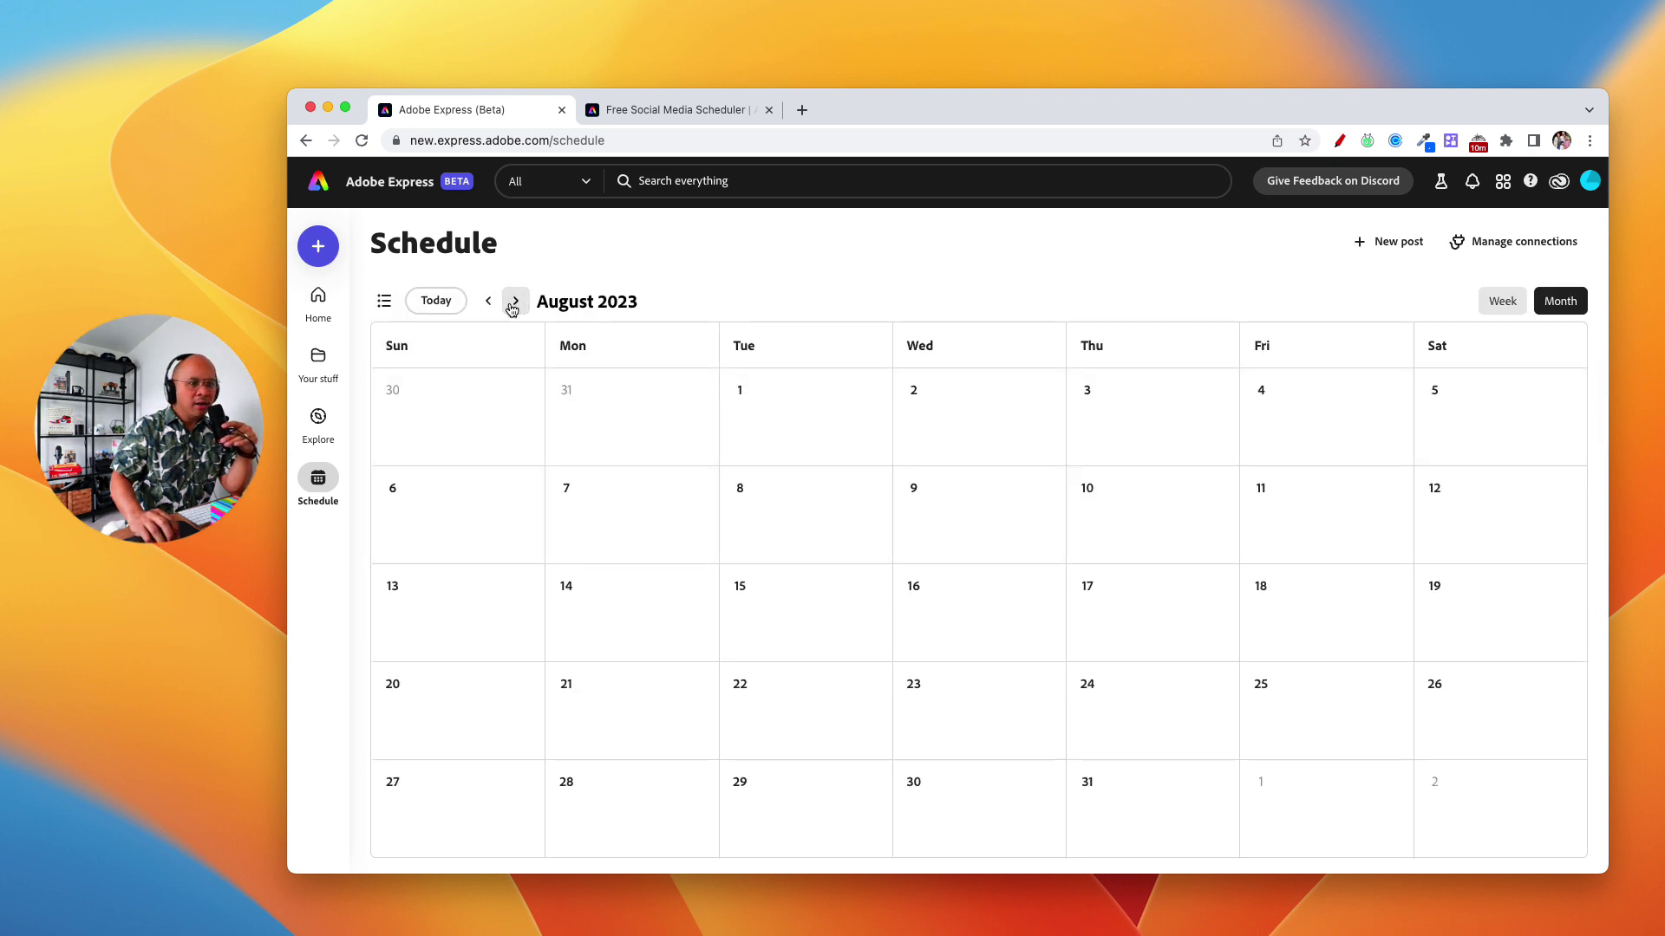
pyautogui.click(515, 301)
pyautogui.click(488, 302)
pyautogui.click(488, 302)
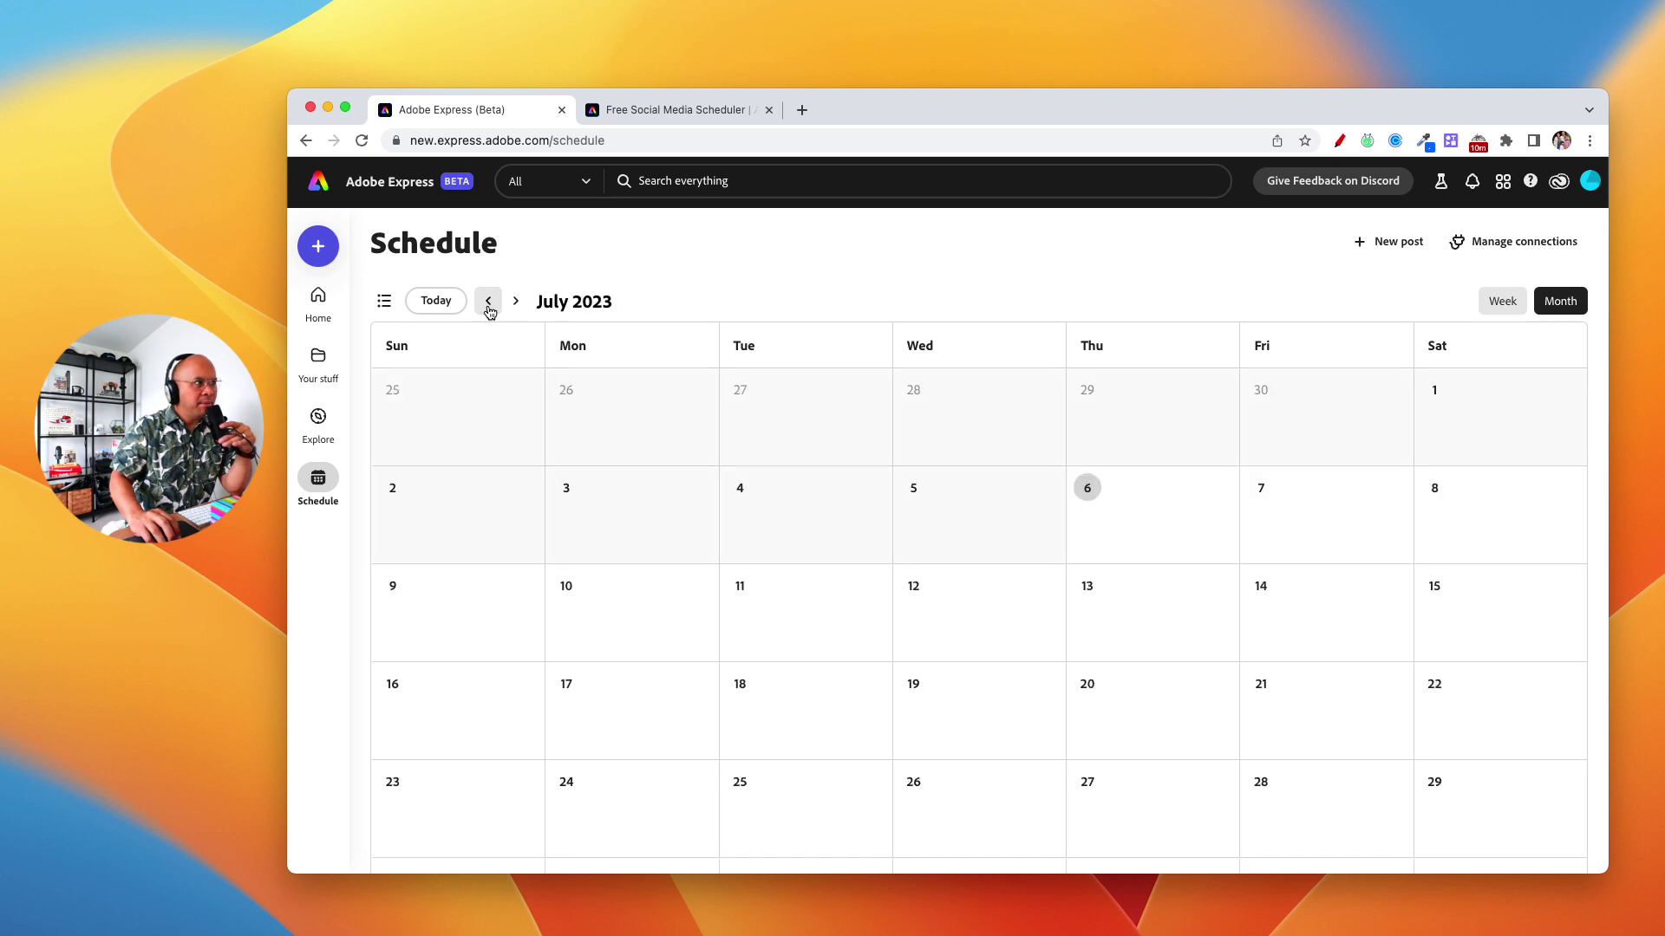
pyautogui.click(1502, 300)
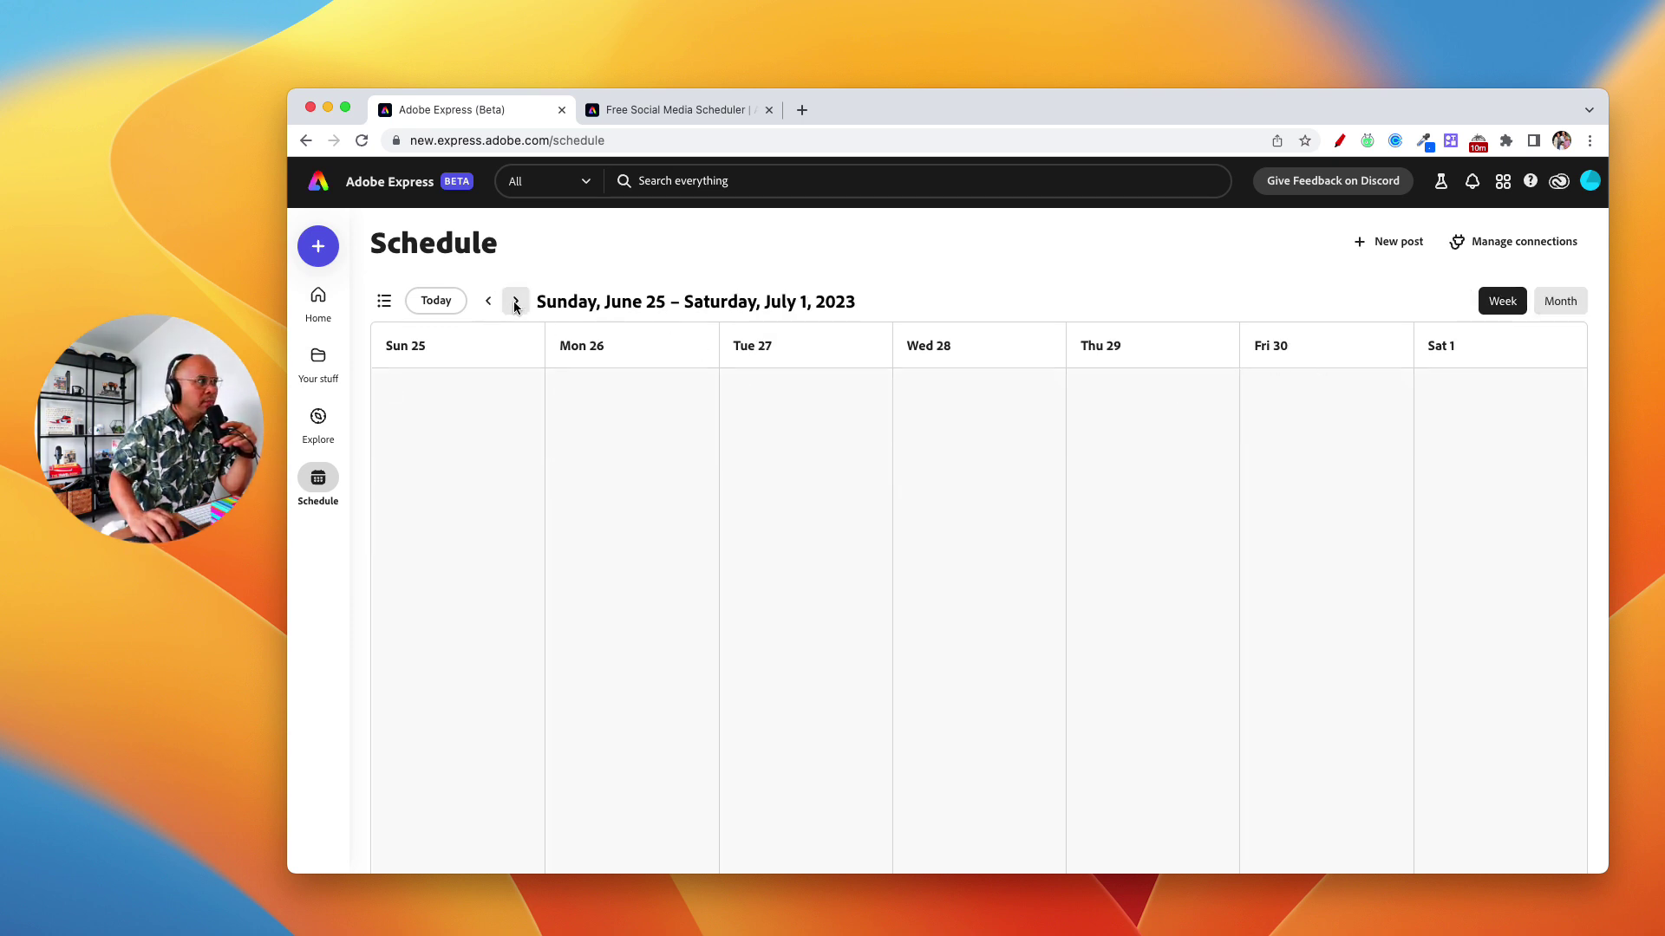
pyautogui.click(453, 305)
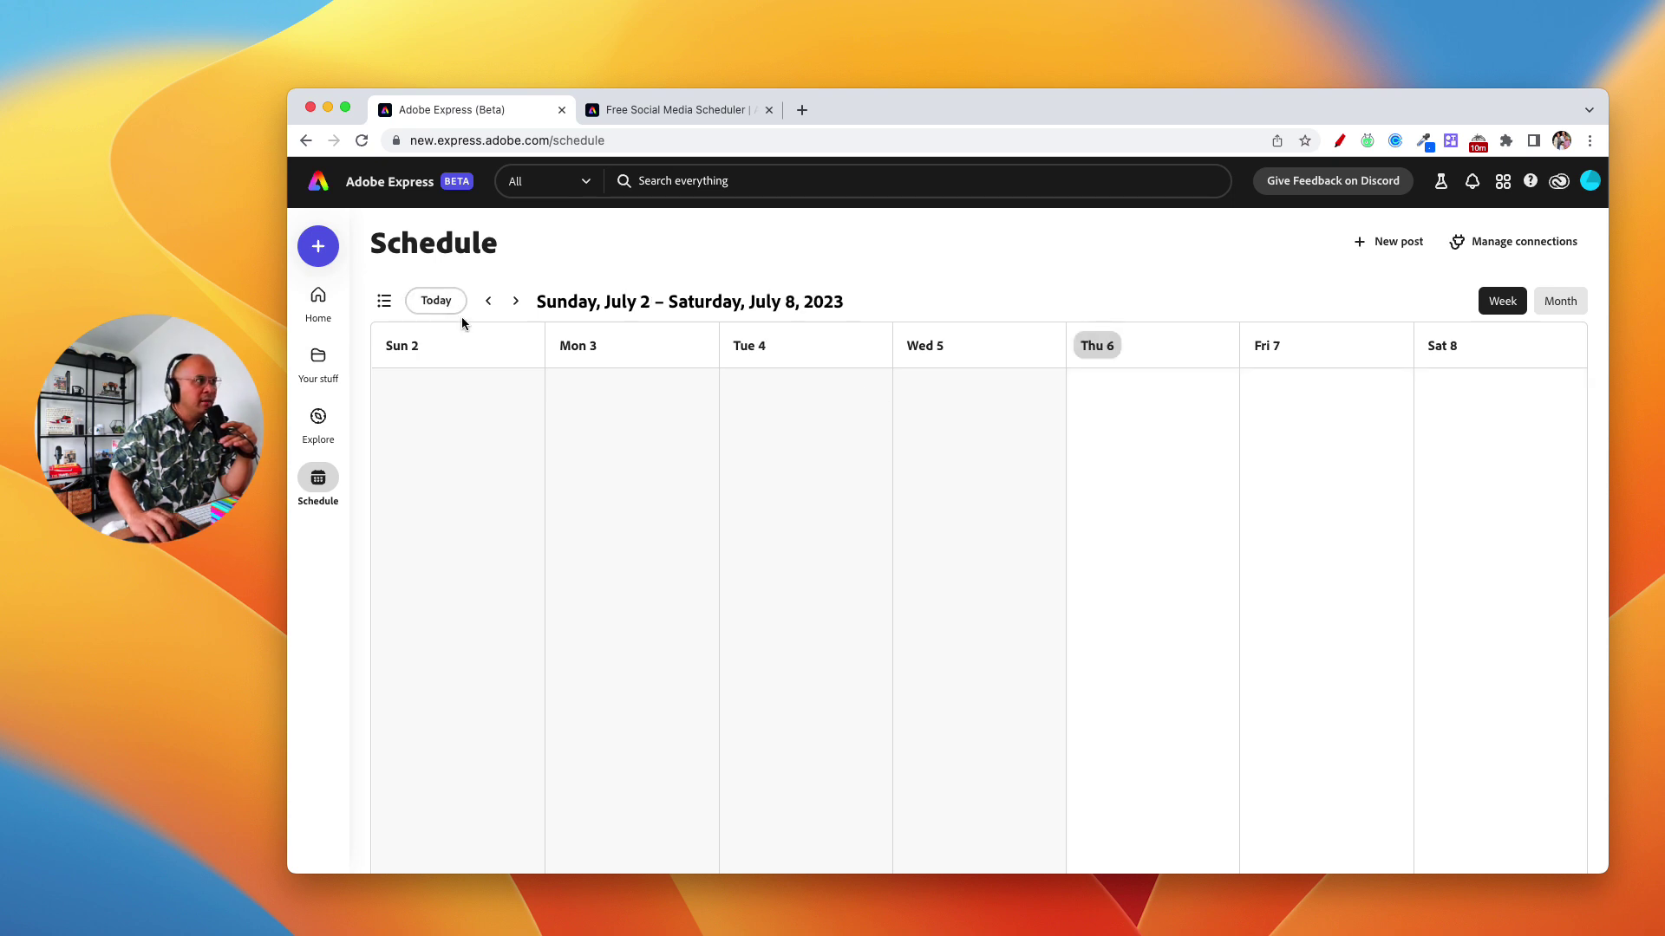
pyautogui.click(515, 301)
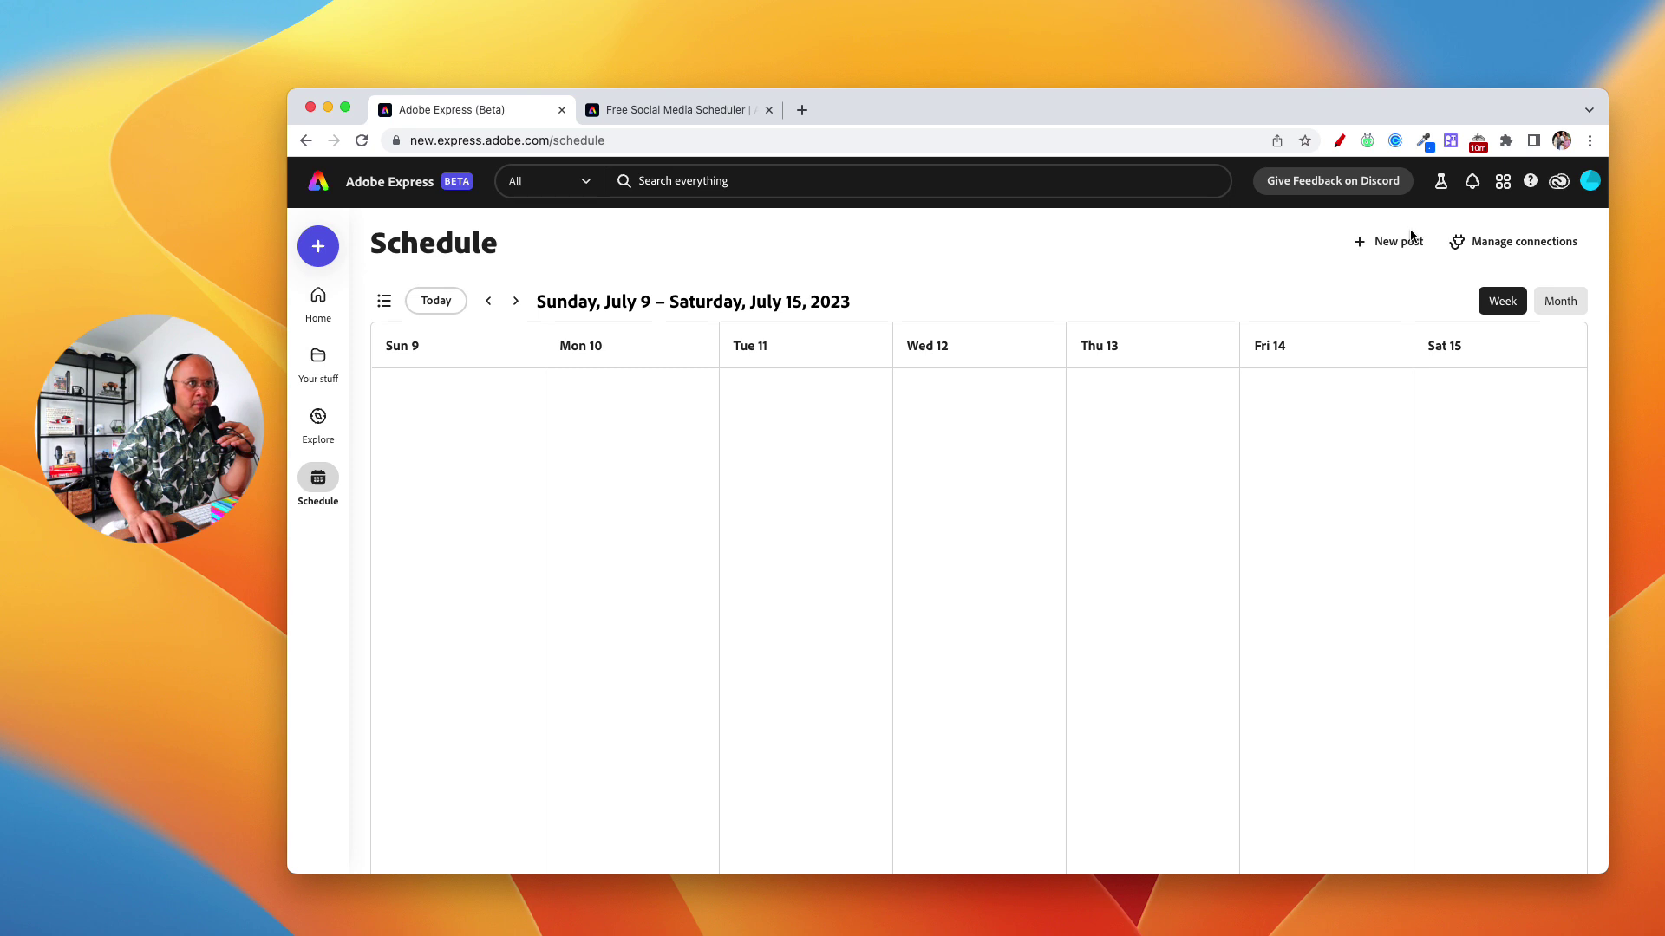
pyautogui.click(1339, 141)
pyautogui.moveTo(1498, 184)
pyautogui.mouseDown()
pyautogui.moveTo(1237, 275)
pyautogui.moveTo(1087, 244)
pyautogui.mouseUp()
pyautogui.moveTo(1412, 226)
pyautogui.mouseDown()
pyautogui.moveTo(1330, 247)
pyautogui.moveTo(1369, 263)
pyautogui.moveTo(1431, 251)
pyautogui.moveTo(1435, 229)
pyautogui.moveTo(1380, 225)
pyautogui.mouseUp()
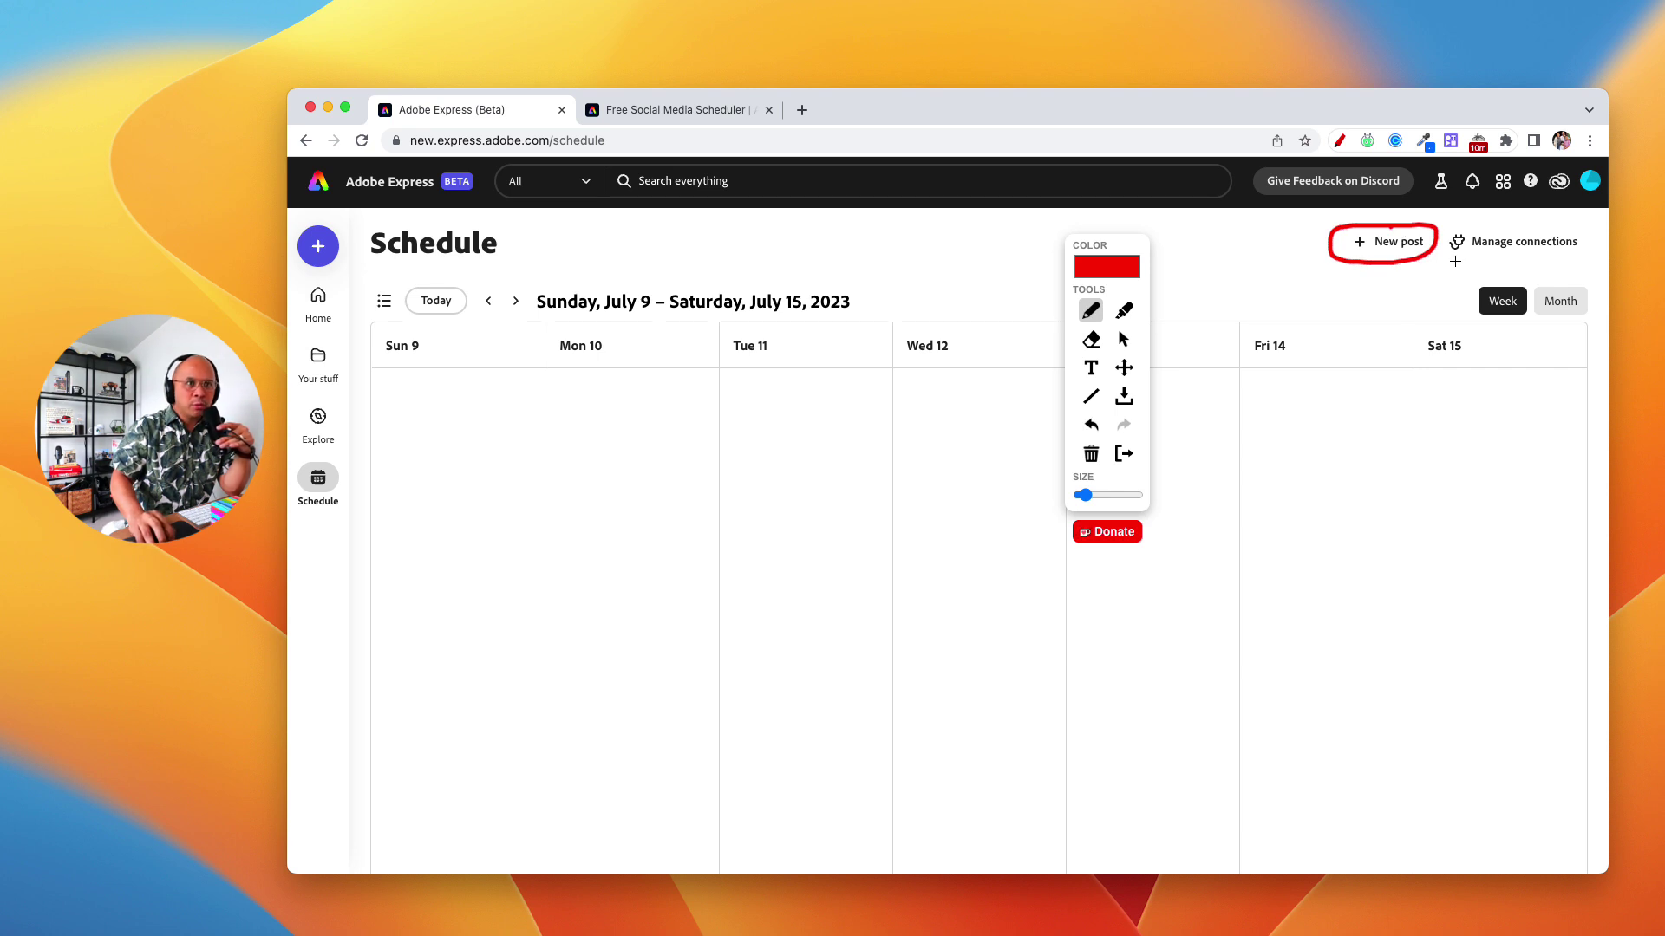
pyautogui.moveTo(1450, 258); pyautogui.dragTo(1583, 257)
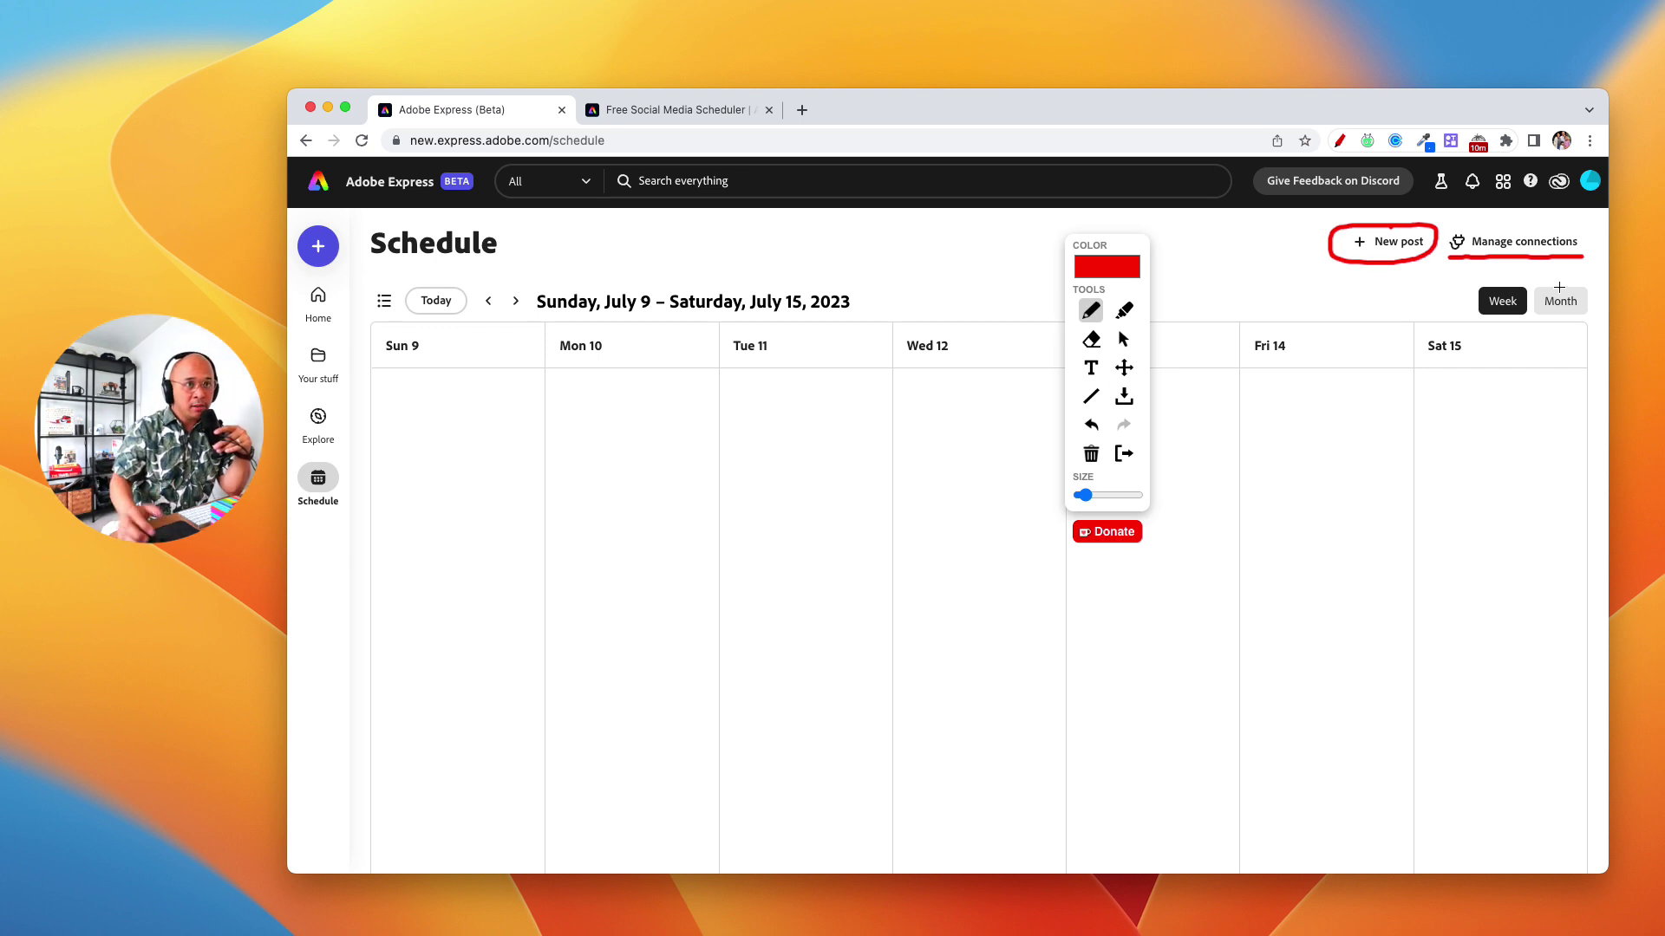
pyautogui.moveTo(1583, 257)
pyautogui.mouseDown()
pyautogui.moveTo(1587, 228)
pyautogui.moveTo(1446, 227)
pyautogui.moveTo(1444, 258)
pyautogui.moveTo(1466, 260)
pyautogui.mouseUp()
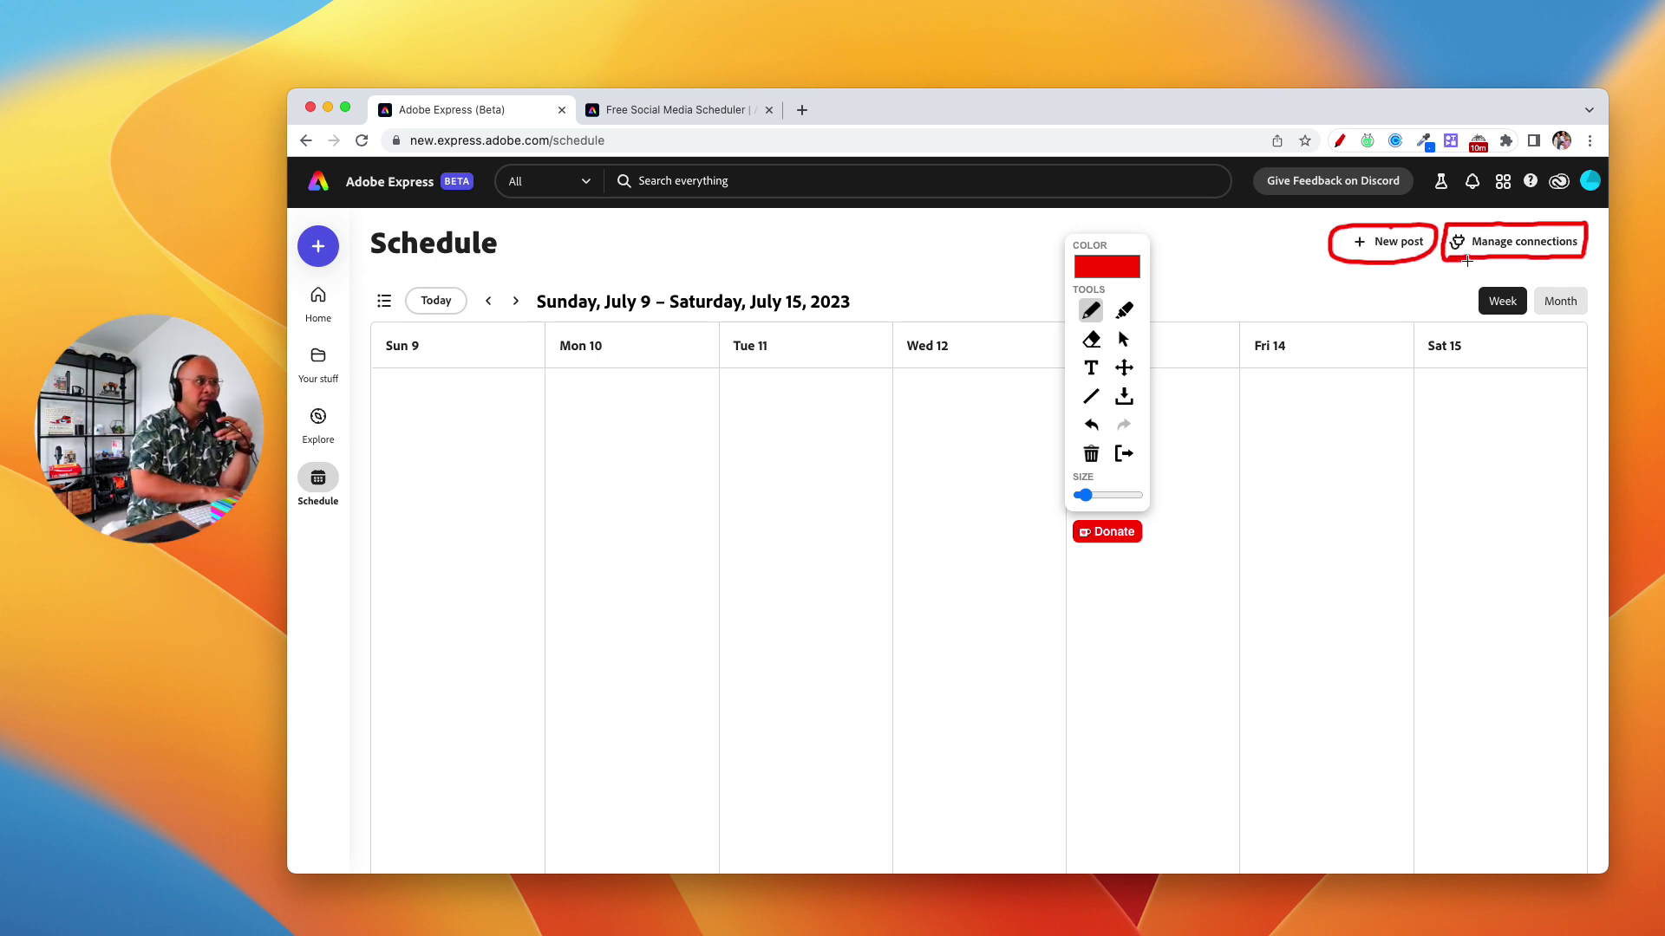
pyautogui.press('Escape')
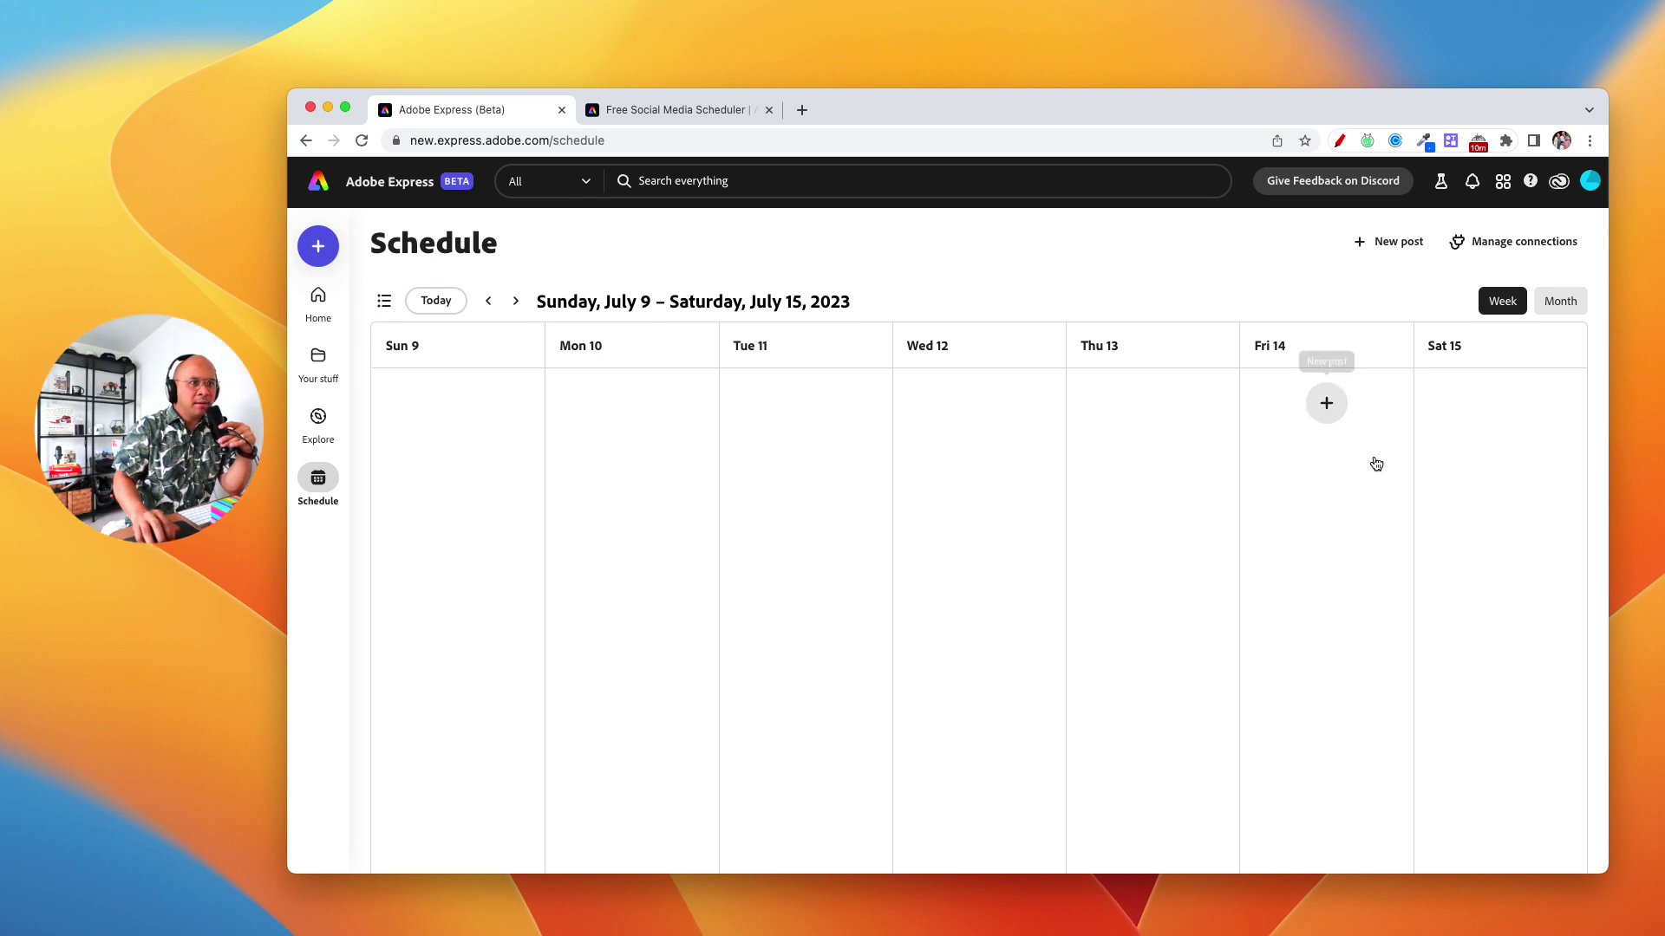
# Step: Start a new post on Friday July 14 set to Publish now in Share to social media
pyautogui.click(1328, 404)
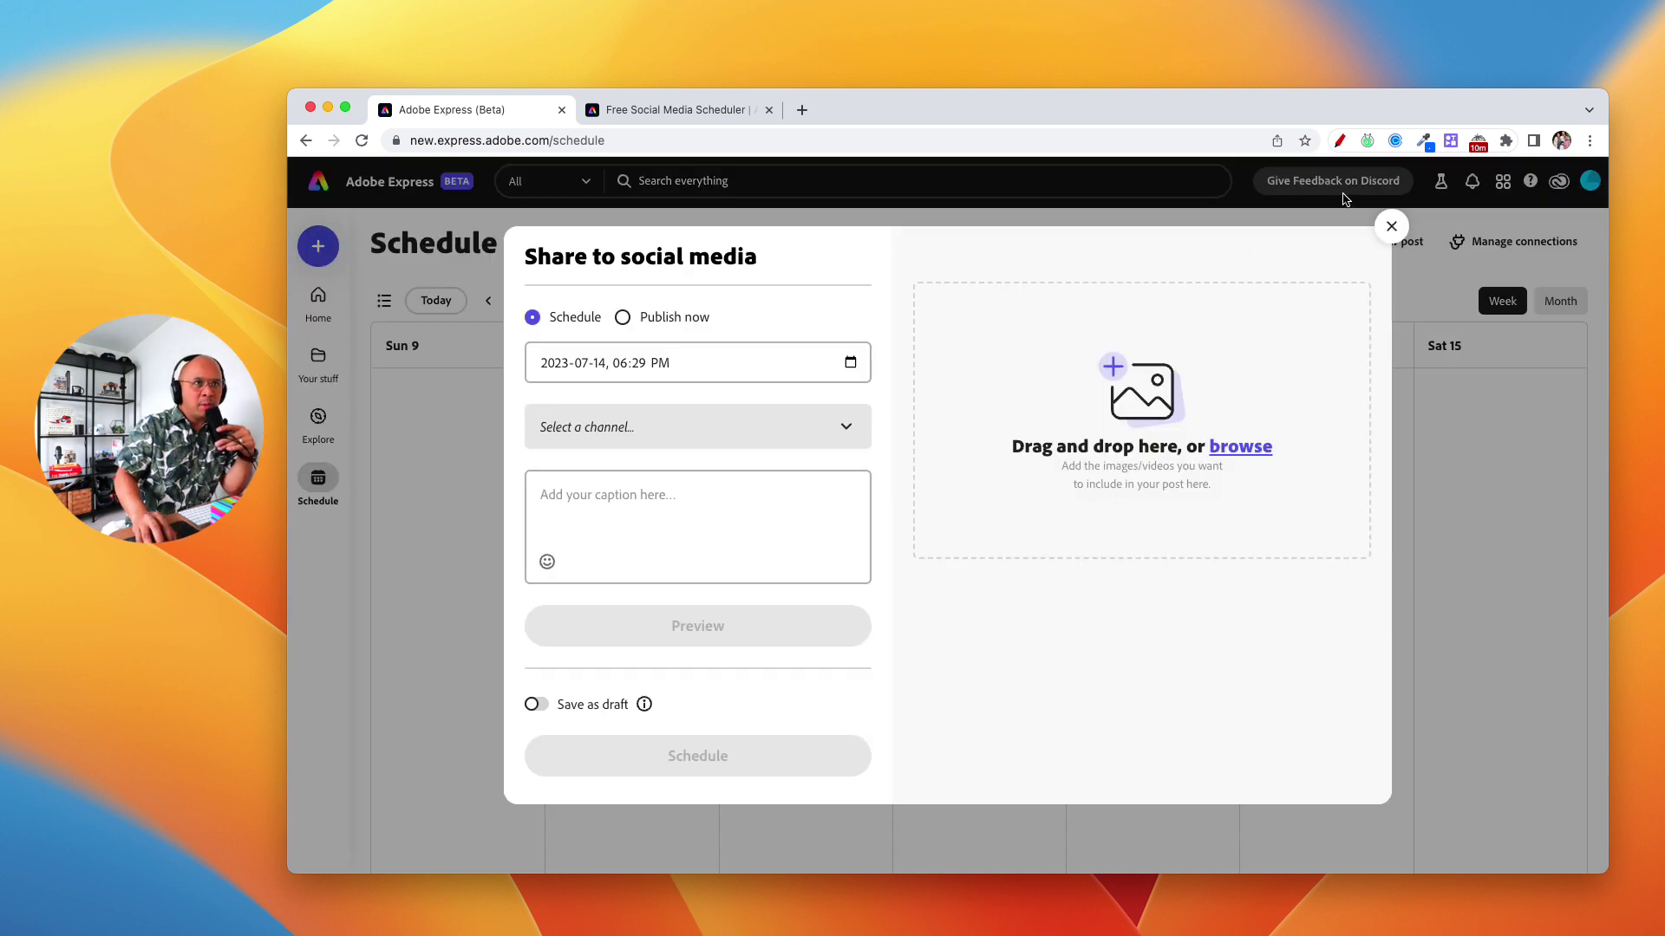
pyautogui.click(1339, 144)
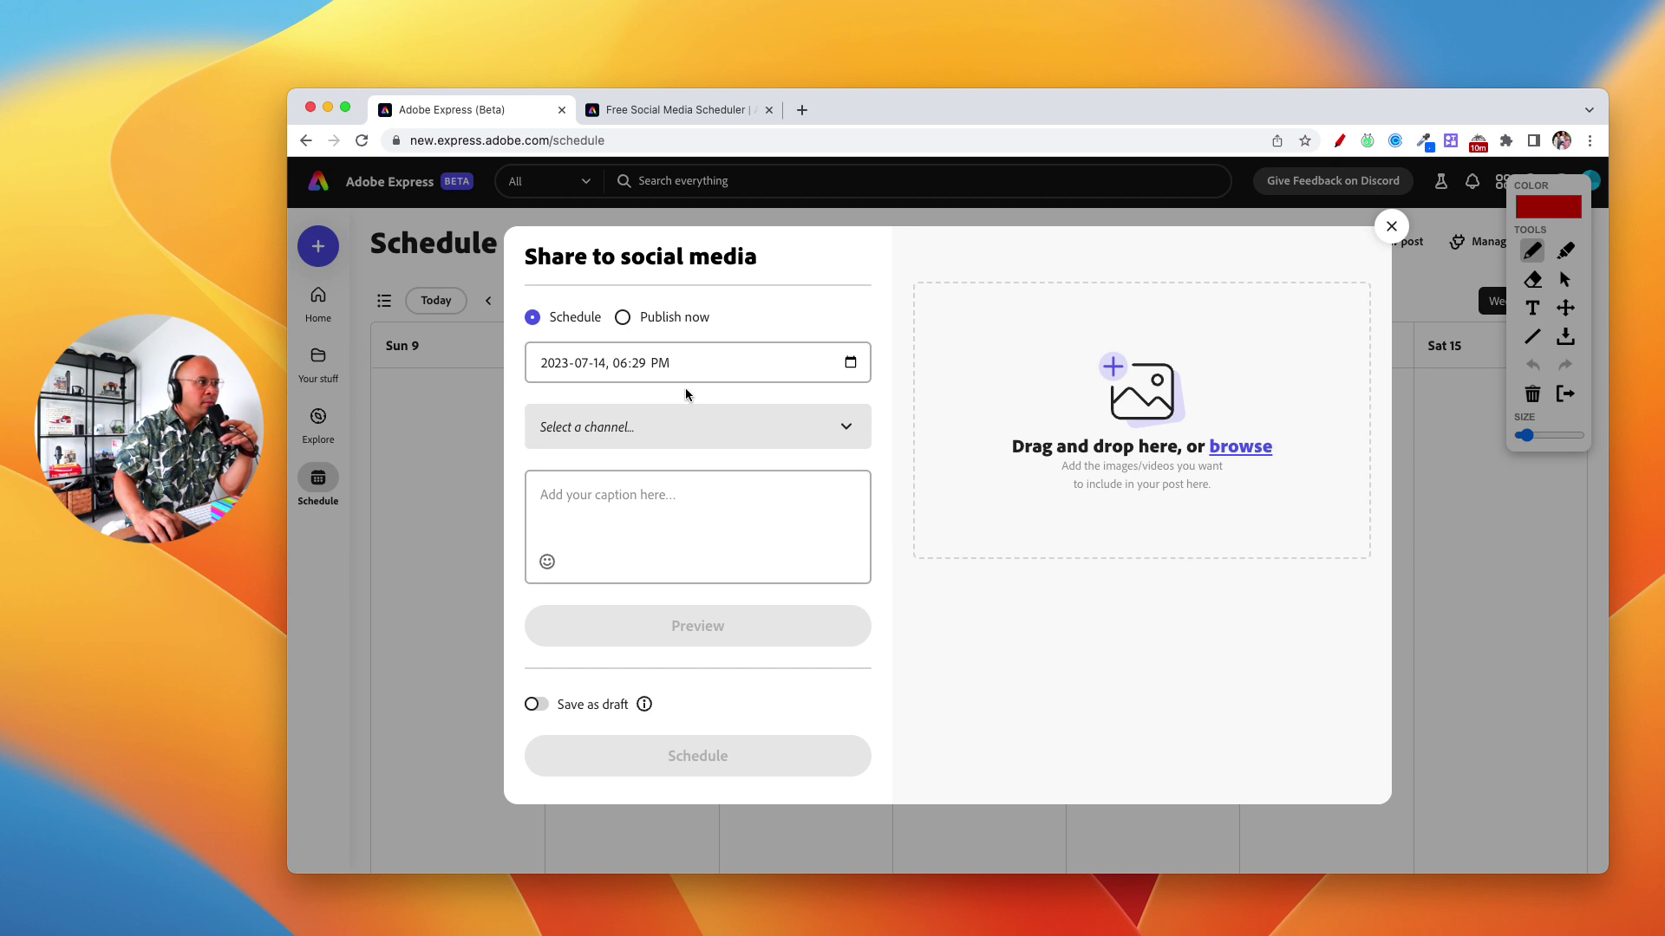
pyautogui.click(622, 318)
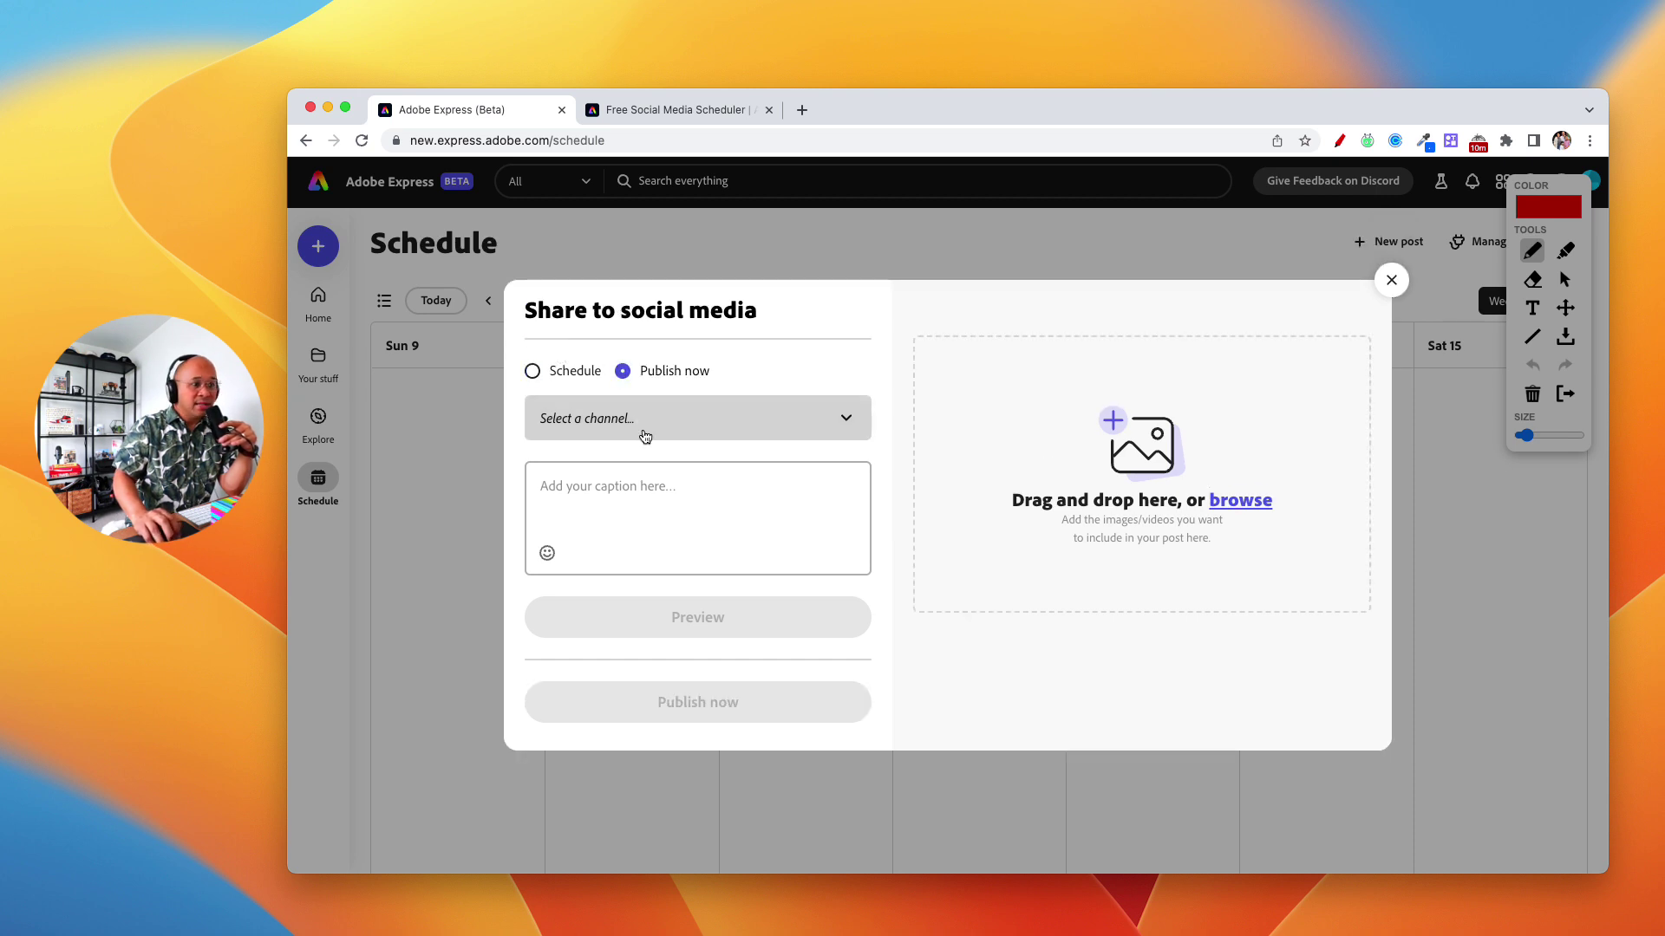
pyautogui.click(595, 424)
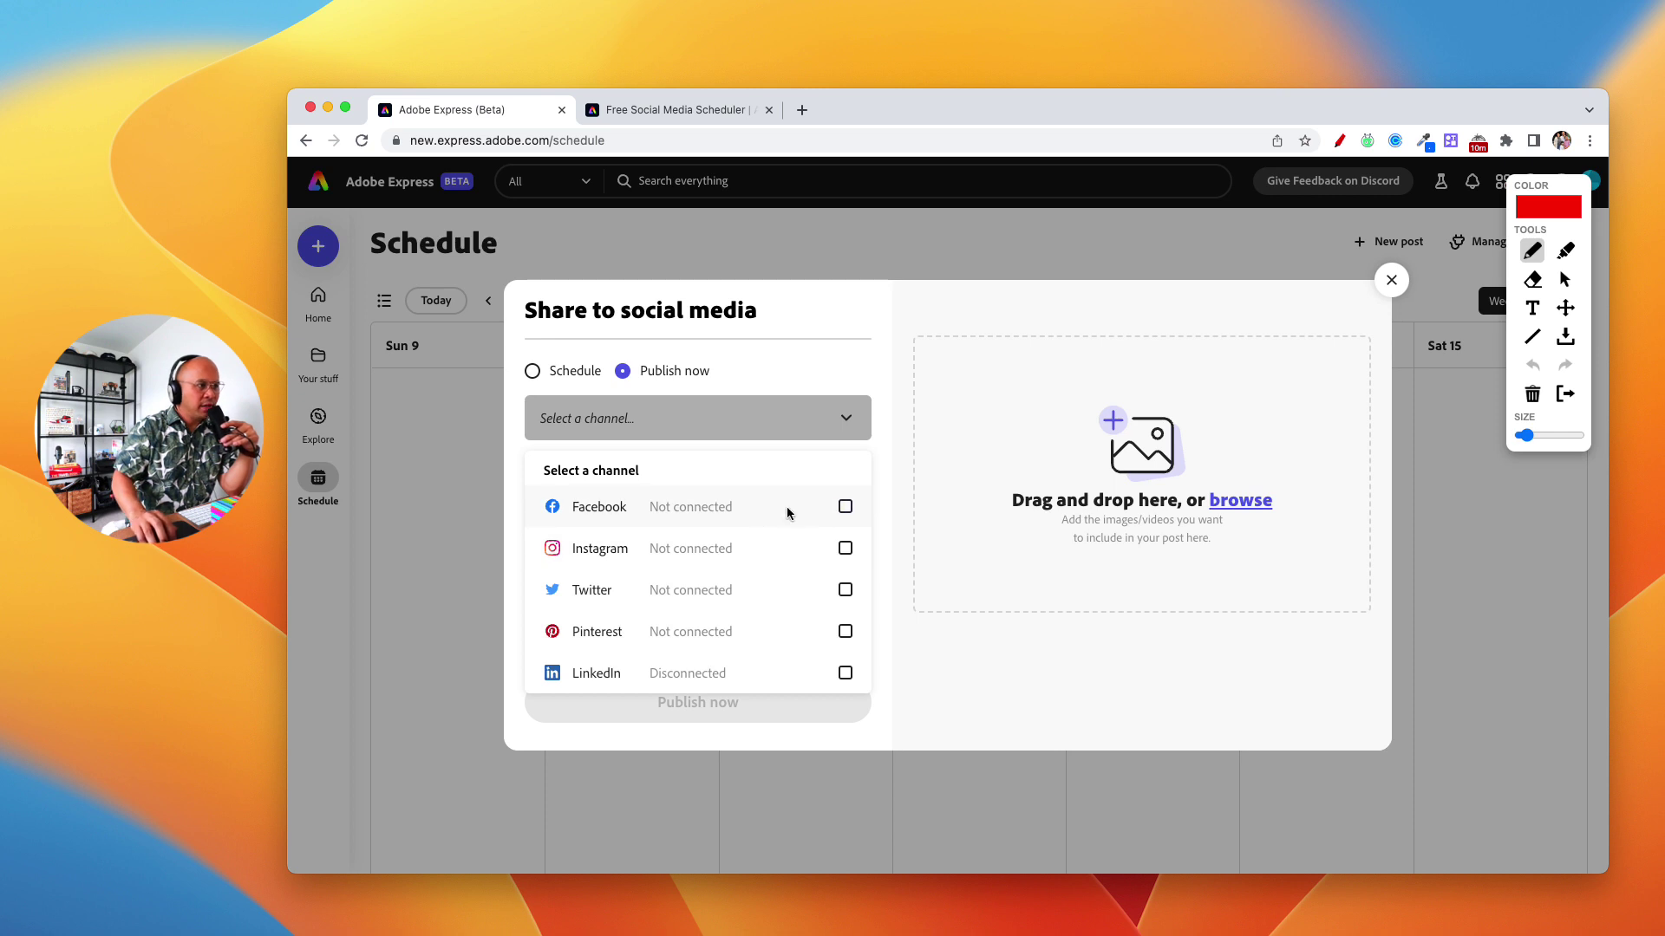
# Step: Toggle the post between Publish now and Schedule, ending on Schedule
pyautogui.click(531, 373)
pyautogui.click(531, 373)
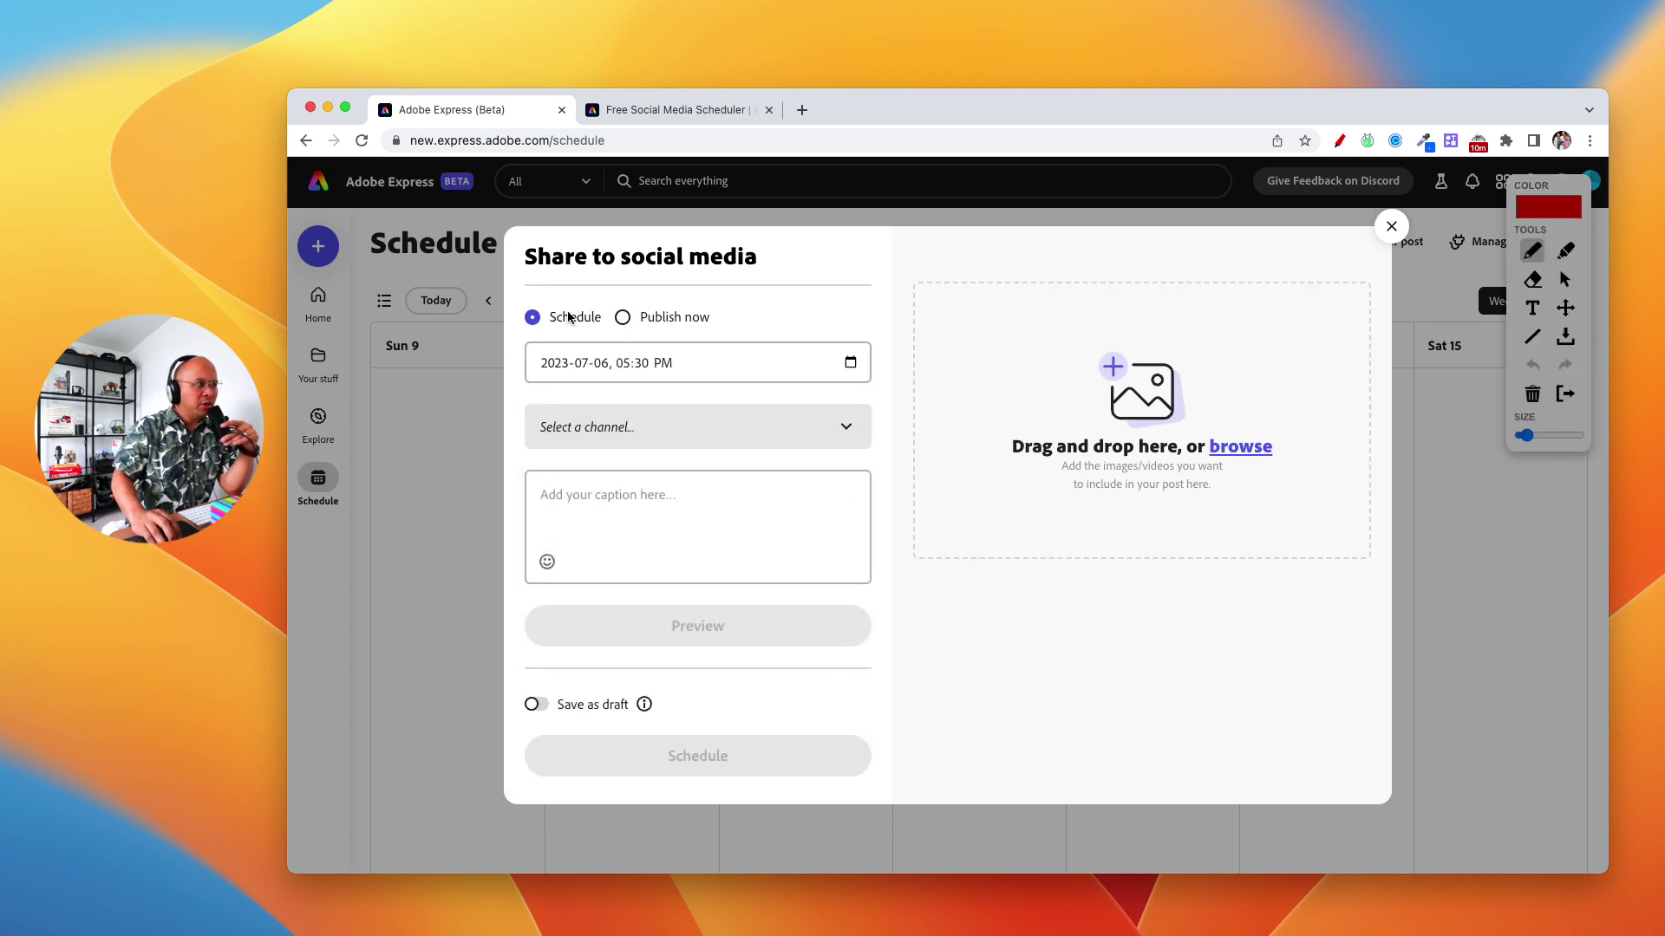
pyautogui.click(623, 318)
pyautogui.click(532, 374)
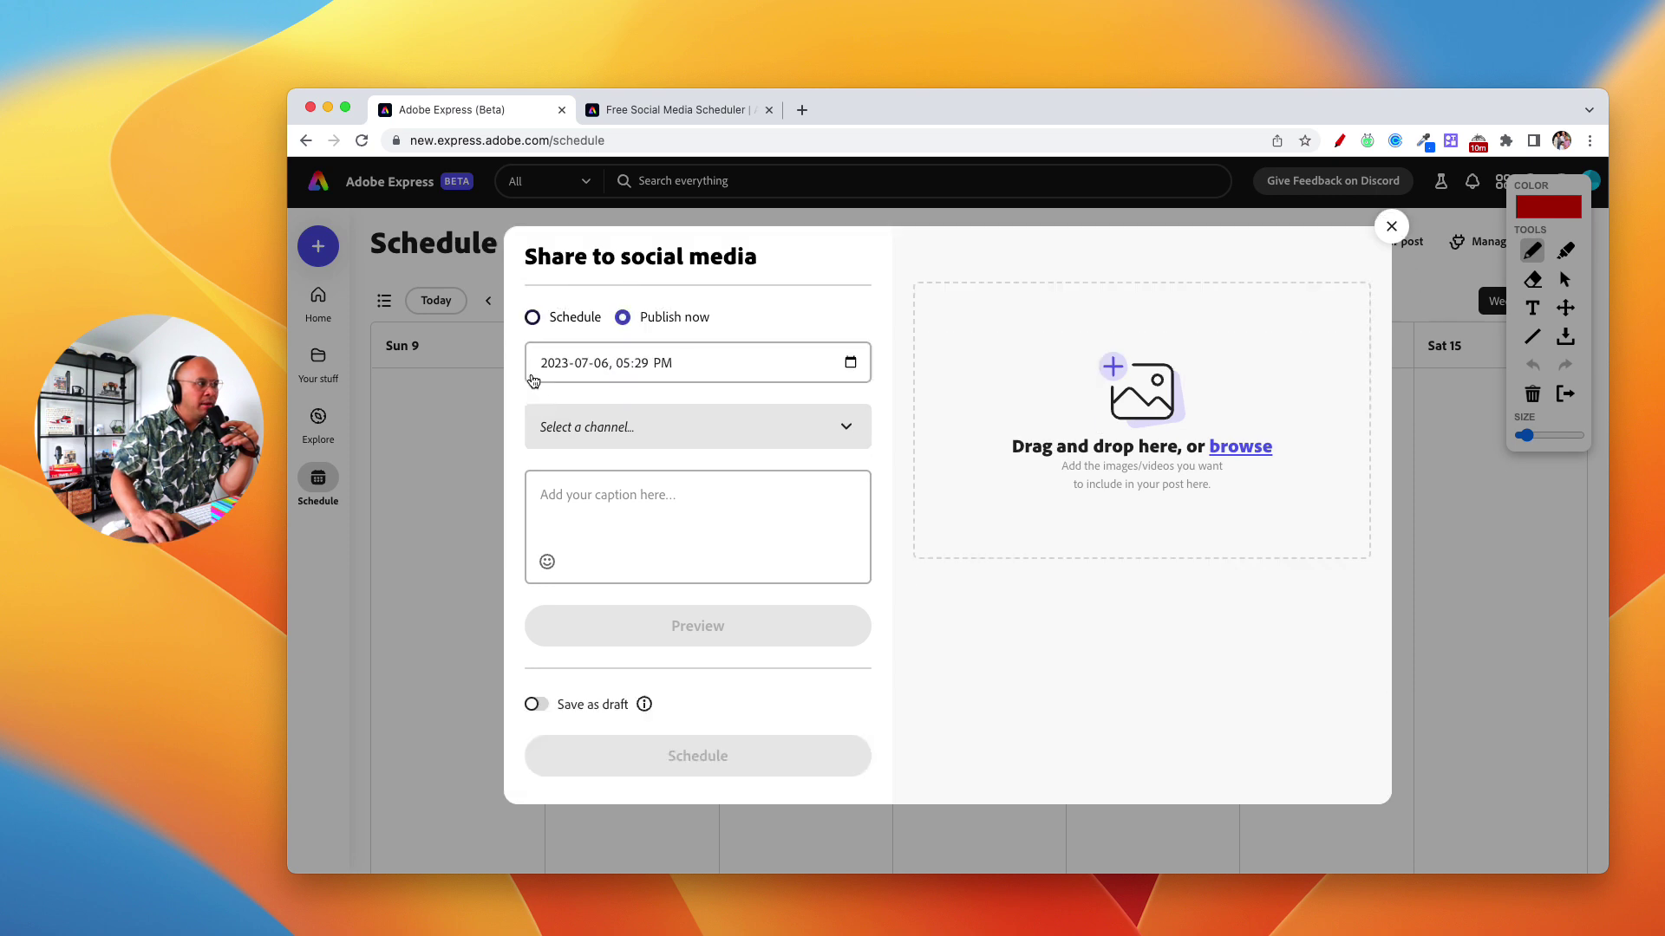
# Step: Try ticking and unticking the Facebook, Instagram, Twitter, Pinterest and LinkedIn channels
pyautogui.click(586, 438)
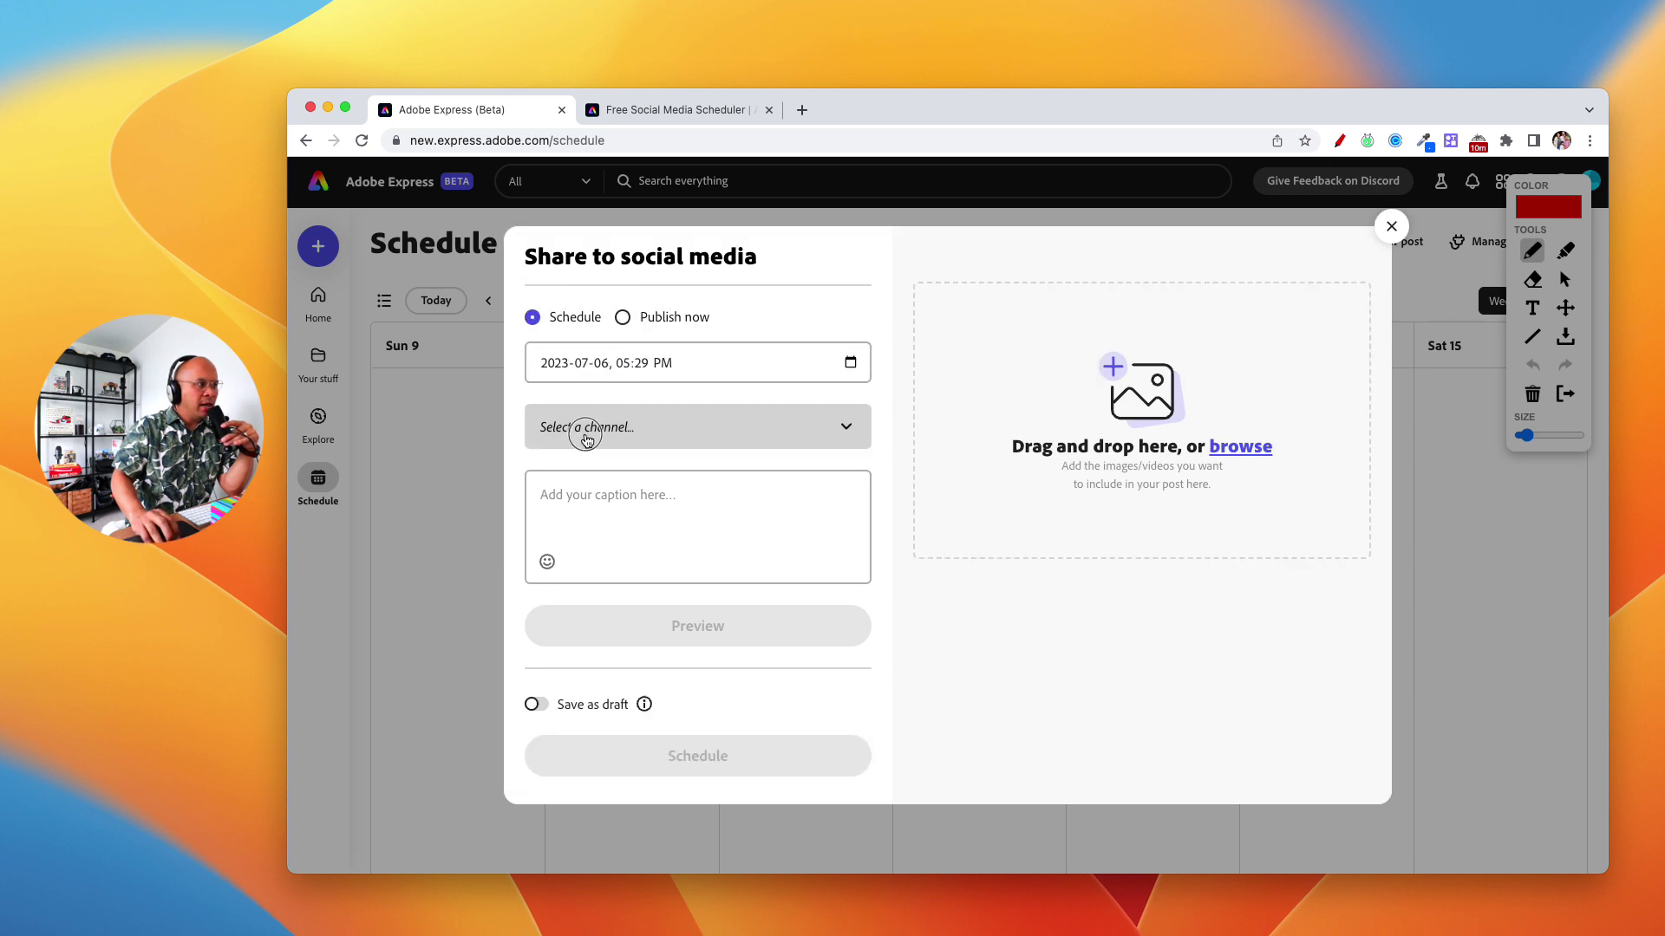
pyautogui.click(845, 515)
pyautogui.click(846, 556)
pyautogui.click(845, 598)
pyautogui.click(845, 515)
pyautogui.click(845, 556)
pyautogui.click(846, 598)
pyautogui.click(846, 556)
pyautogui.click(845, 515)
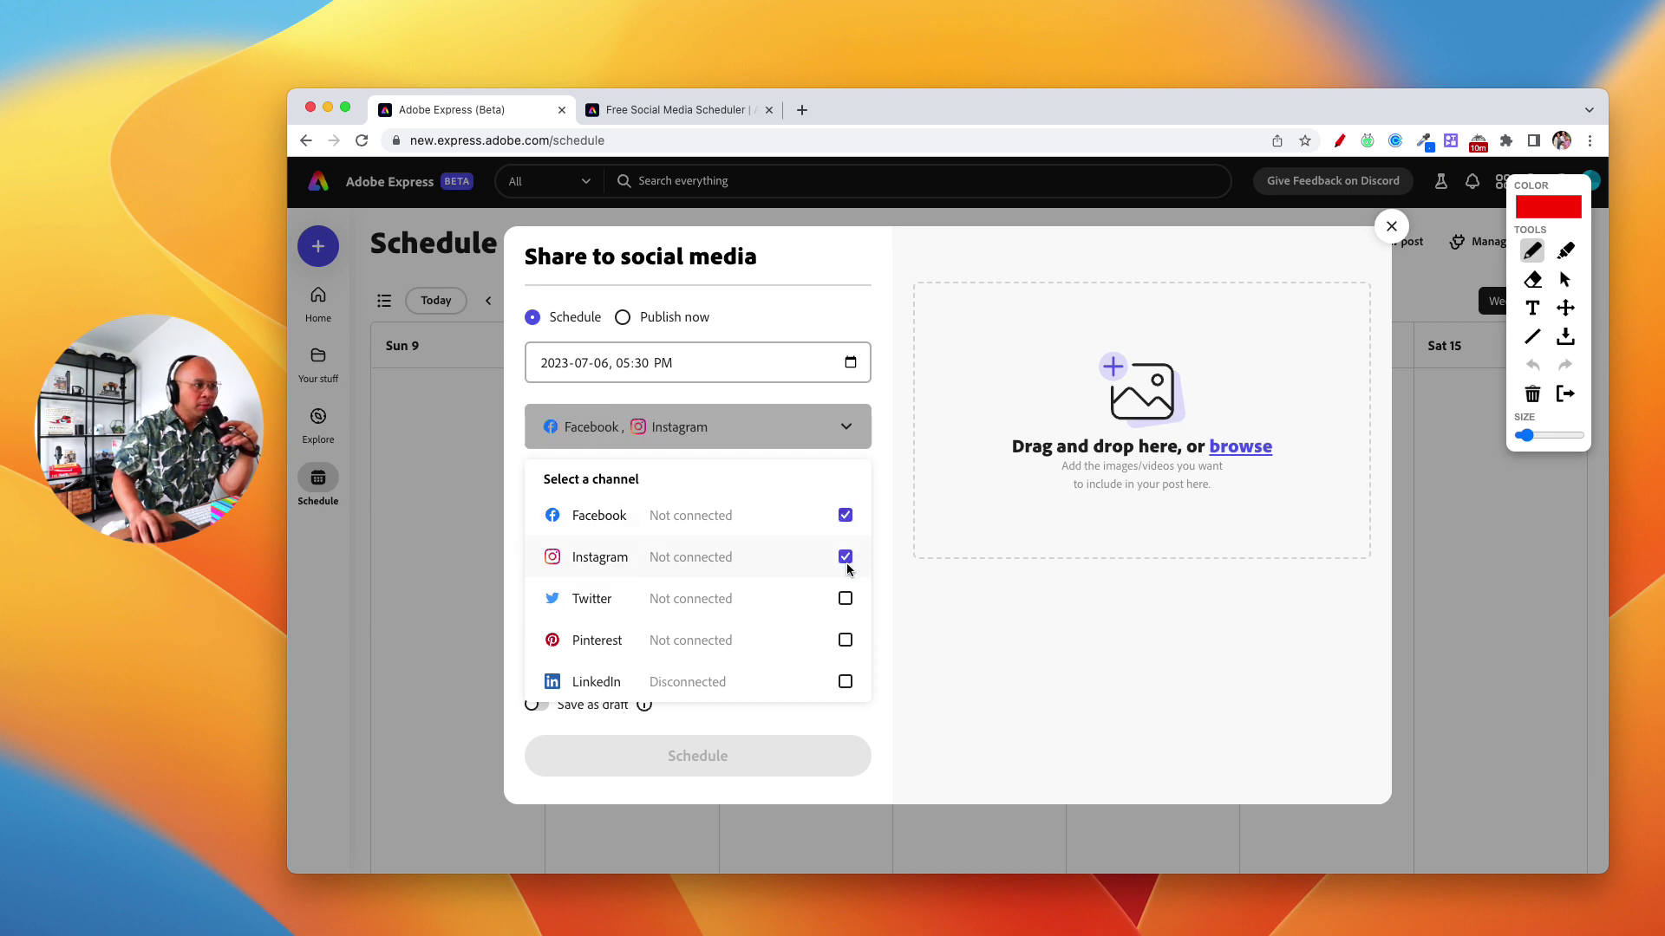
pyautogui.click(845, 599)
pyautogui.click(846, 640)
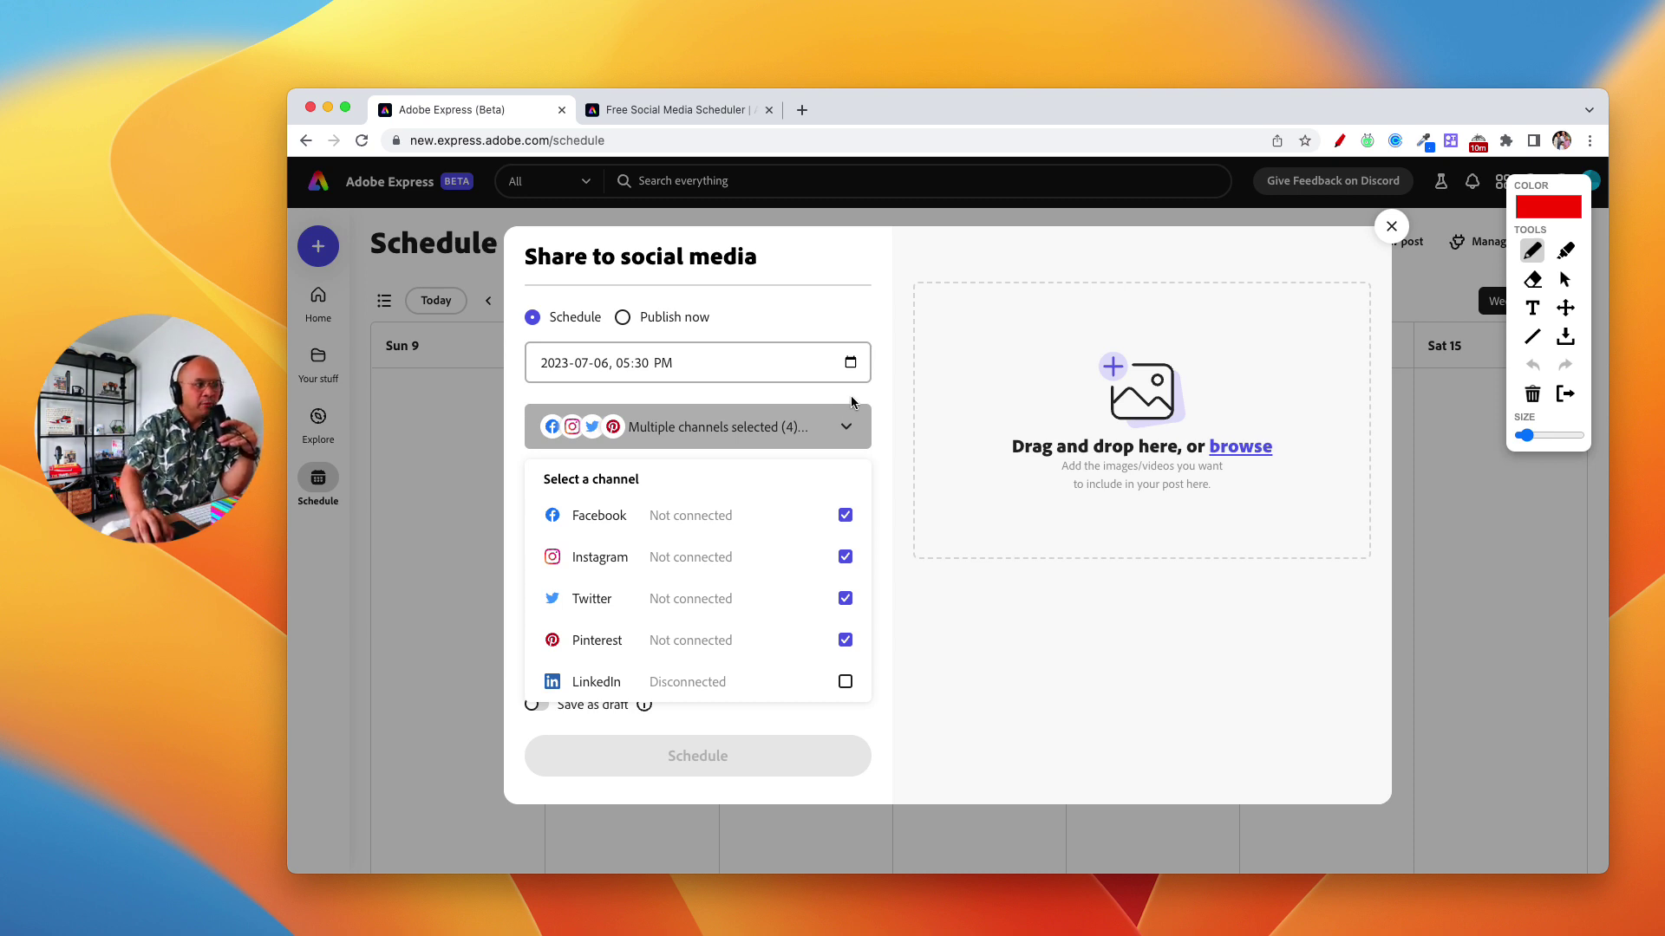
pyautogui.click(844, 642)
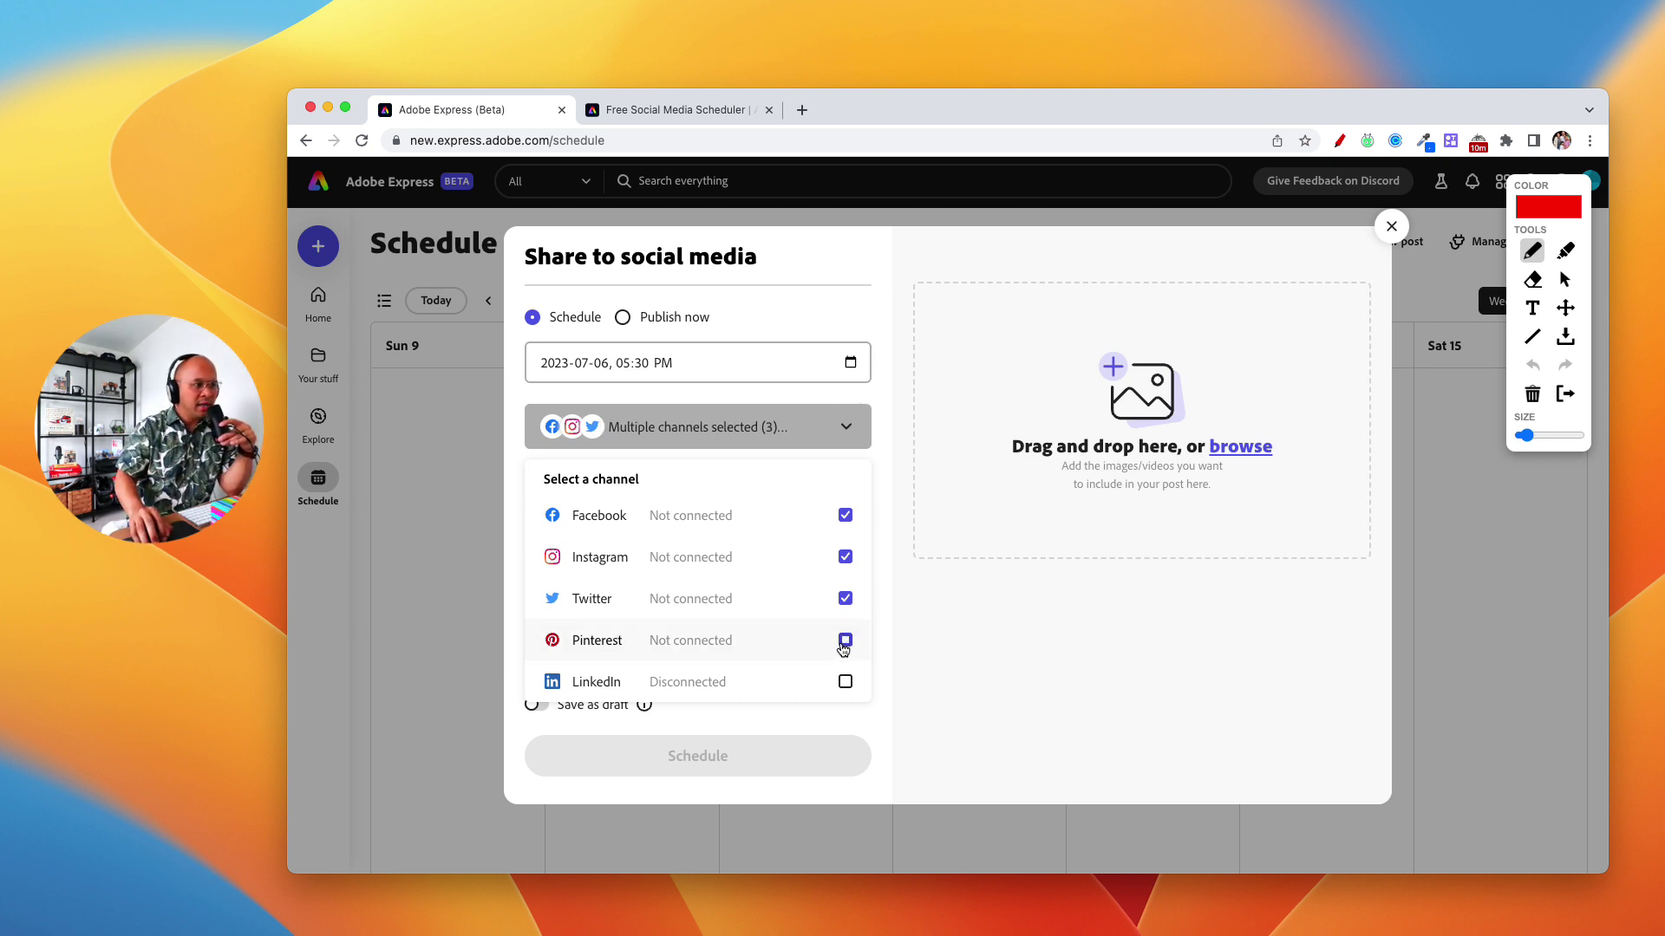
pyautogui.click(845, 683)
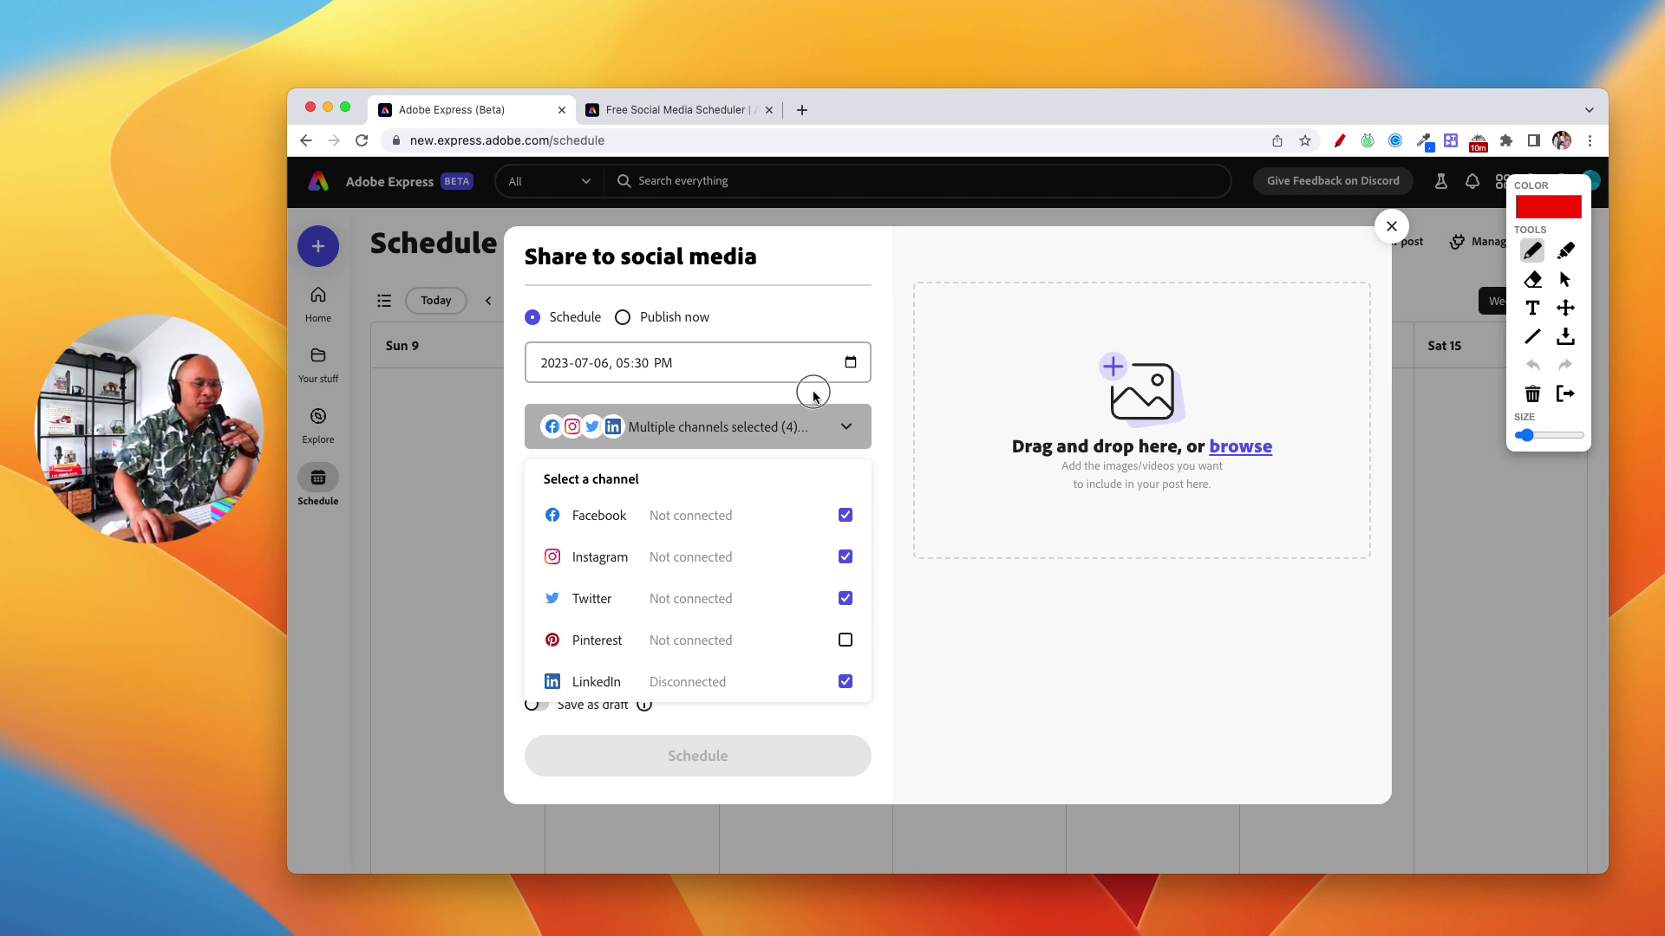
# Step: Close the channel list, leaving the post scheduled for 2023-07-12, 06:31 PM
pyautogui.click(813, 392)
pyautogui.scroll(-2, 759, 469)
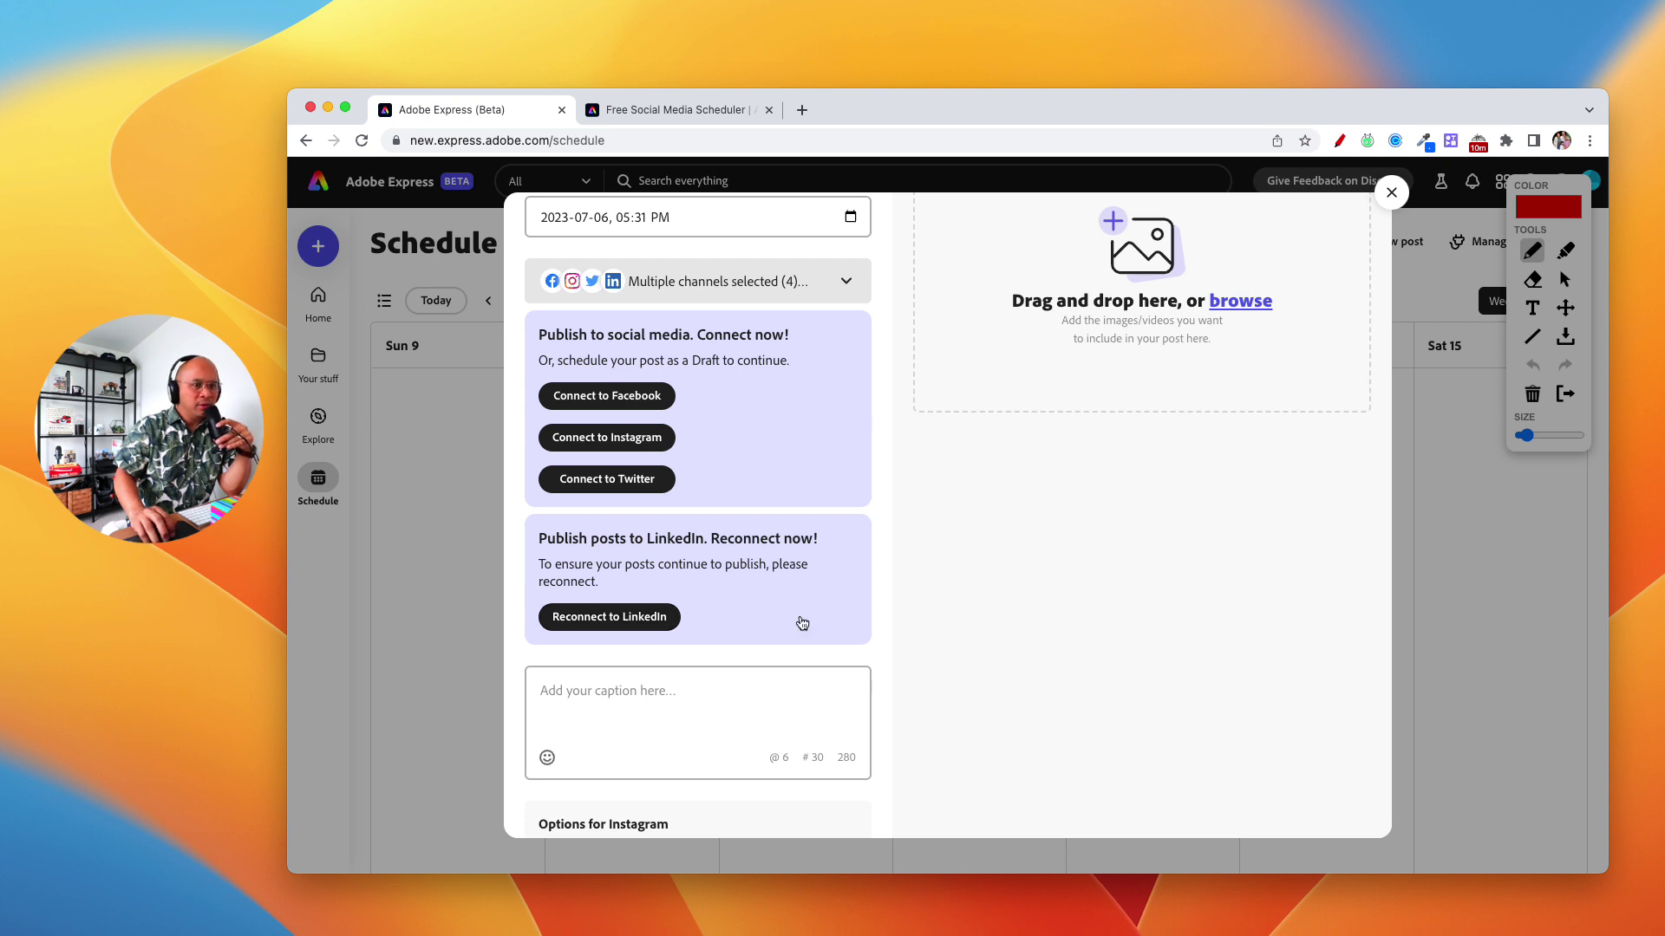
pyautogui.click(1625, 535)
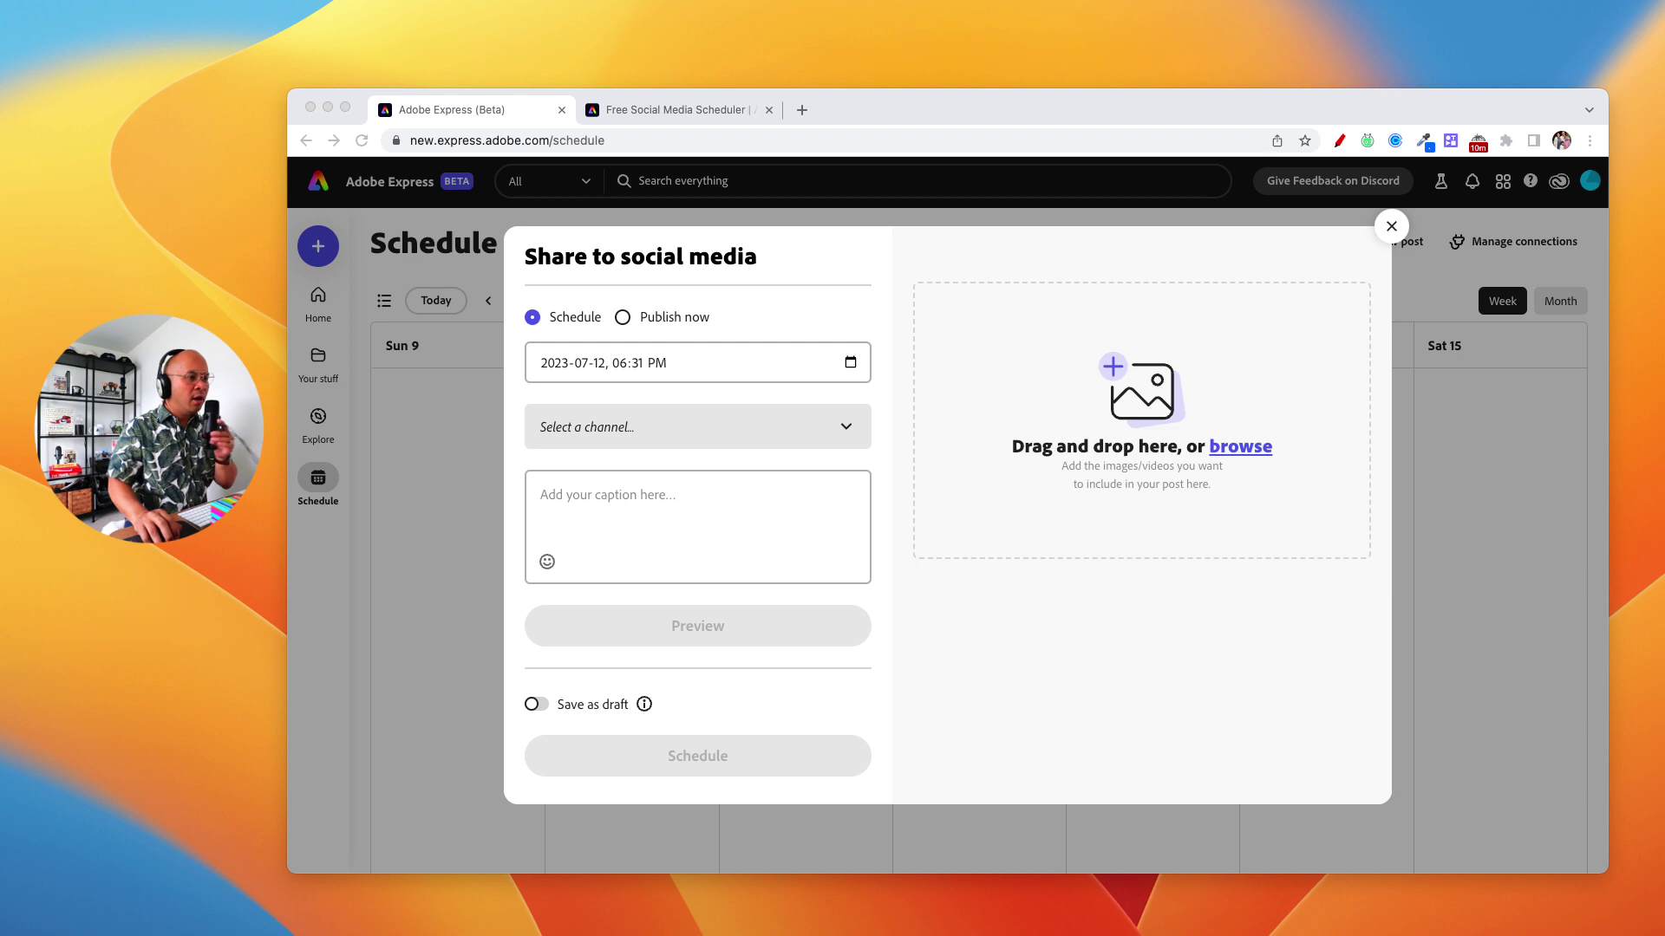
# Step: Tick Instagram and LinkedIn in the channel dropdown and close the list
pyautogui.click(836, 389)
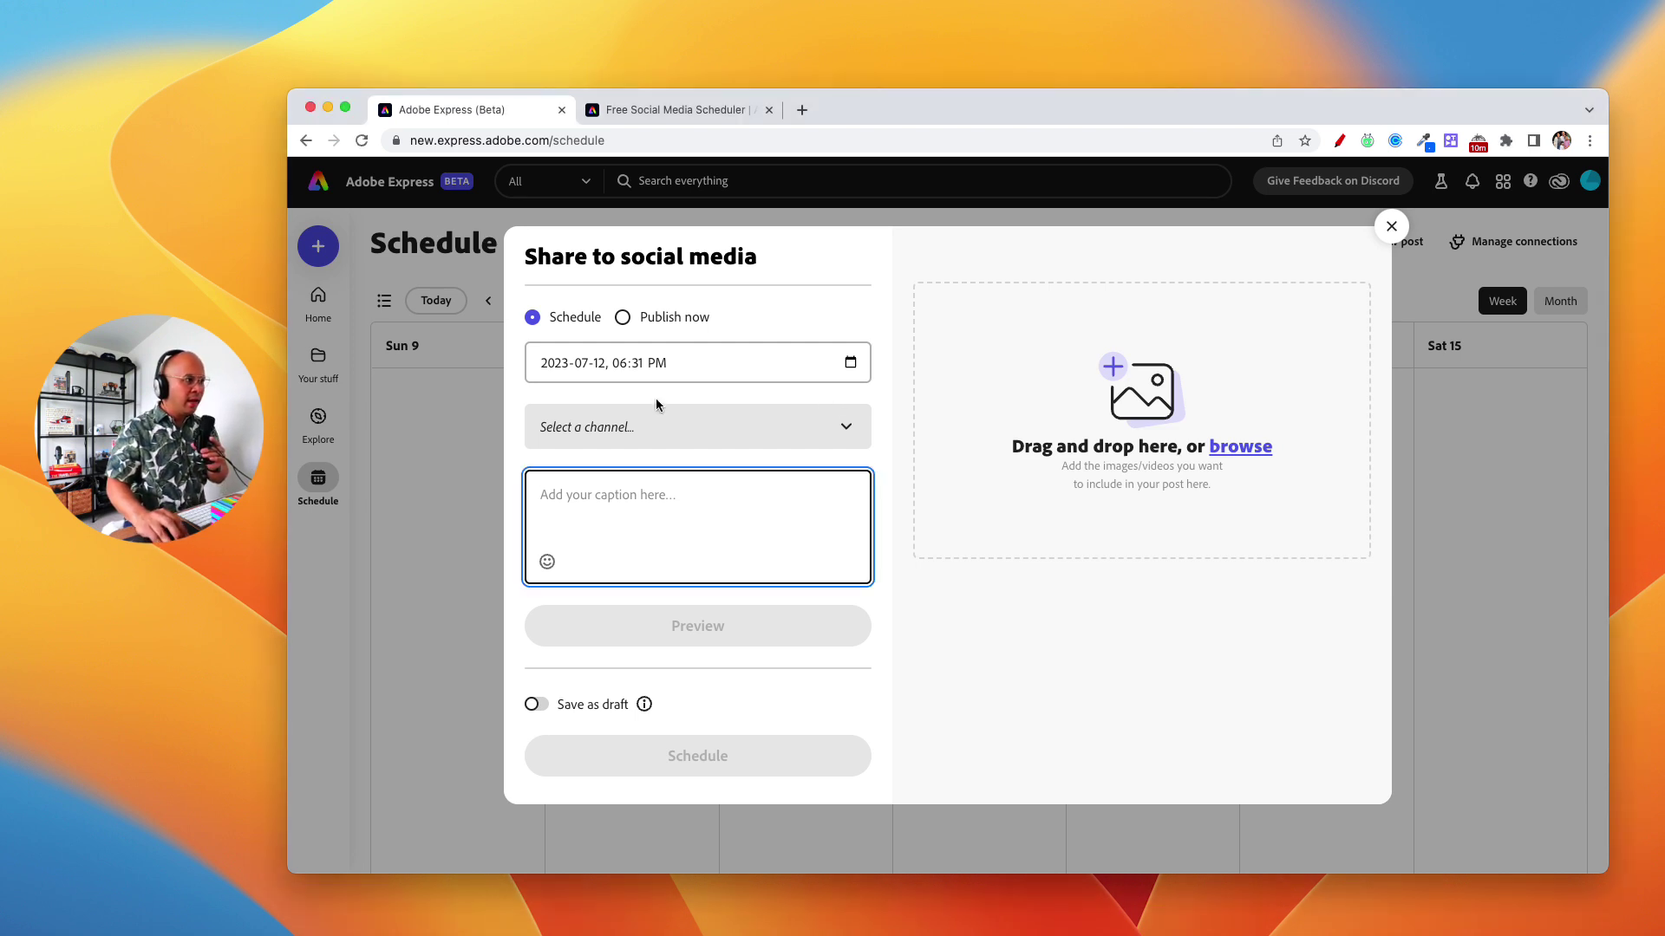
pyautogui.click(664, 422)
pyautogui.click(844, 559)
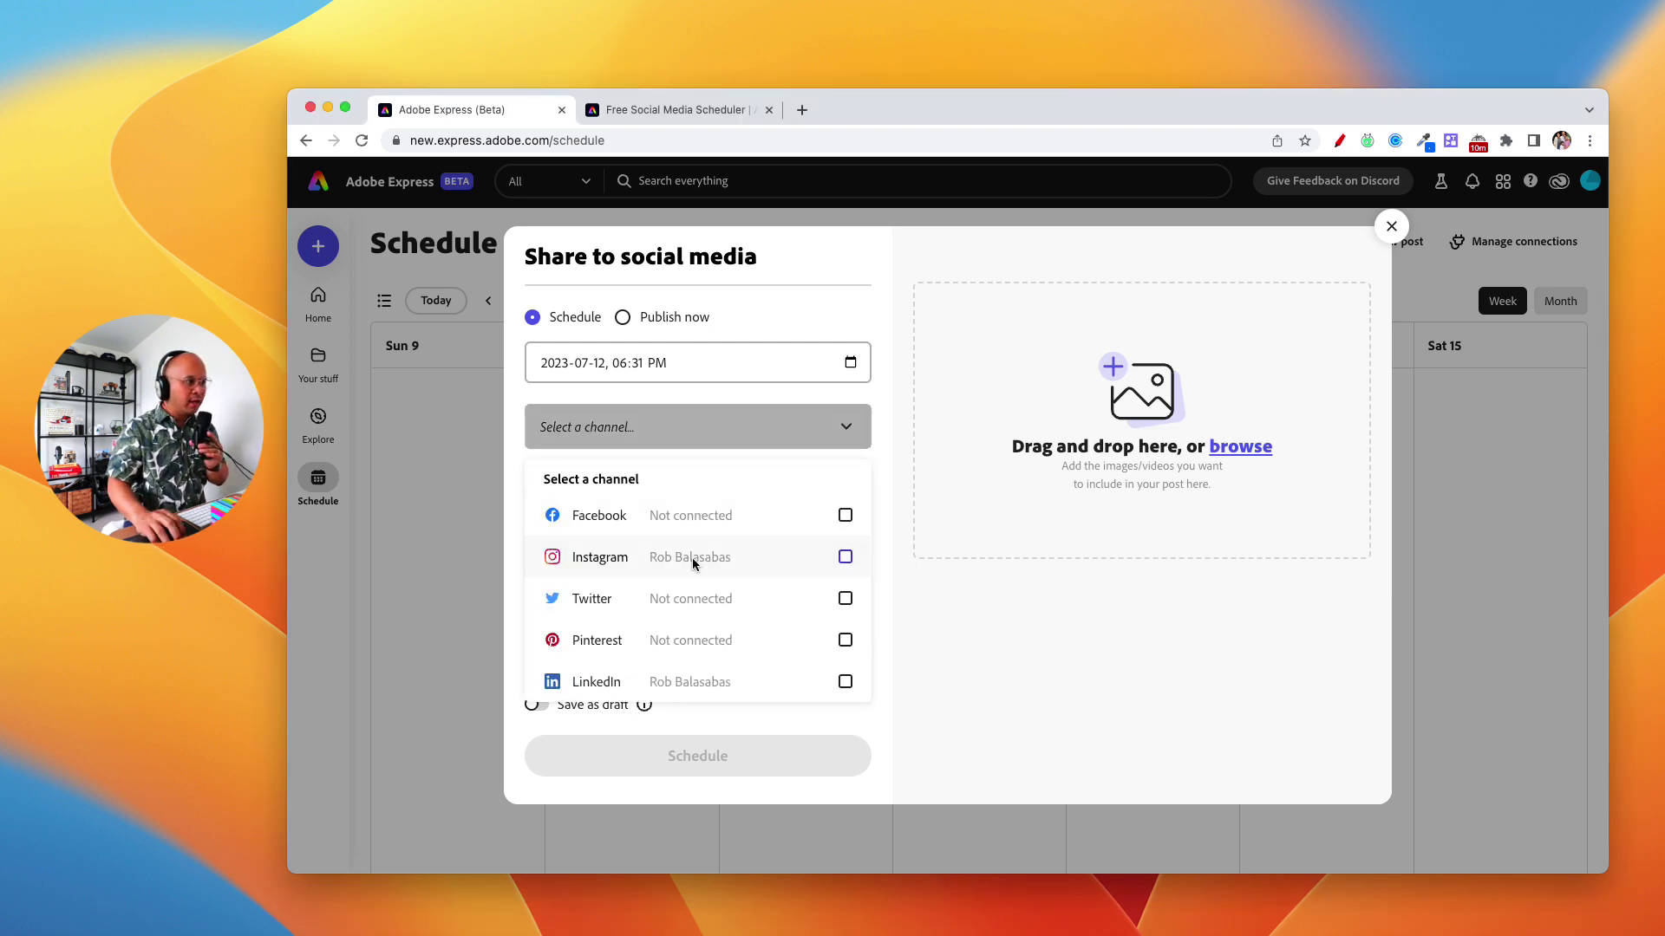
pyautogui.click(844, 681)
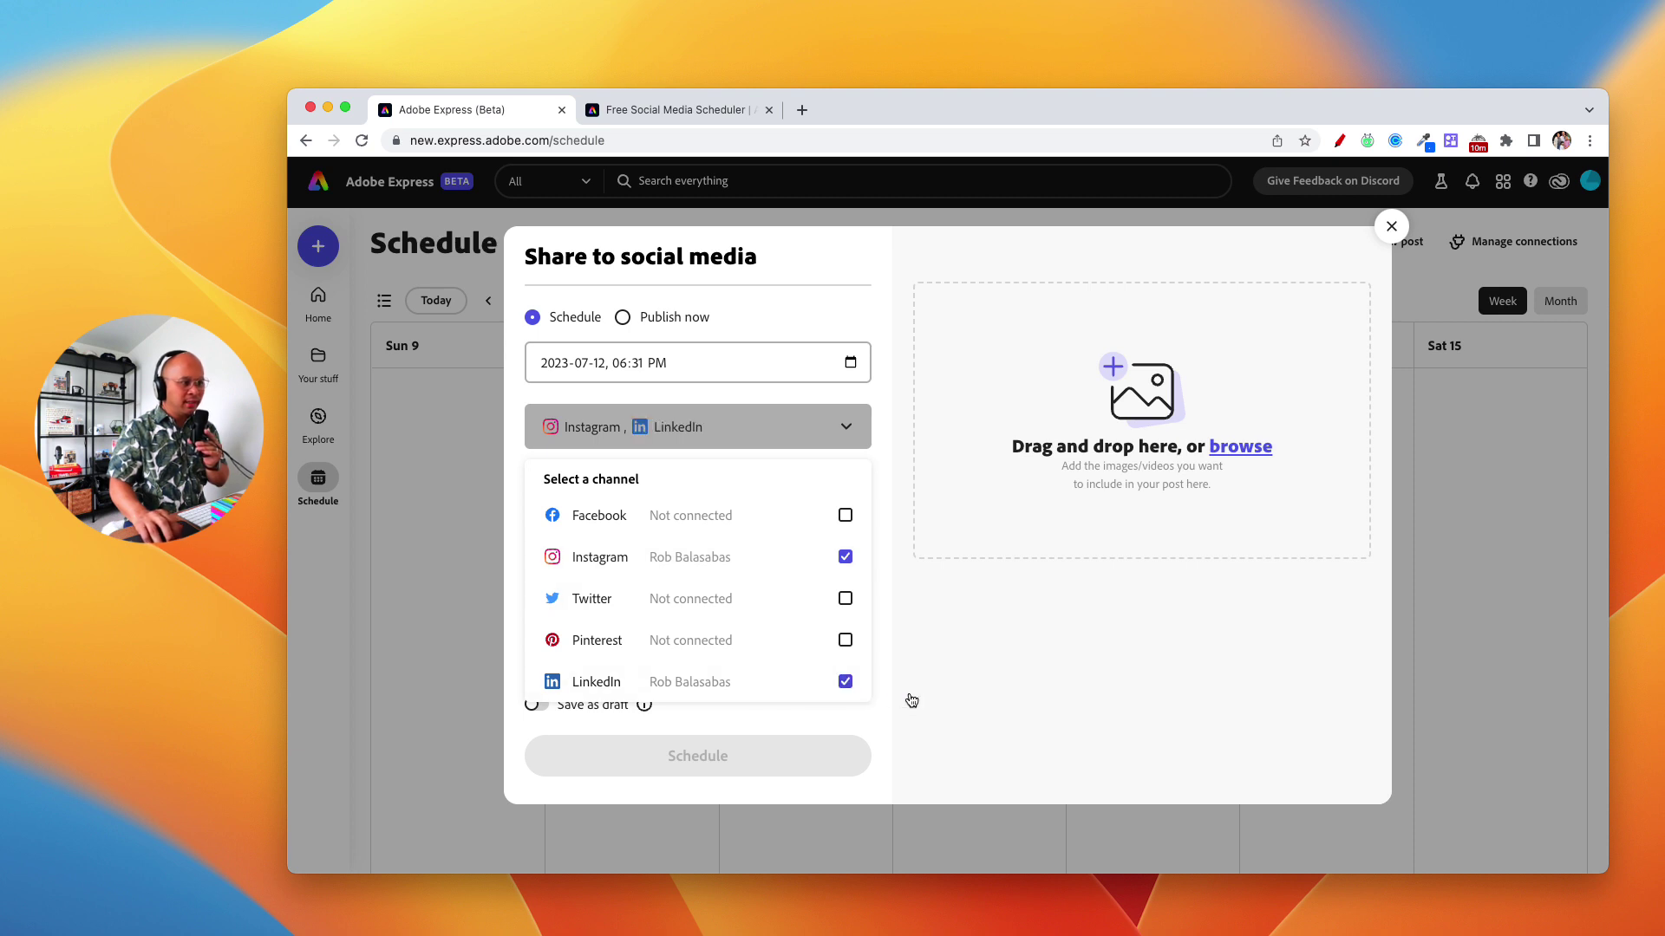
pyautogui.click(935, 650)
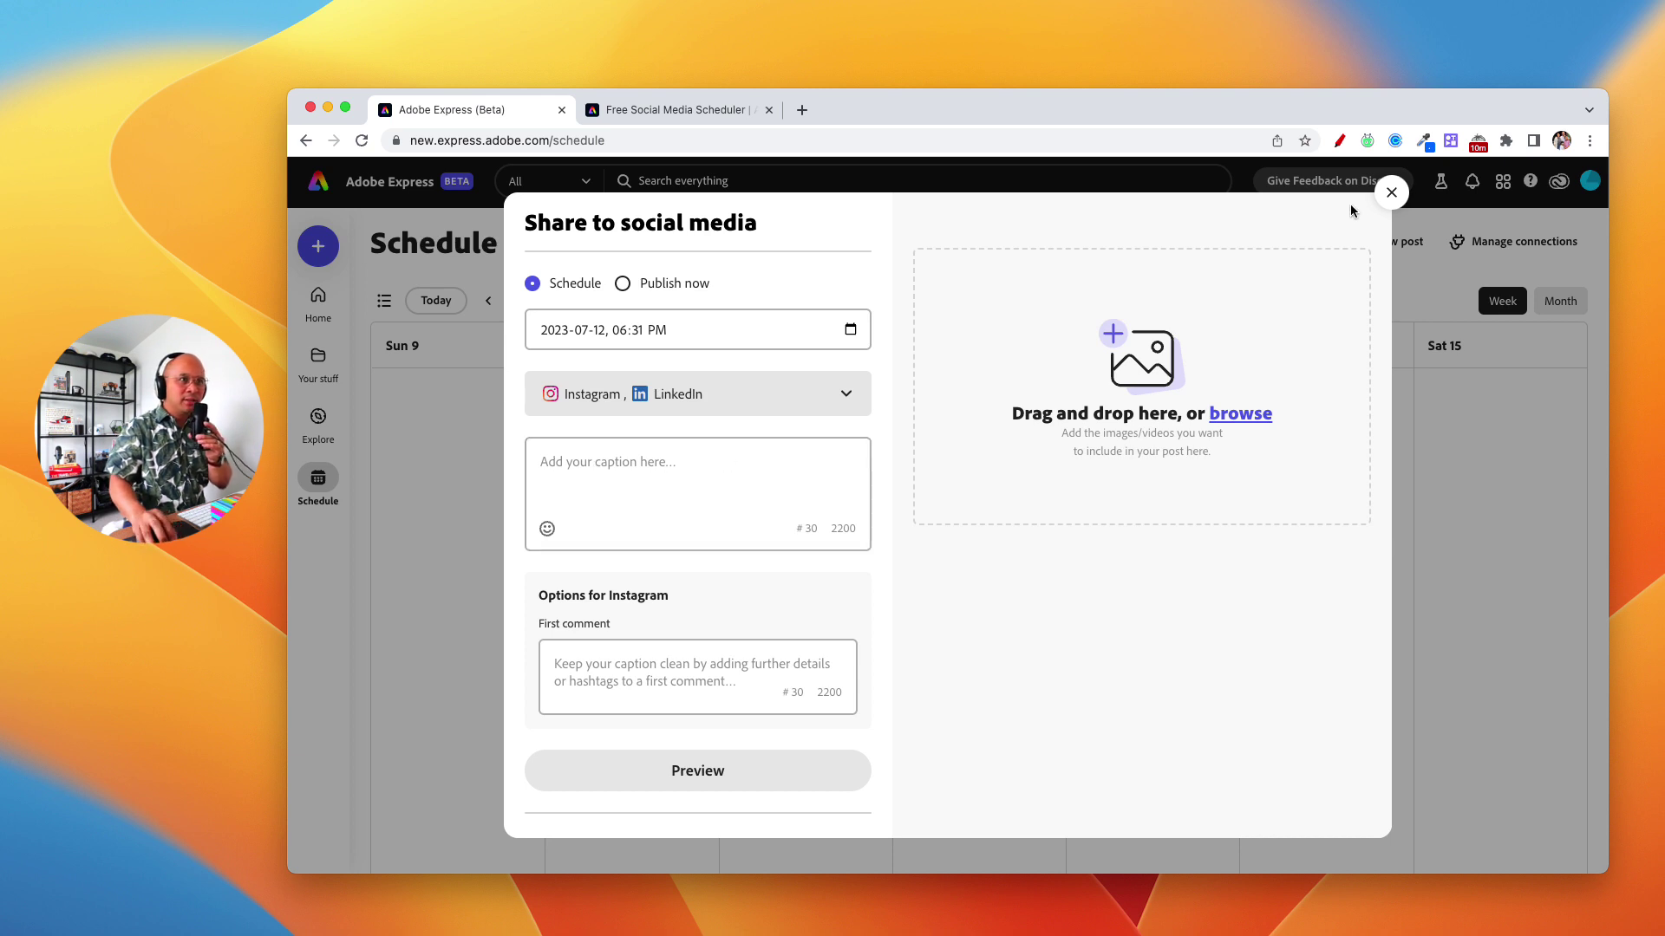
# Step: Turn on the annotation tools and briefly open and dismiss the caption's emoji choices
pyautogui.click(1340, 141)
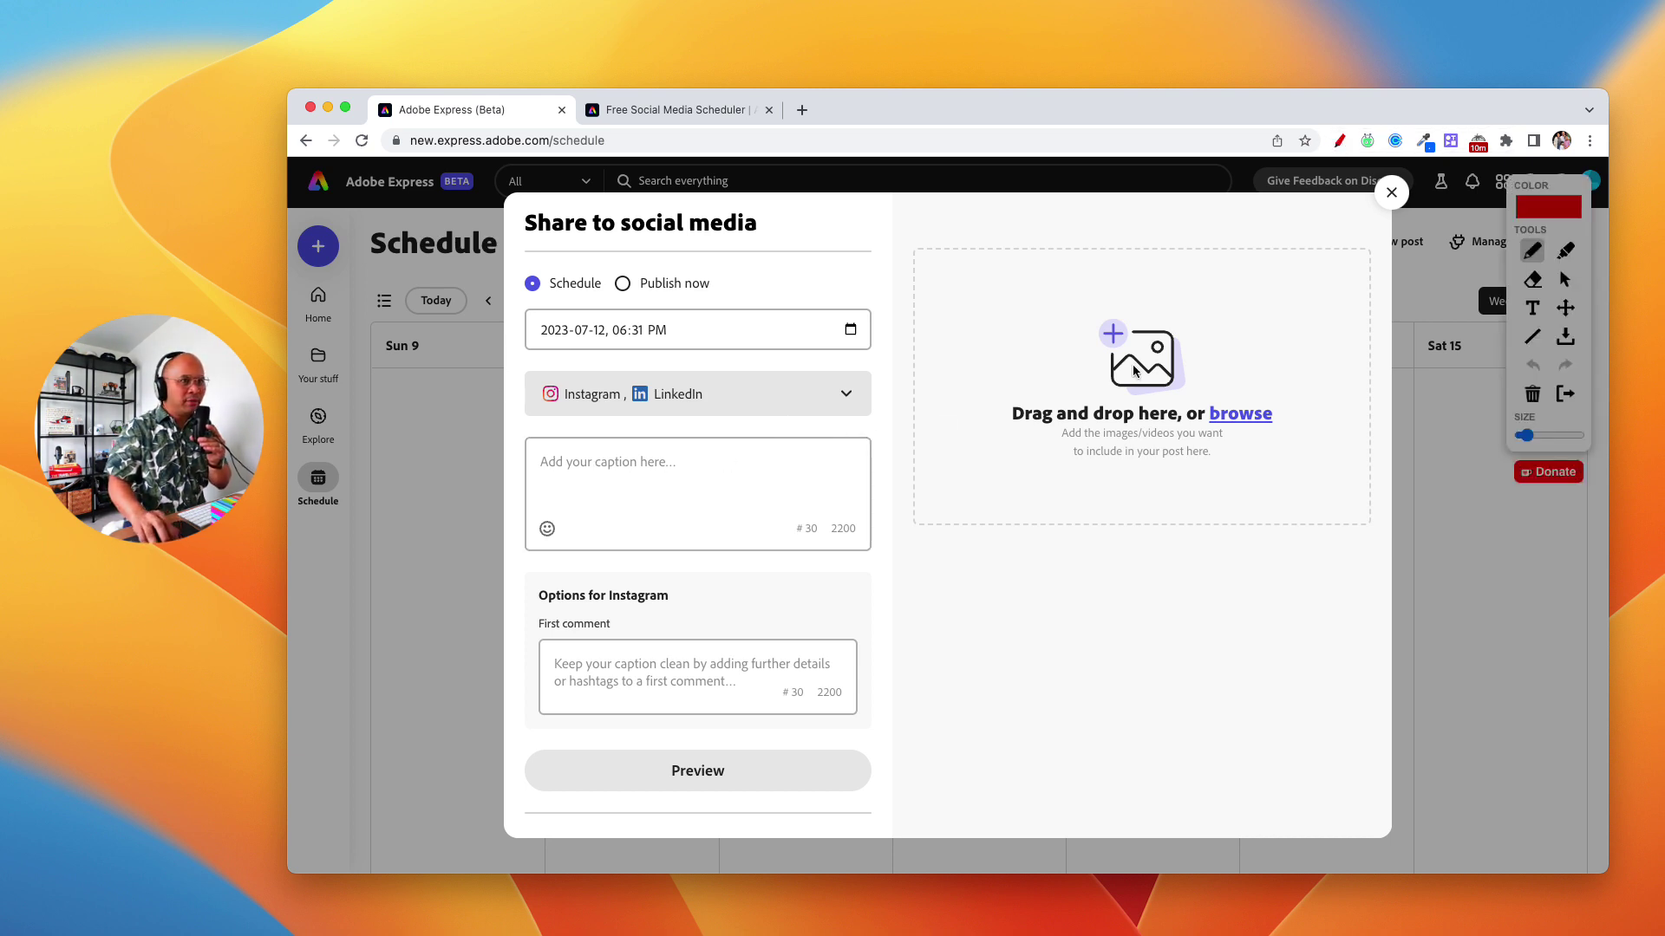
pyautogui.click(631, 472)
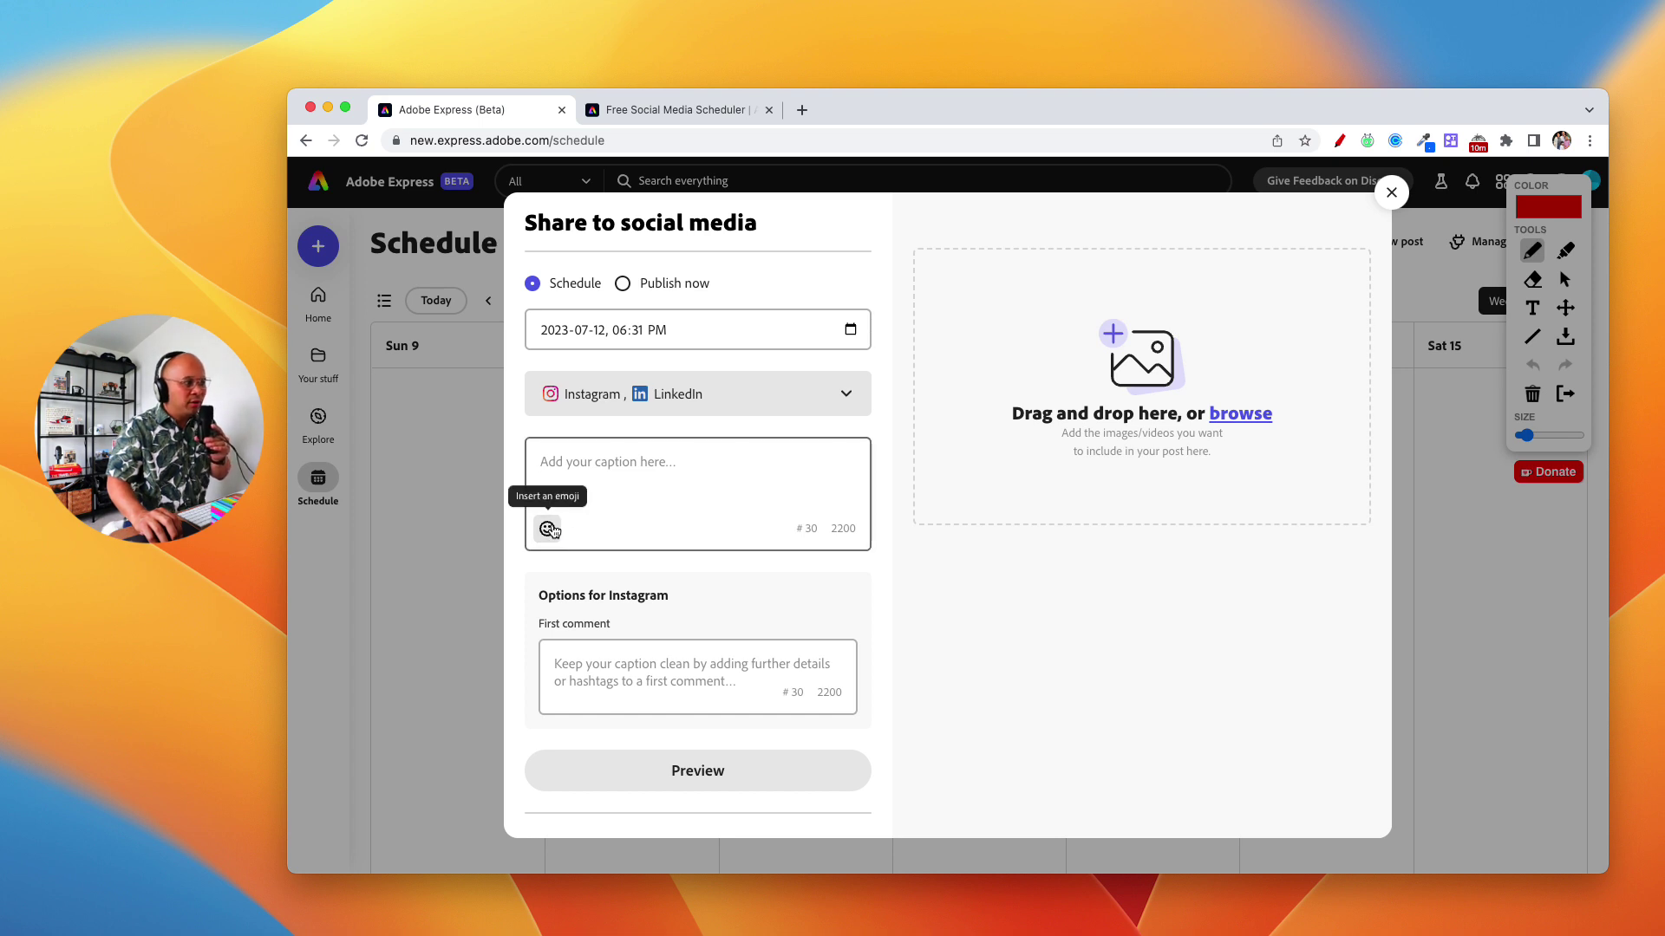
pyautogui.click(547, 529)
pyautogui.click(564, 475)
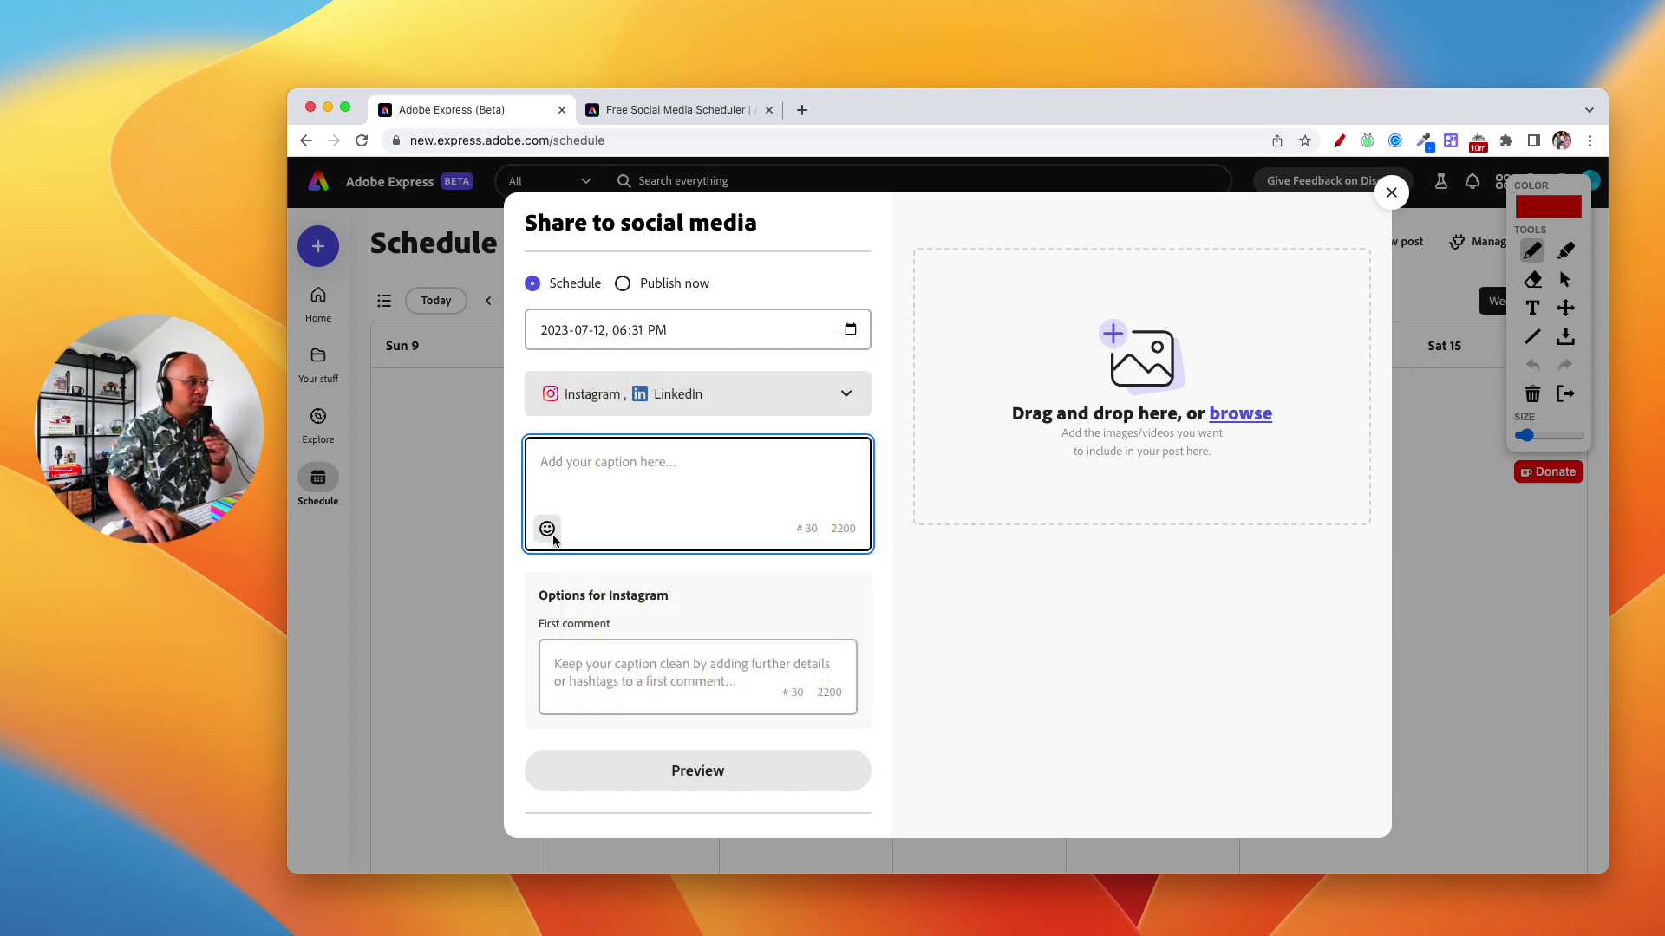
pyautogui.click(801, 530)
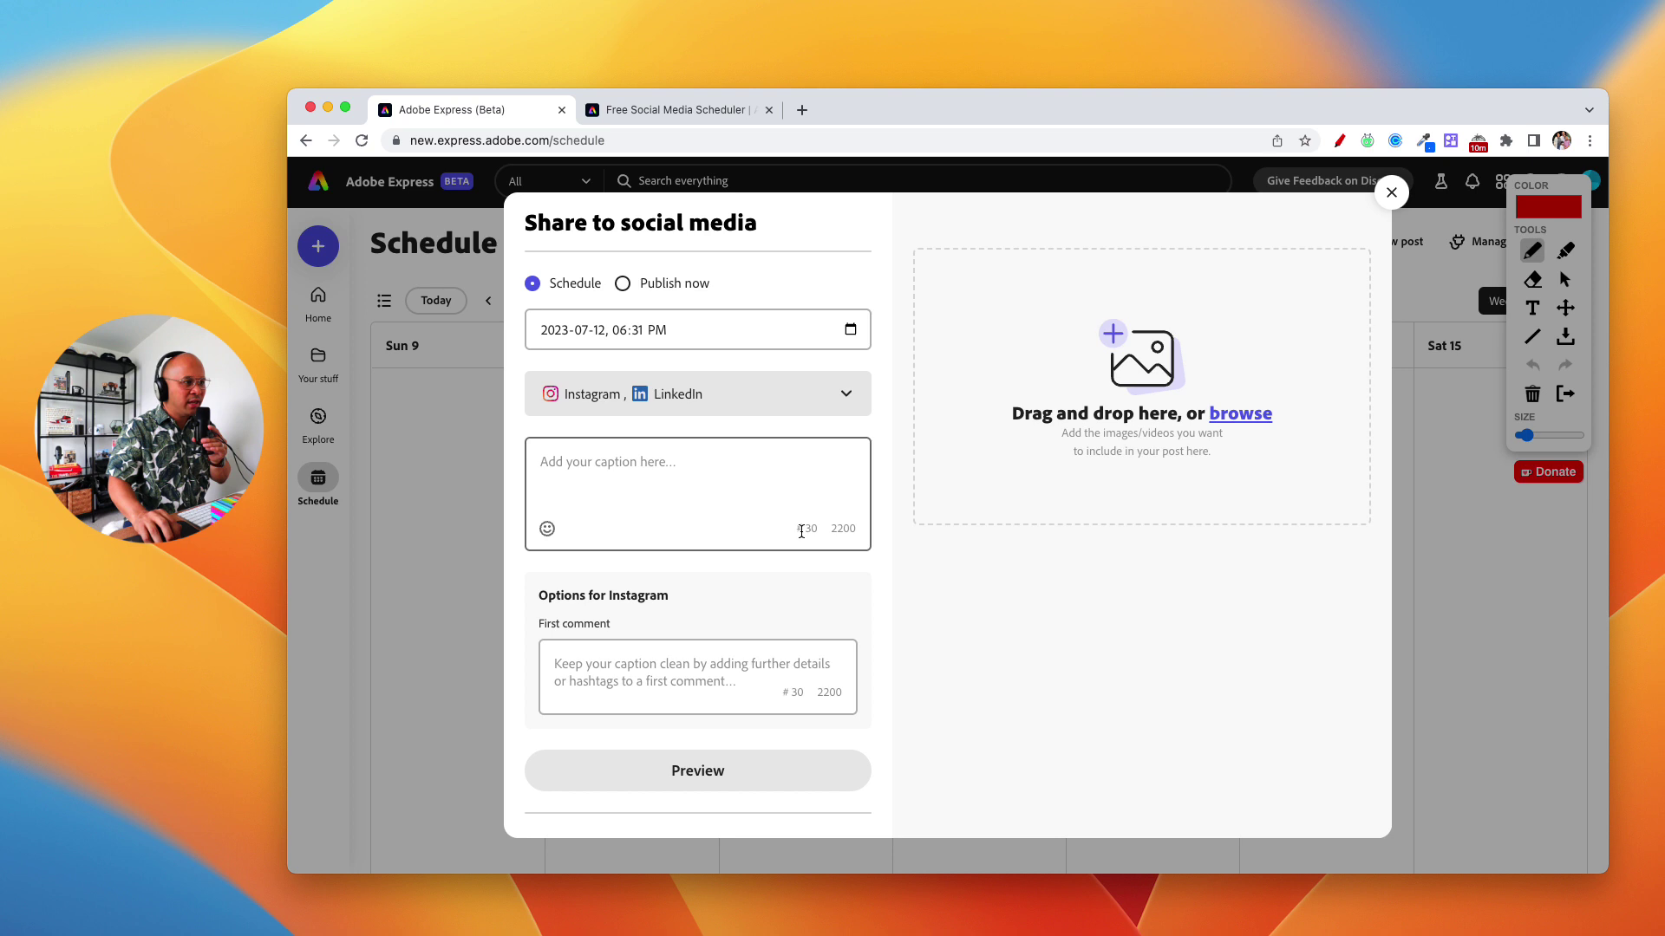
# Step: Type the caption 'Here's the first post on Adobe Express Content Scheduler. #adobeexpress', fixing typos
pyautogui.click(724, 469)
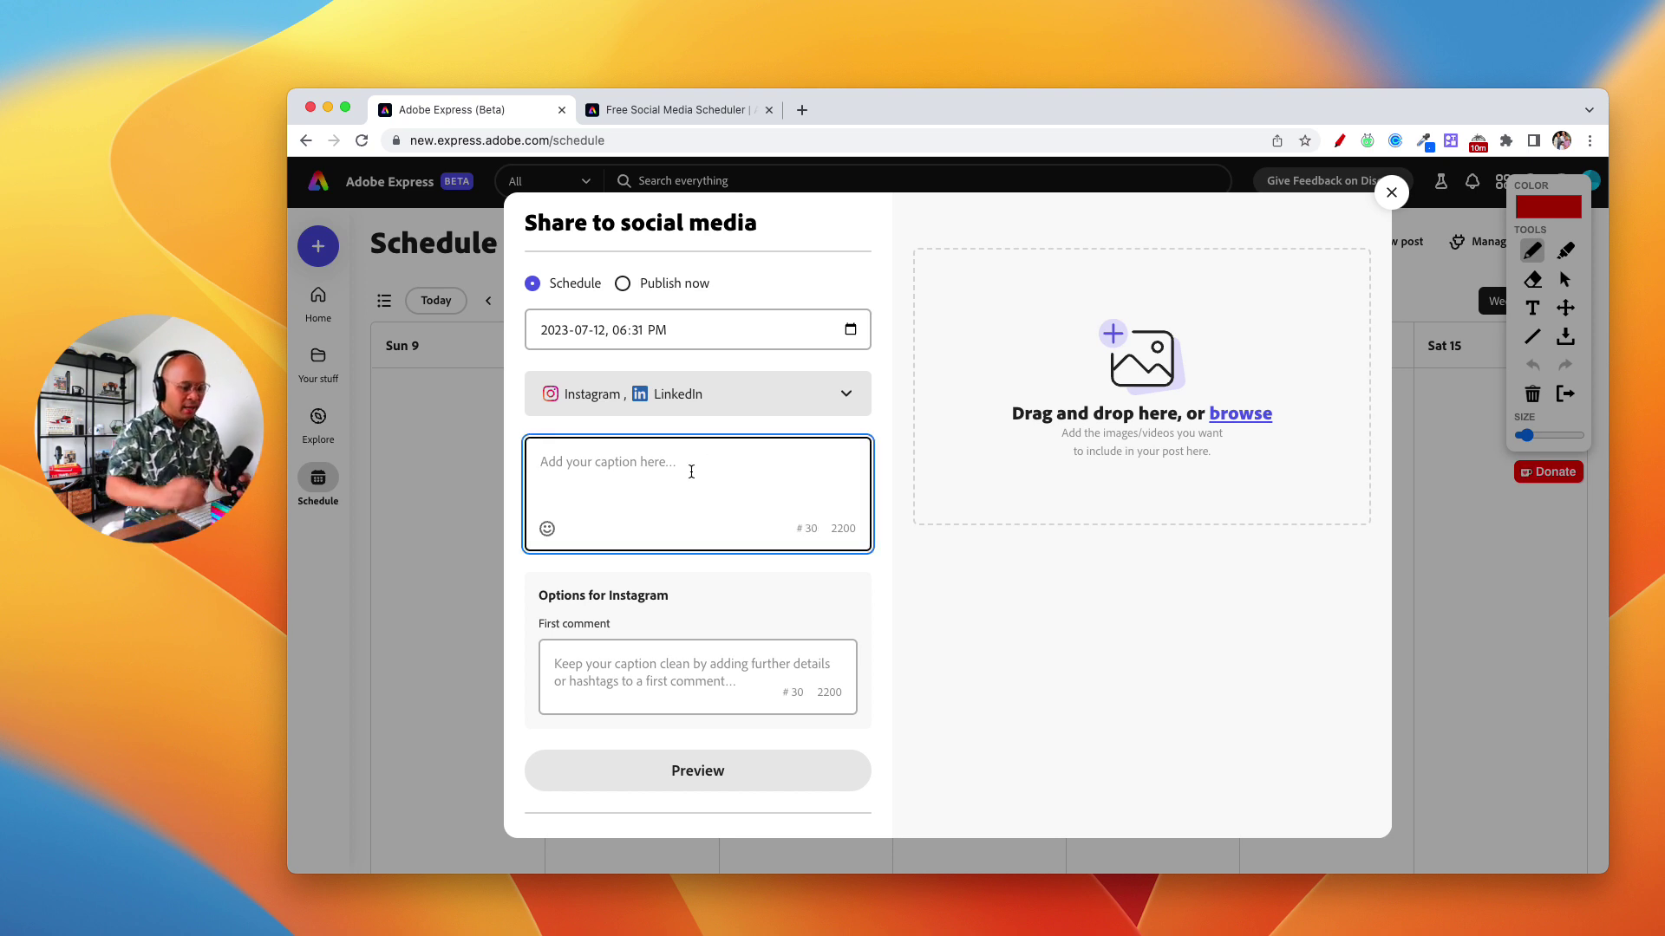
pyautogui.write('H')
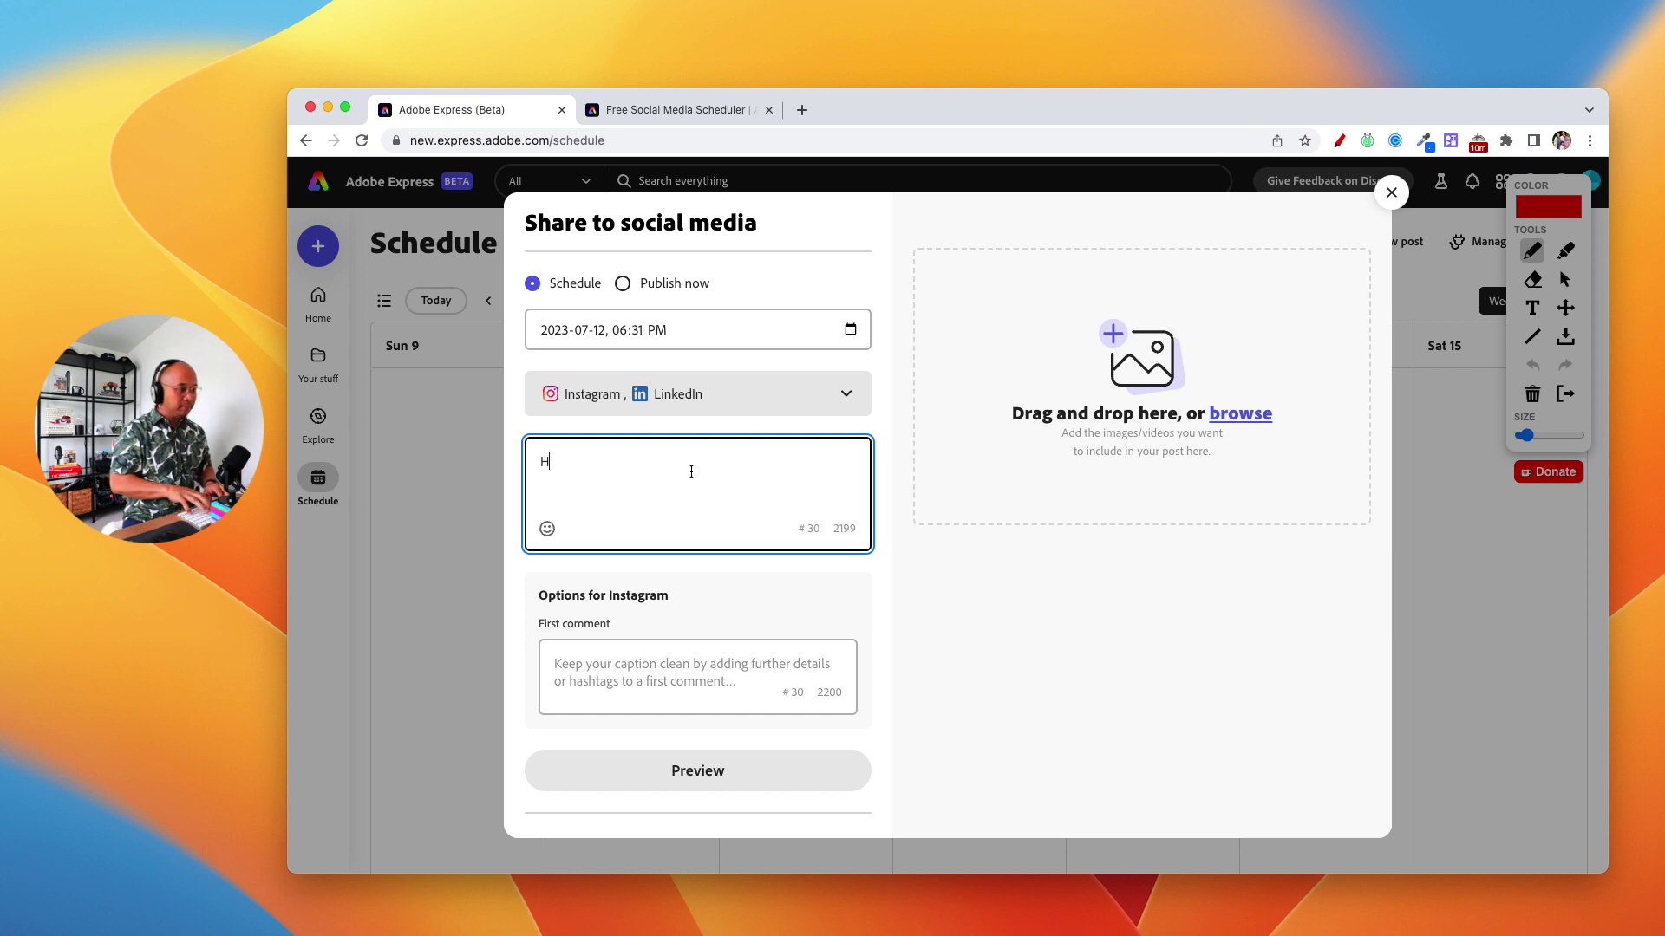
pyautogui.write("ere's the first ")
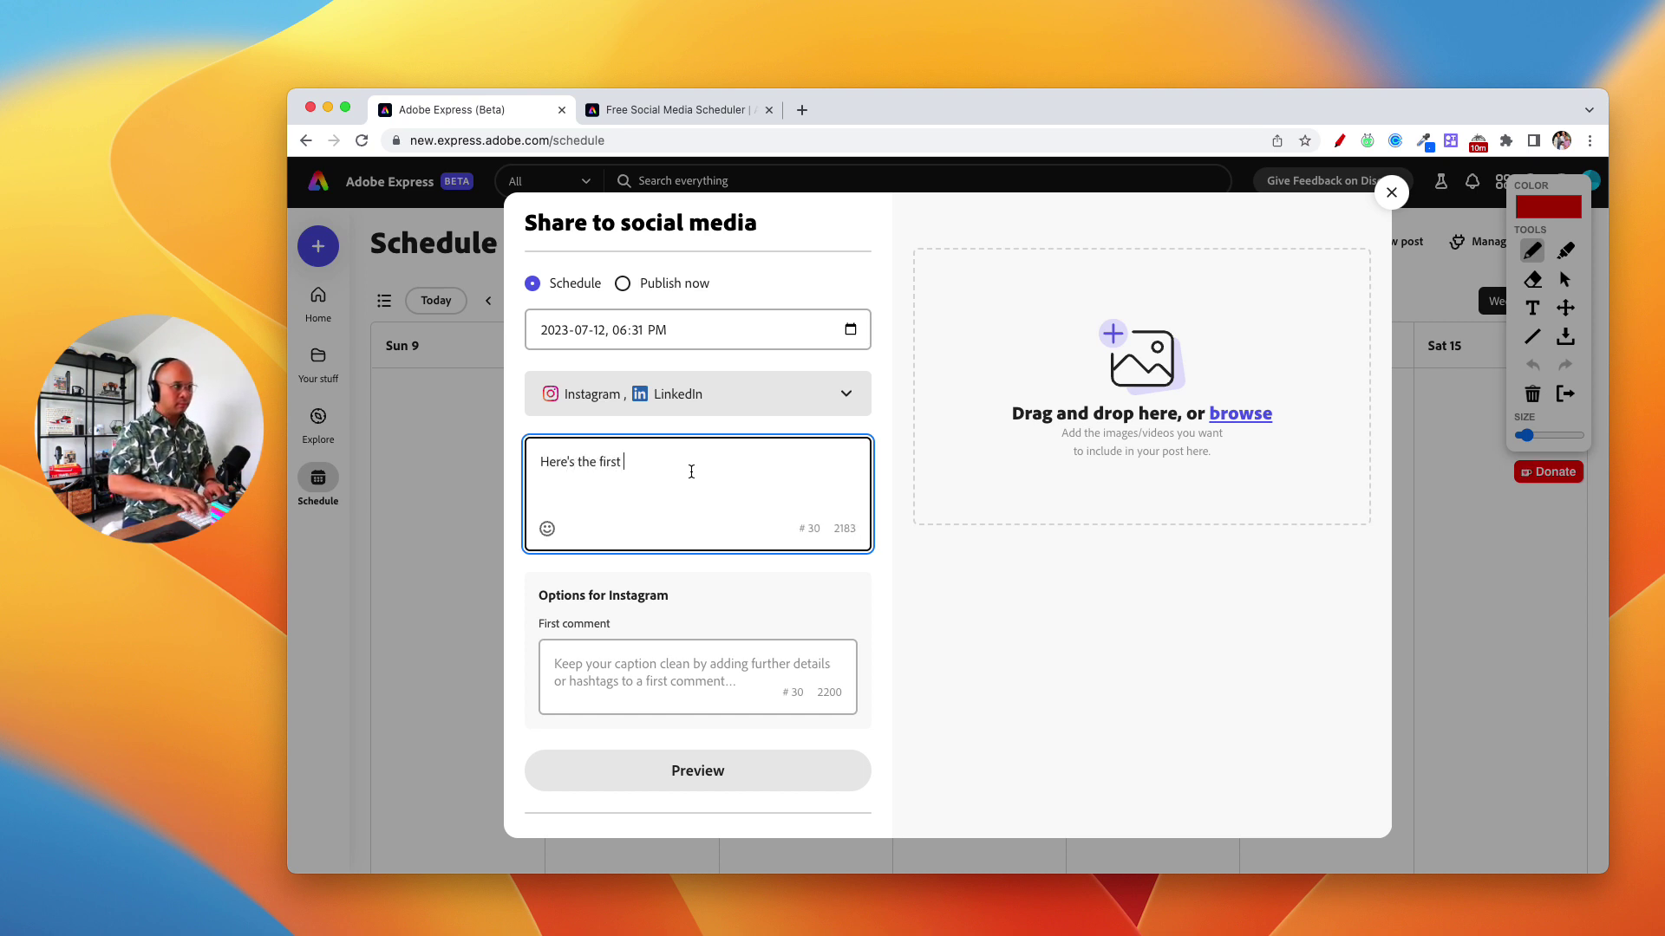
pyautogui.write('post on Adove')
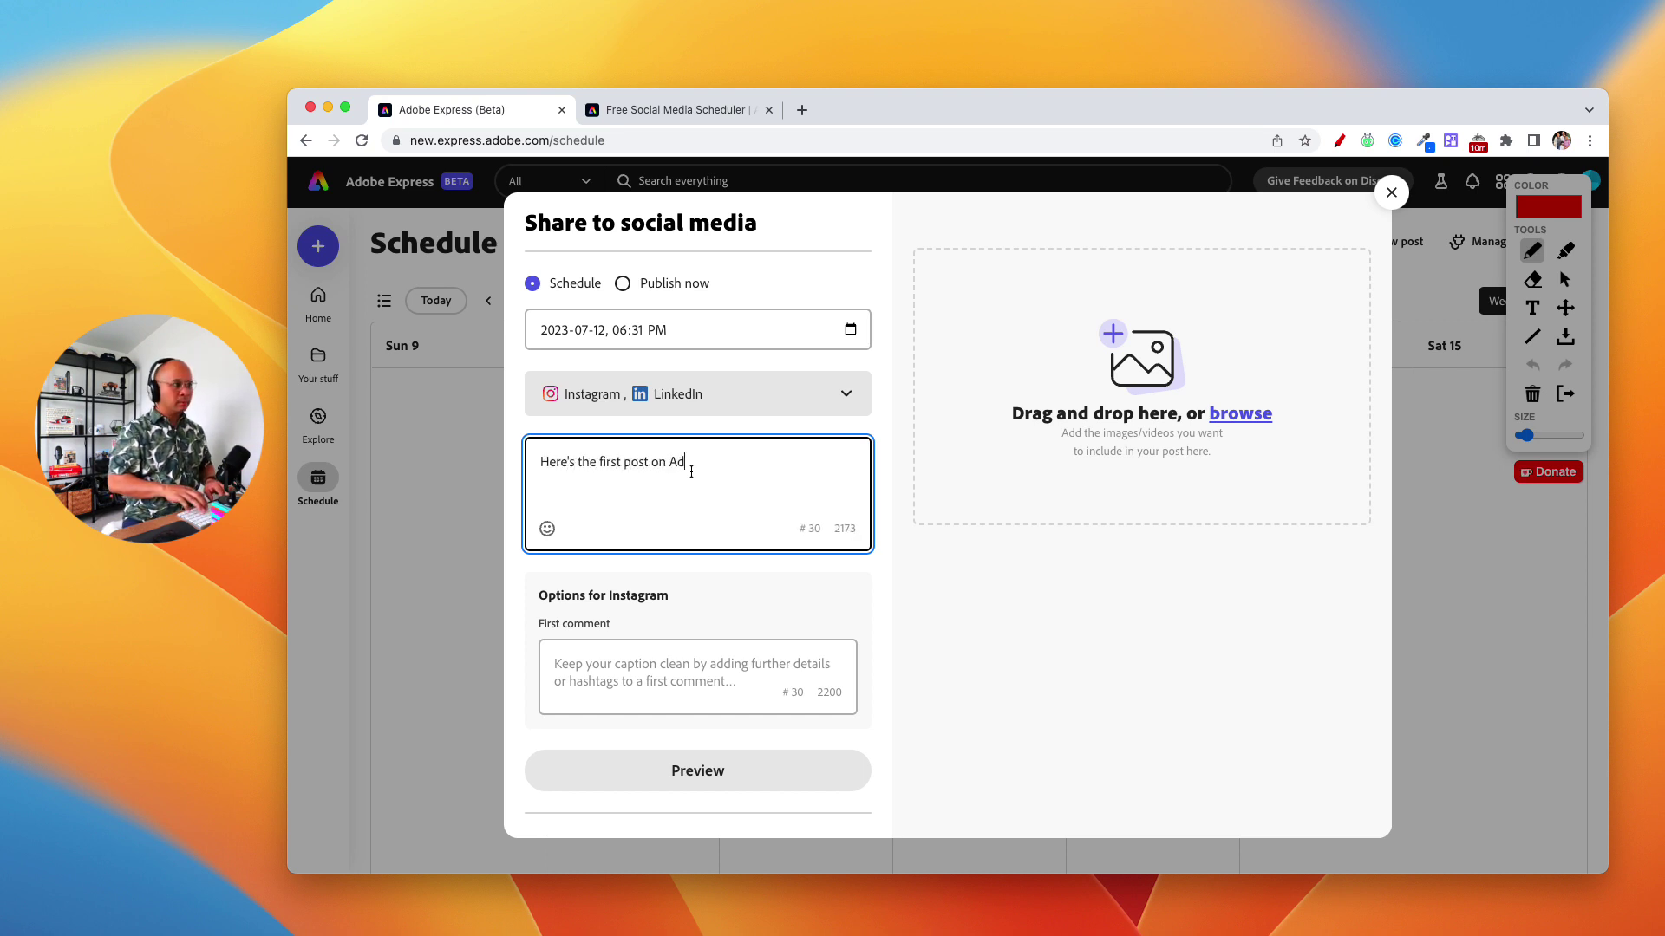
pyautogui.press('BackSpace')
pyautogui.press('BackSpace')
pyautogui.press('BackSpace')
pyautogui.write('e Express Schedeul')
pyautogui.press('BackSpace')
pyautogui.press('BackSpace')
pyautogui.write('uler.')
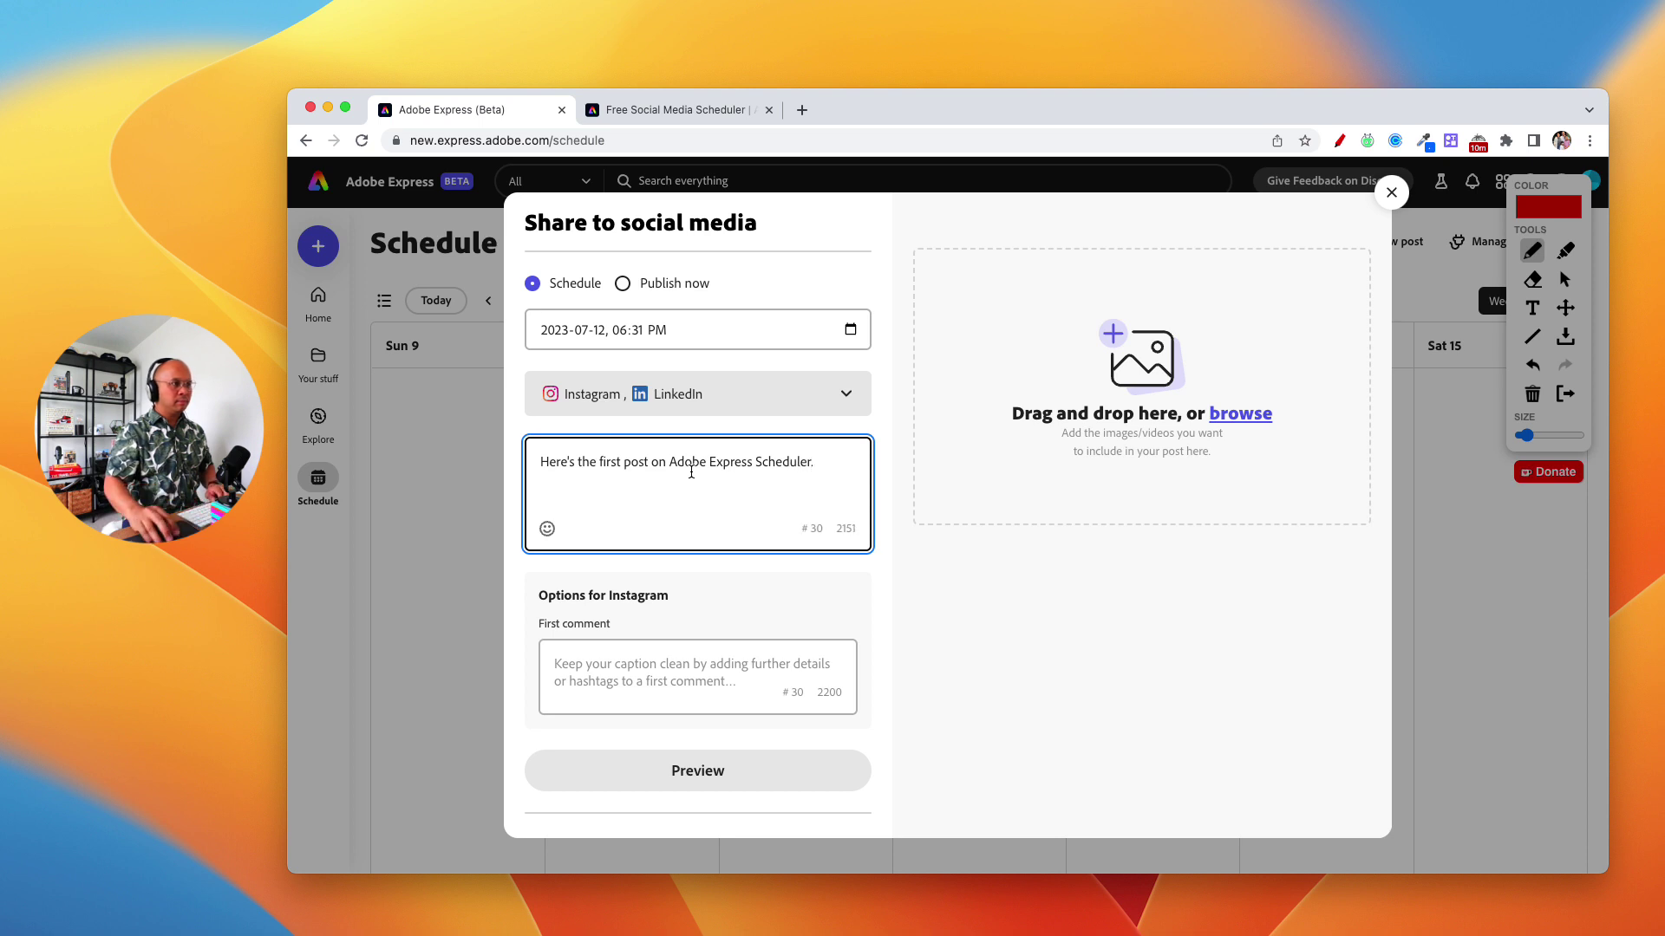
pyautogui.click(755, 464)
pyautogui.write('Content Scheduler. ')
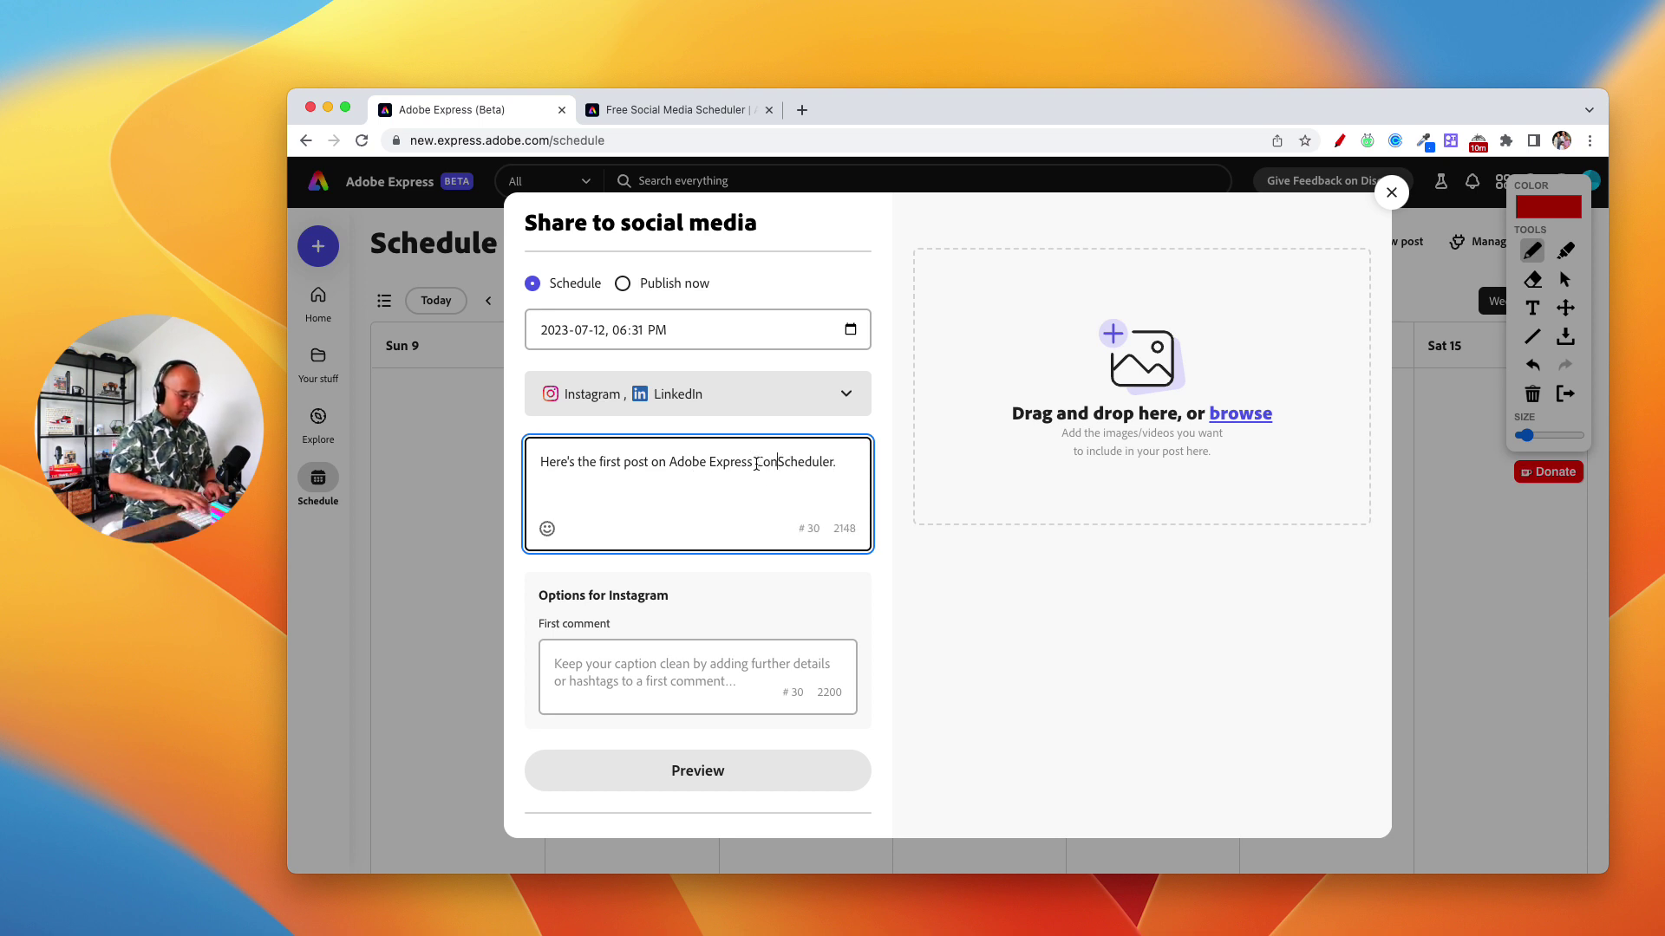
pyautogui.write('#')
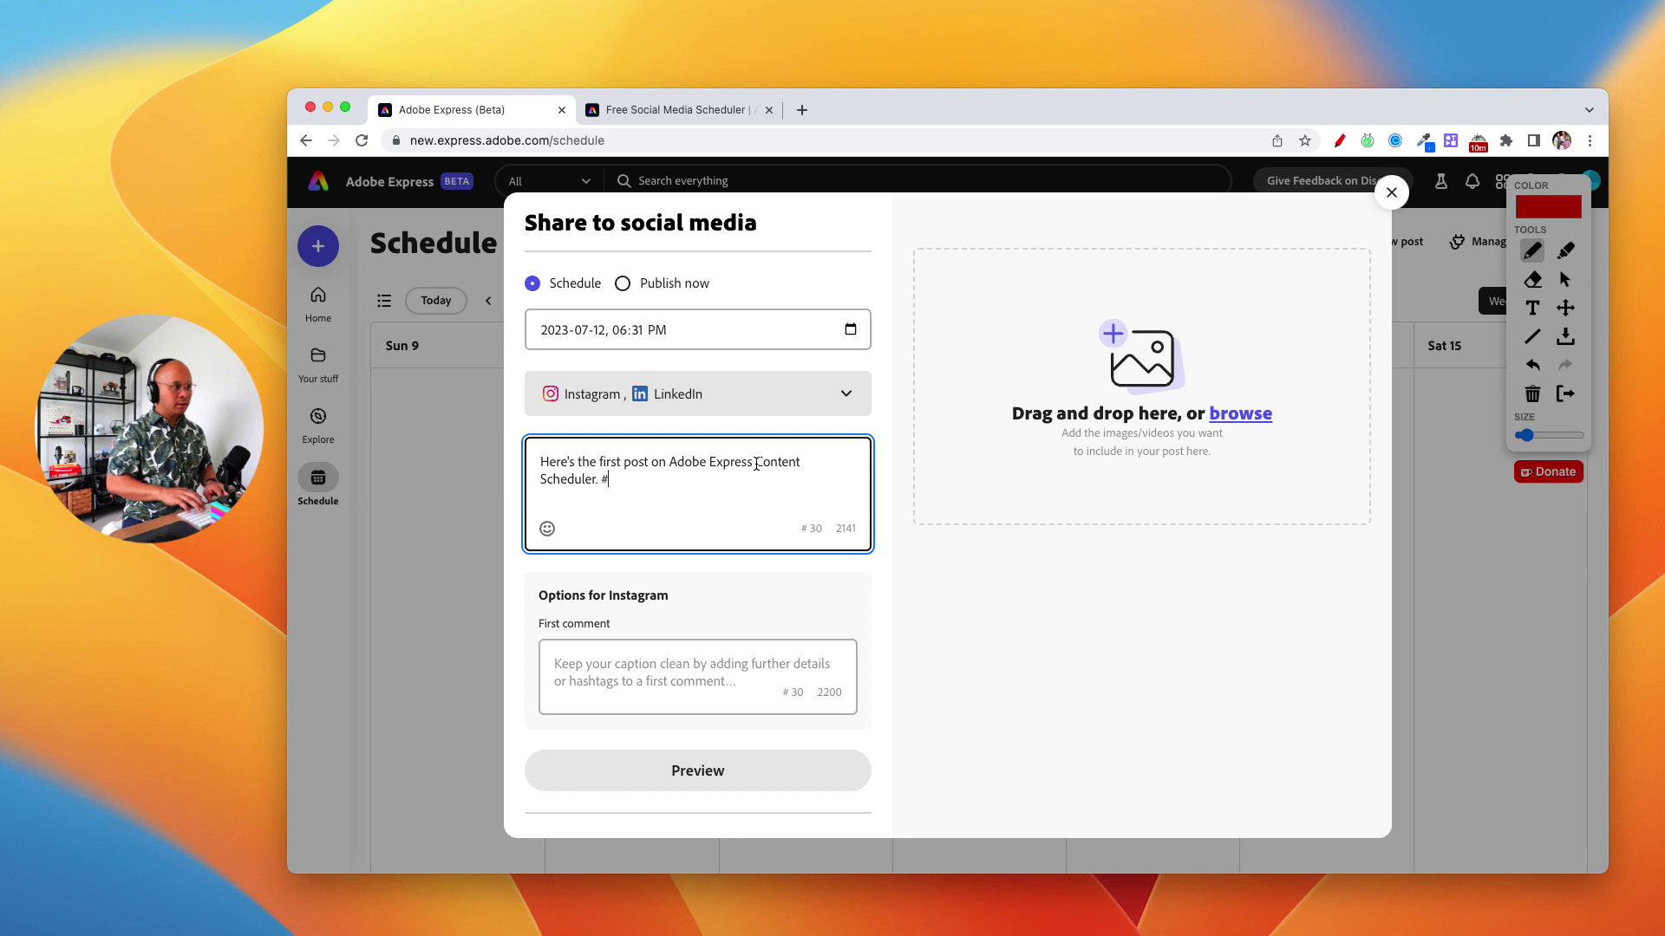
pyautogui.write('adobe')
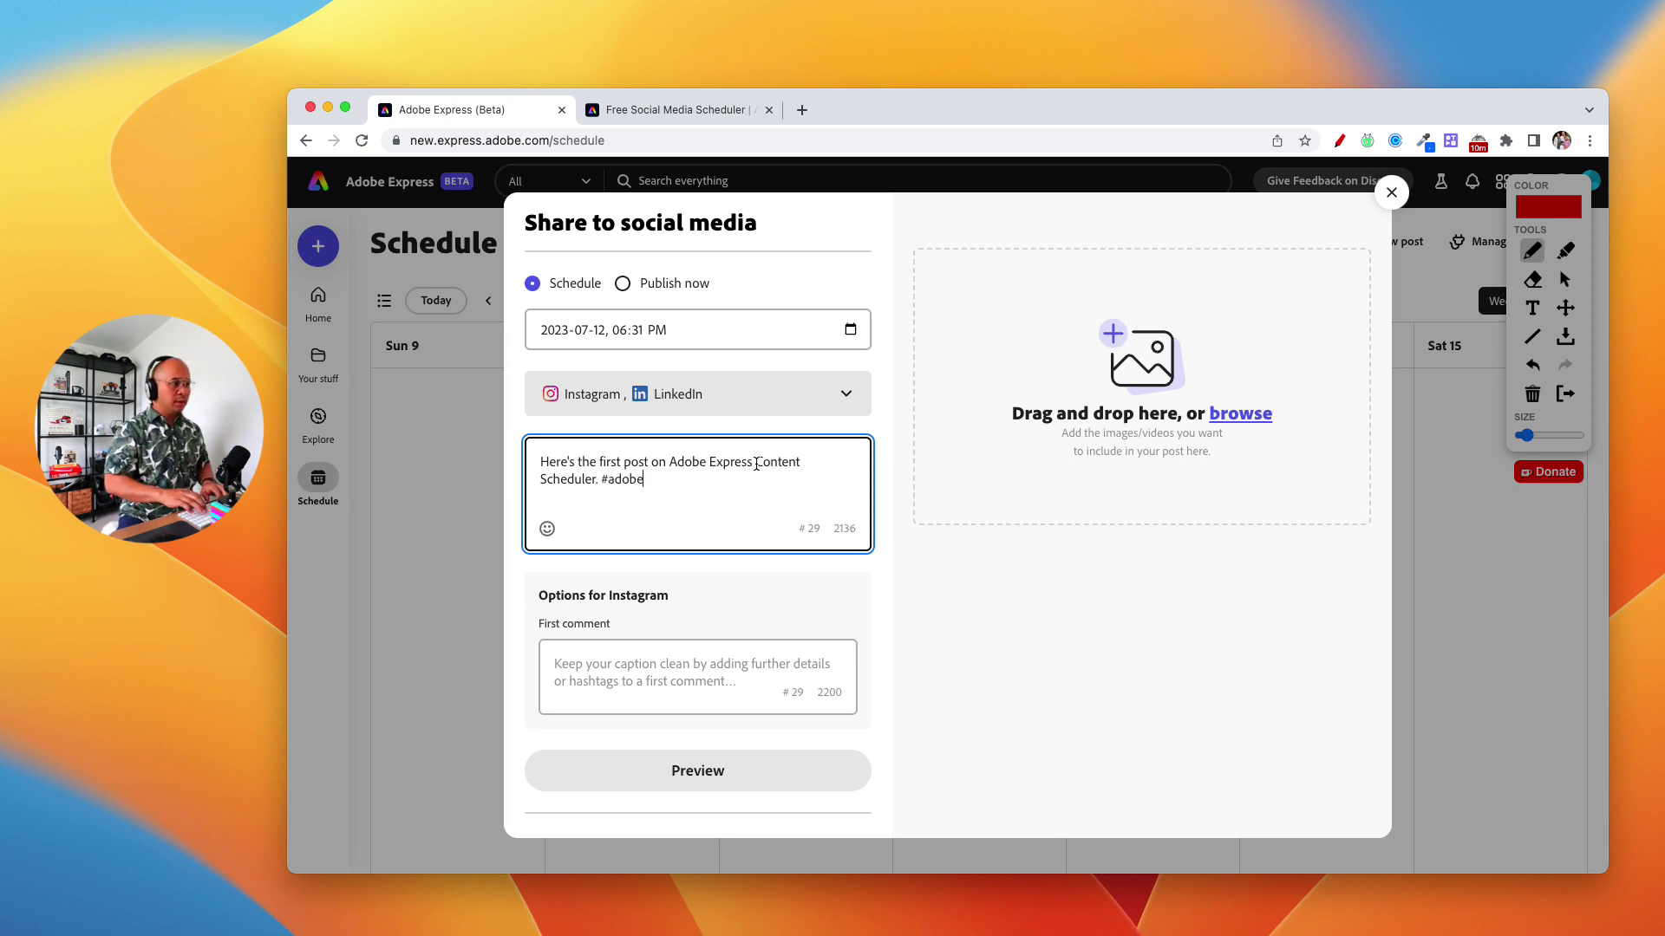
pyautogui.write('express')
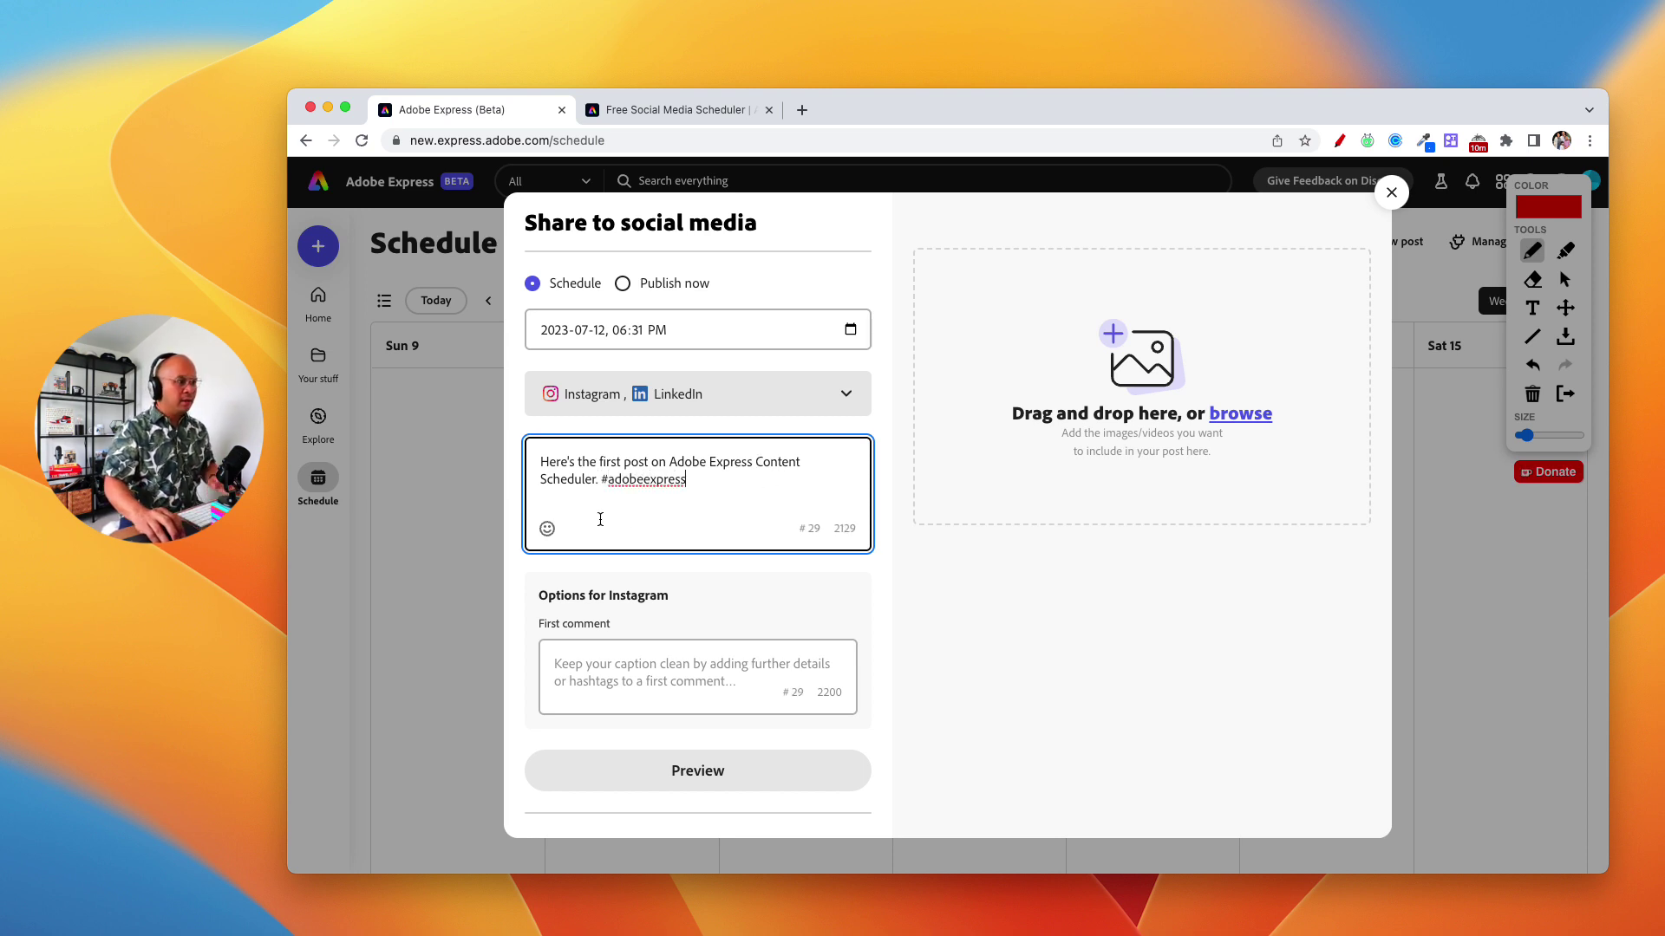
# Step: Append a waving hand emoji from the People & Body category to the caption
pyautogui.click(548, 530)
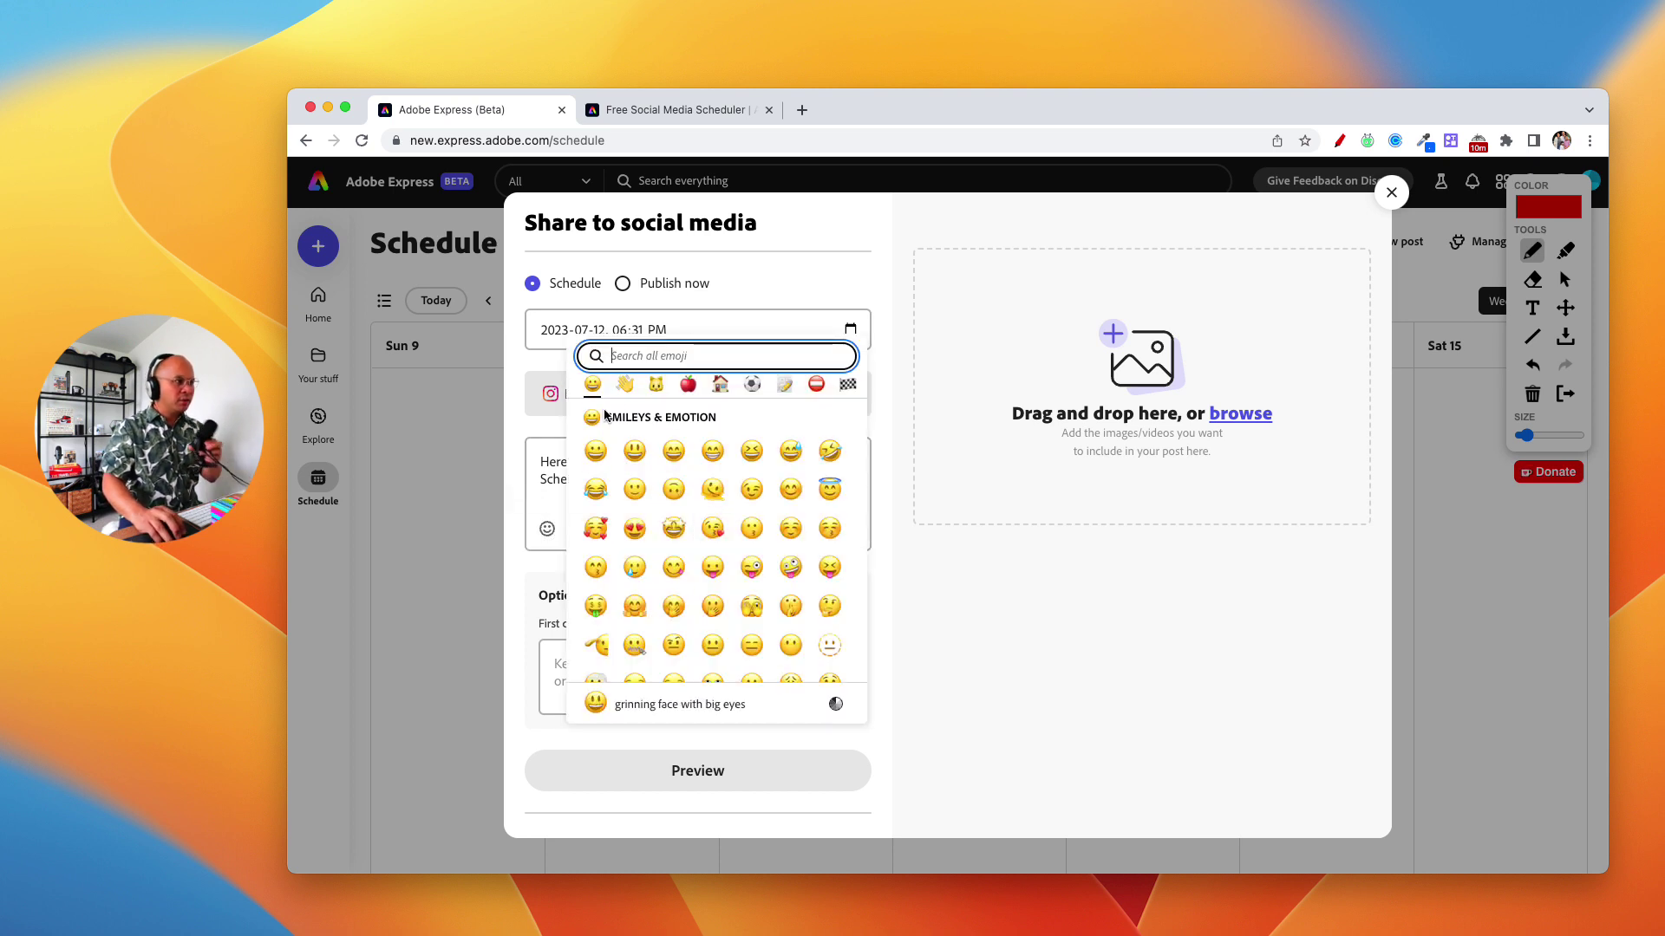
pyautogui.click(625, 384)
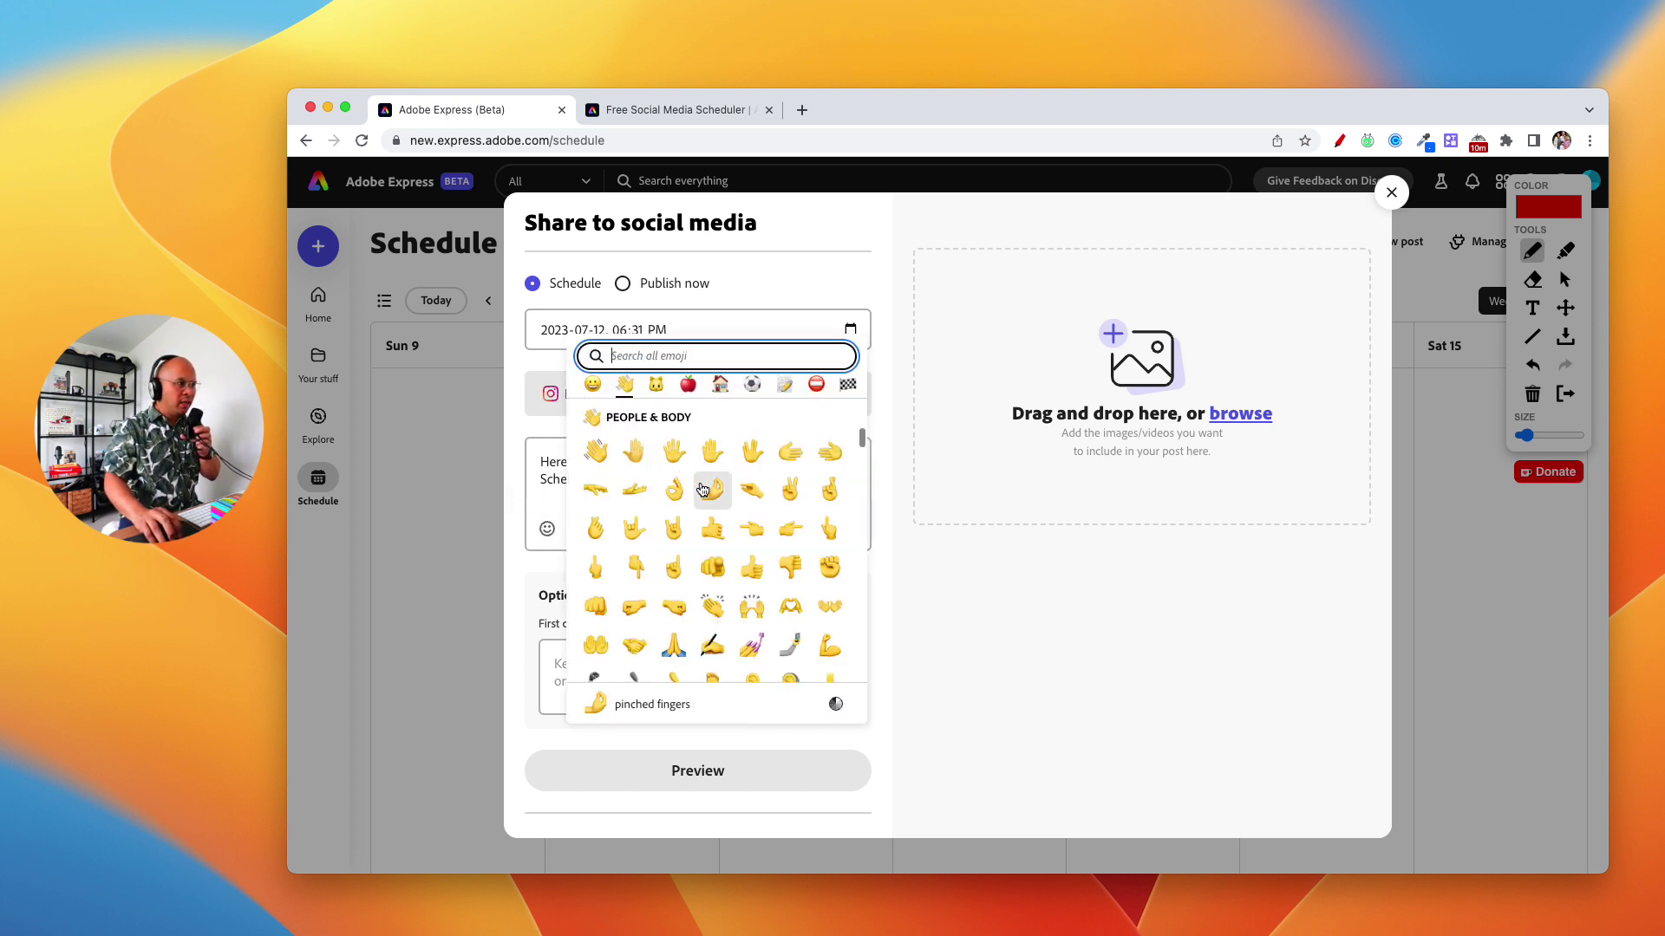
pyautogui.click(596, 451)
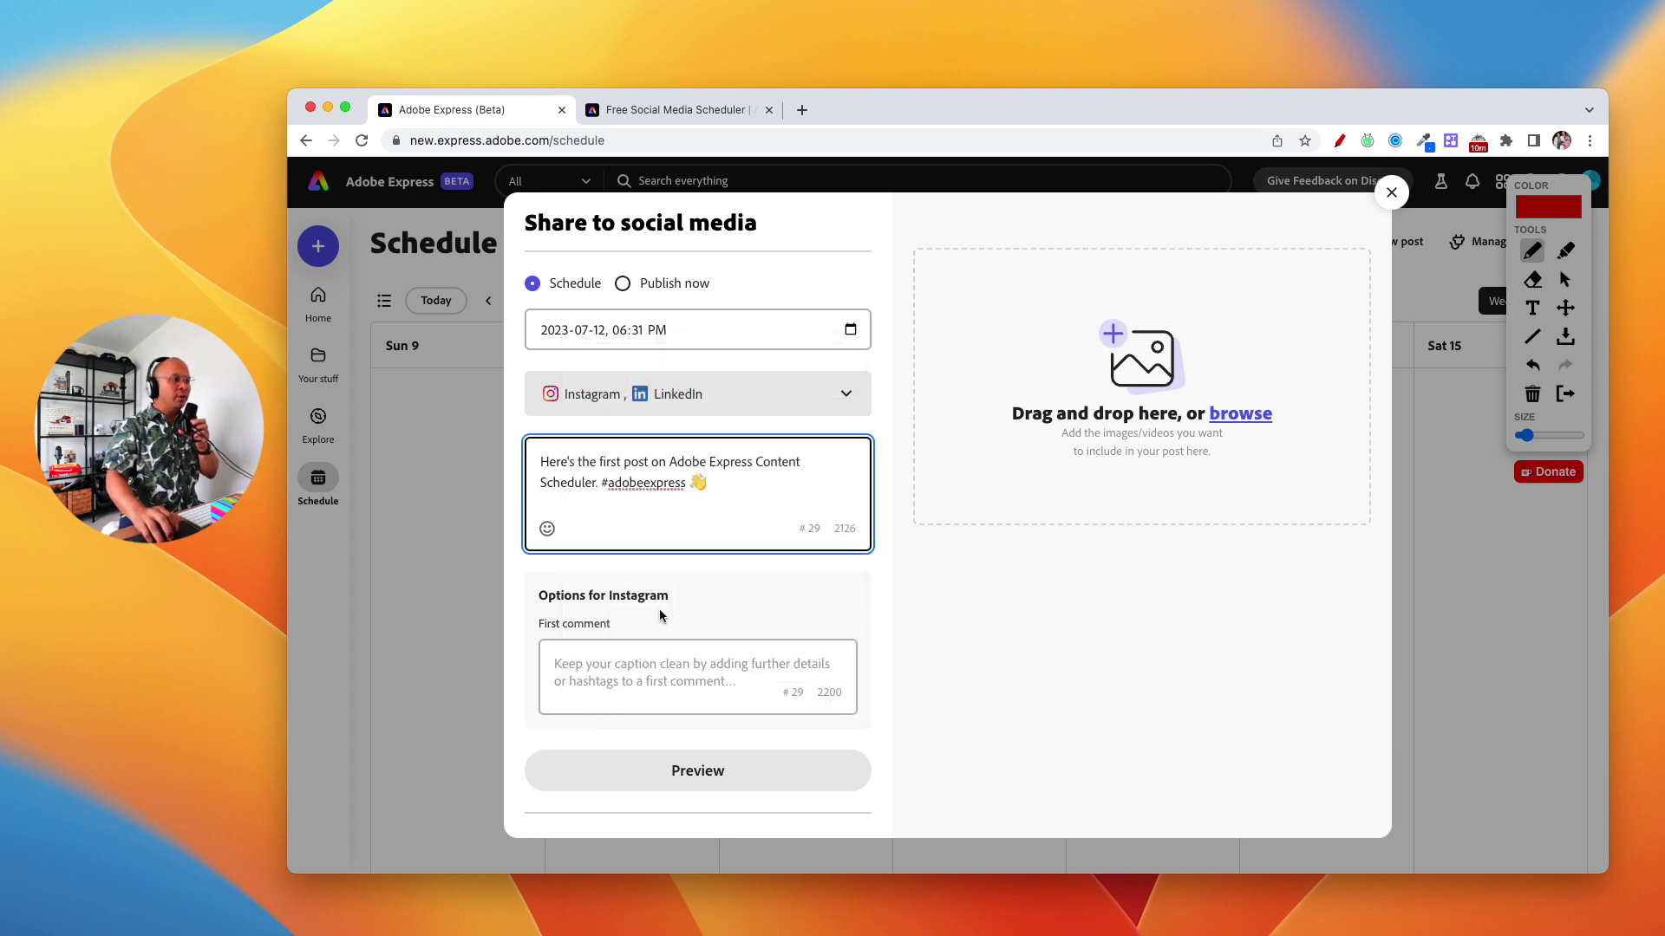
pyautogui.scroll(-2, 672, 607)
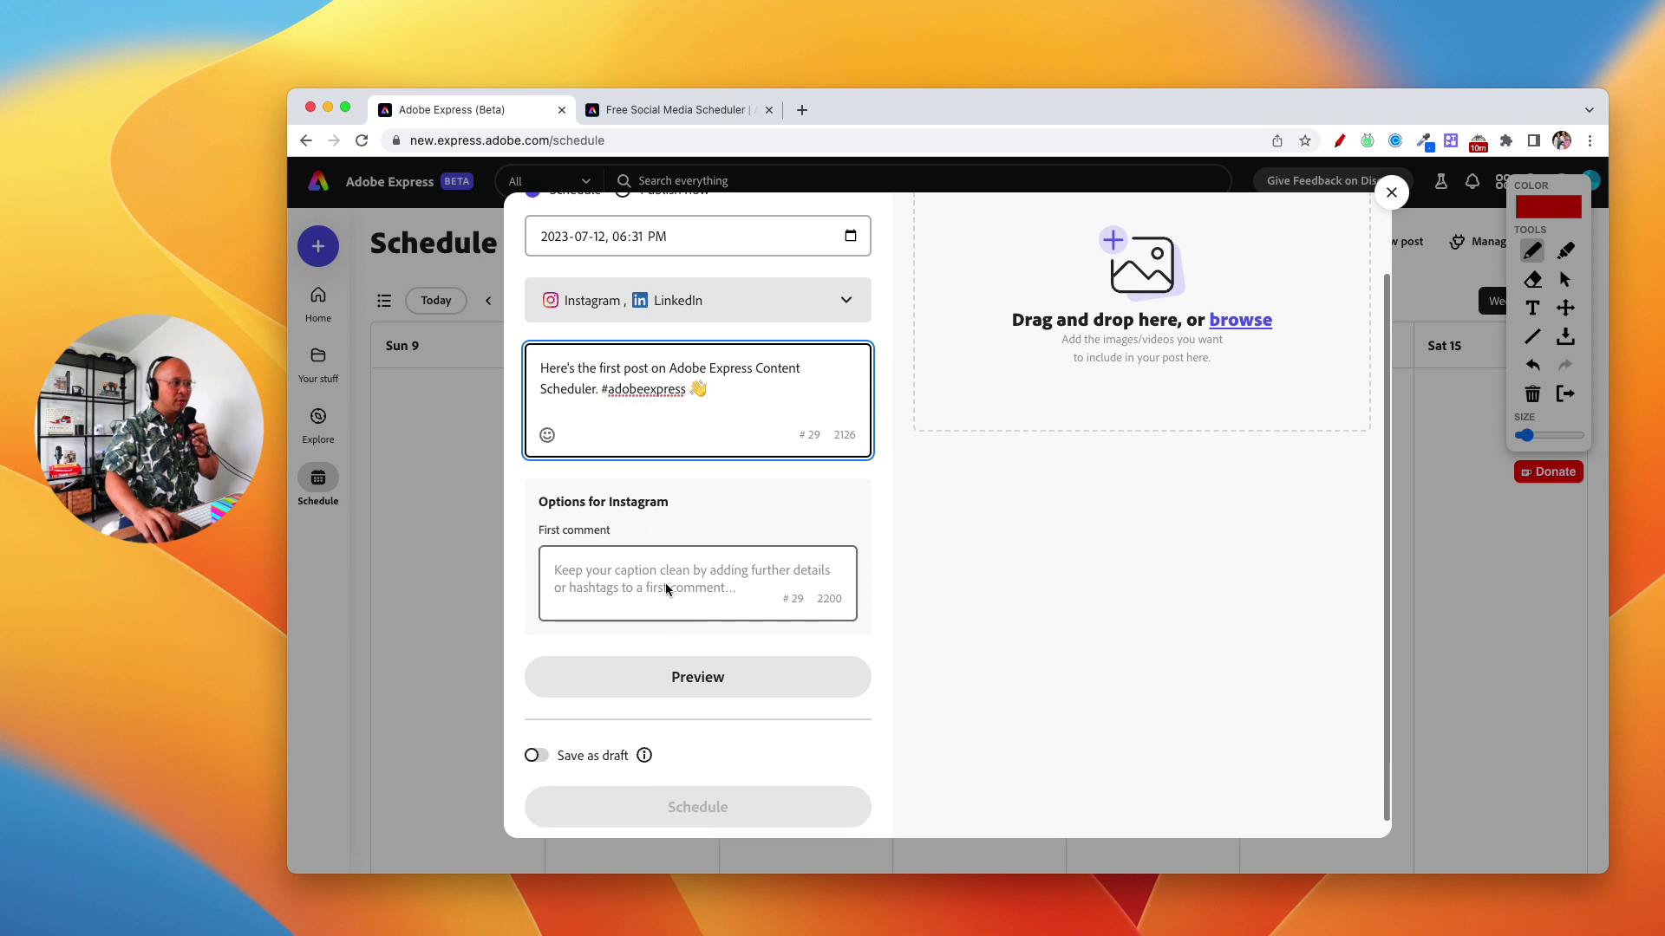
pyautogui.scroll(2, 684, 554)
pyautogui.scroll(-2, 636, 660)
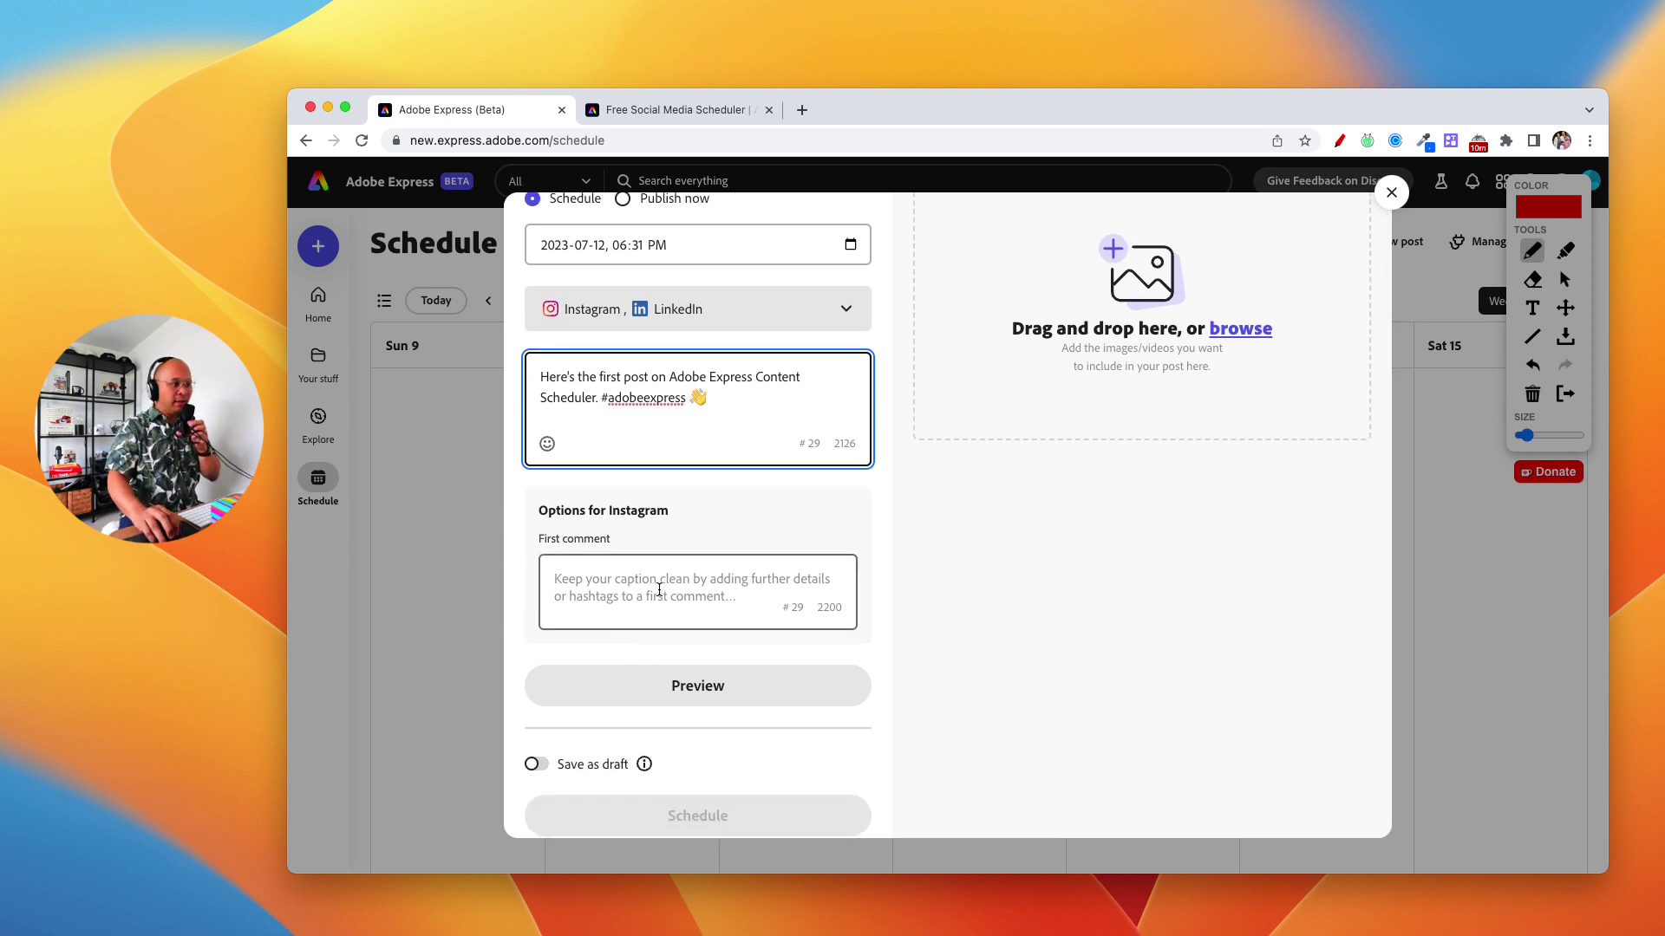
pyautogui.click(655, 589)
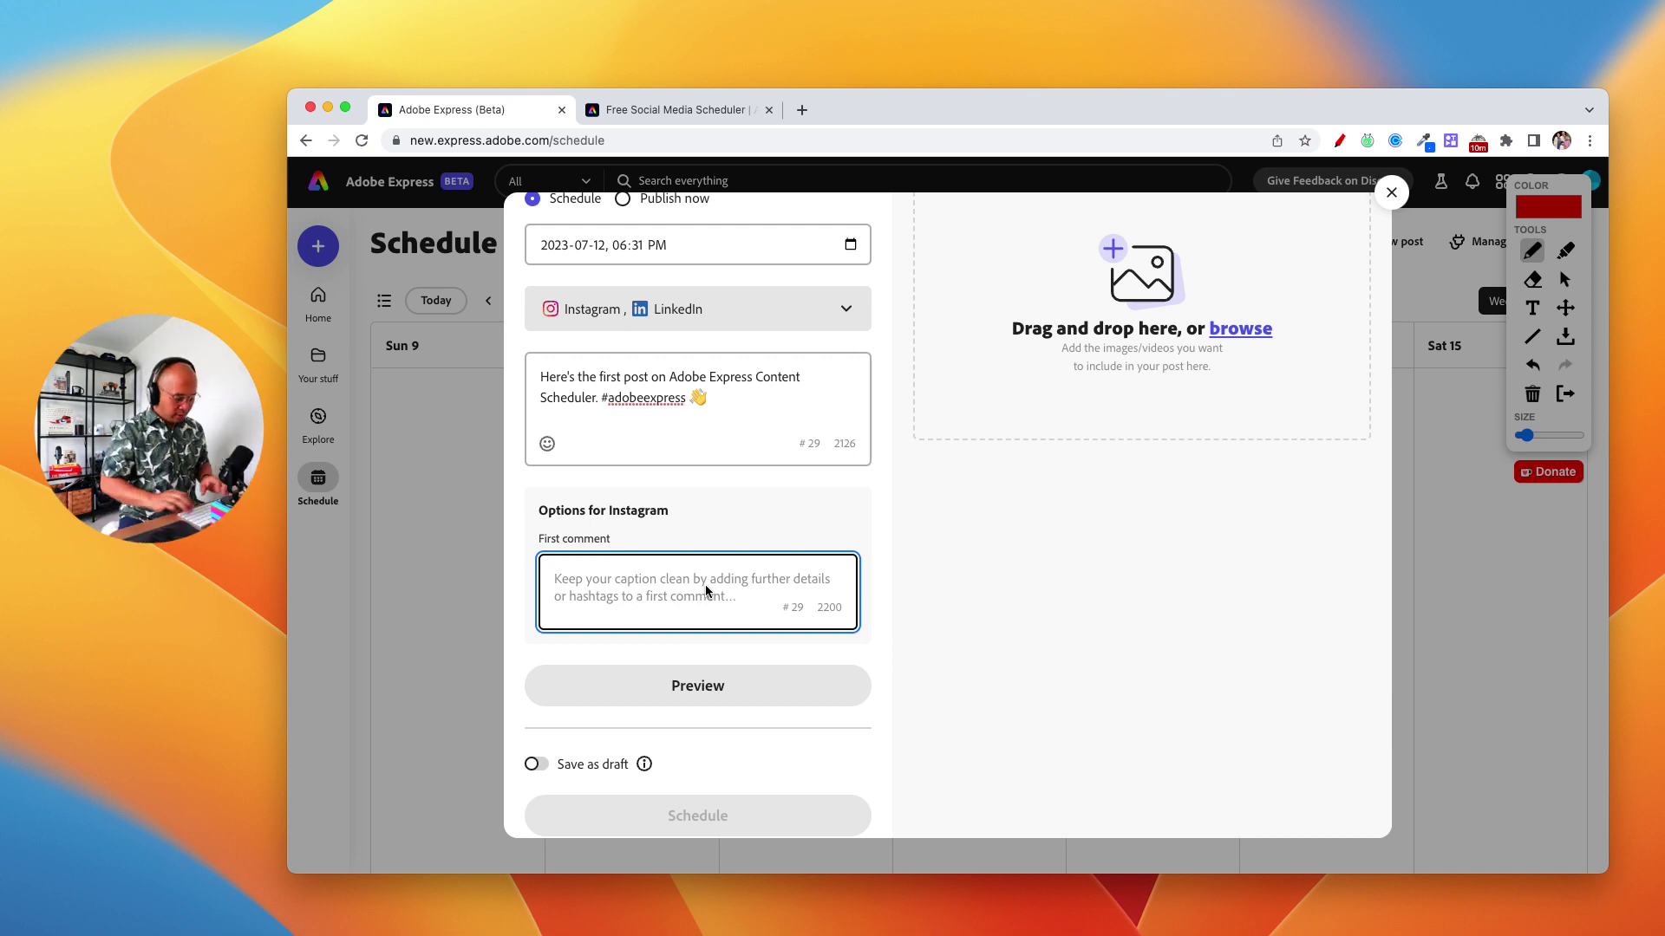
# Step: Enter the Instagram first comment 'Go to my link-in-bio for more info!'
pyautogui.write('Go to m')
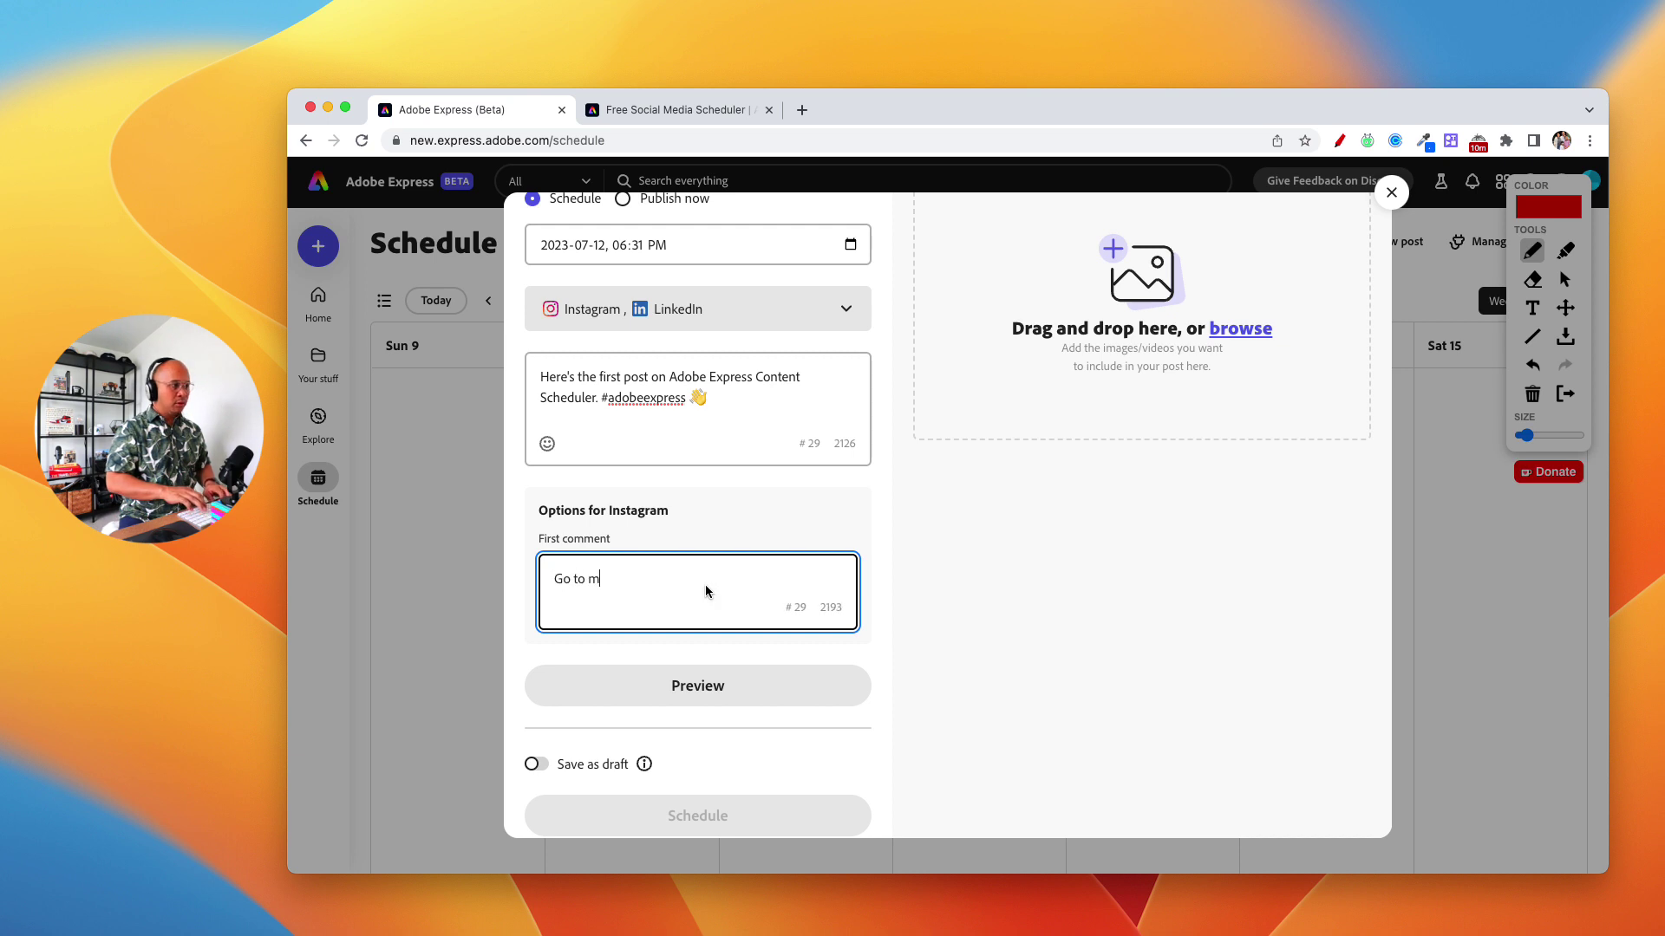
pyautogui.write('y link')
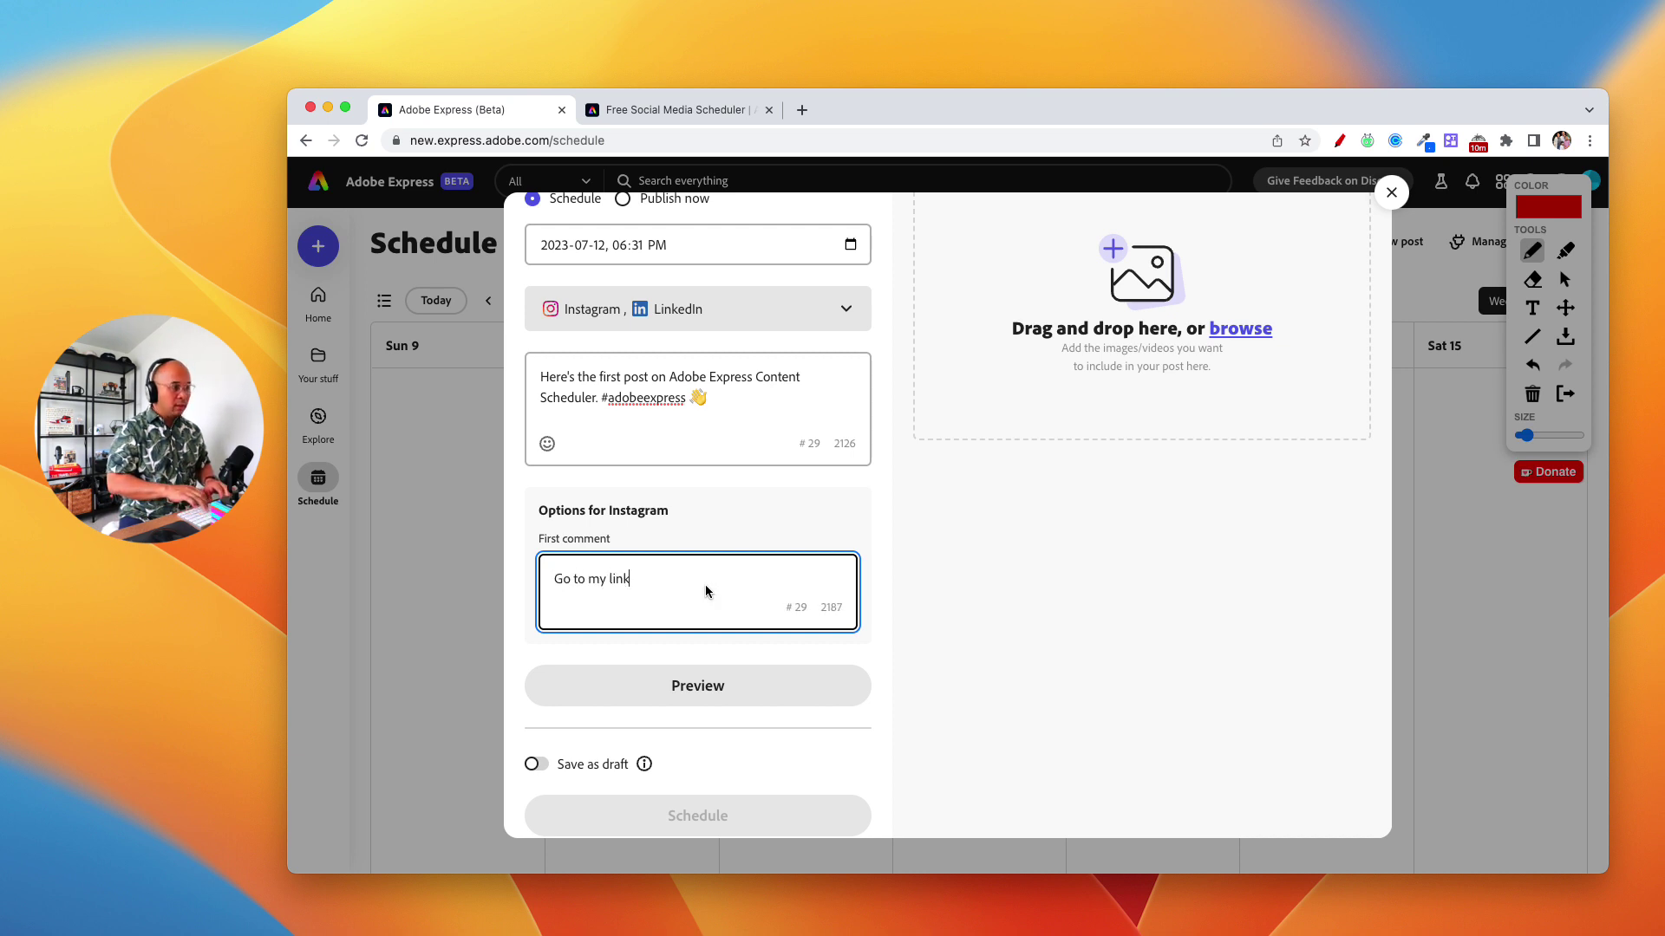
pyautogui.write('-in-bio for more d')
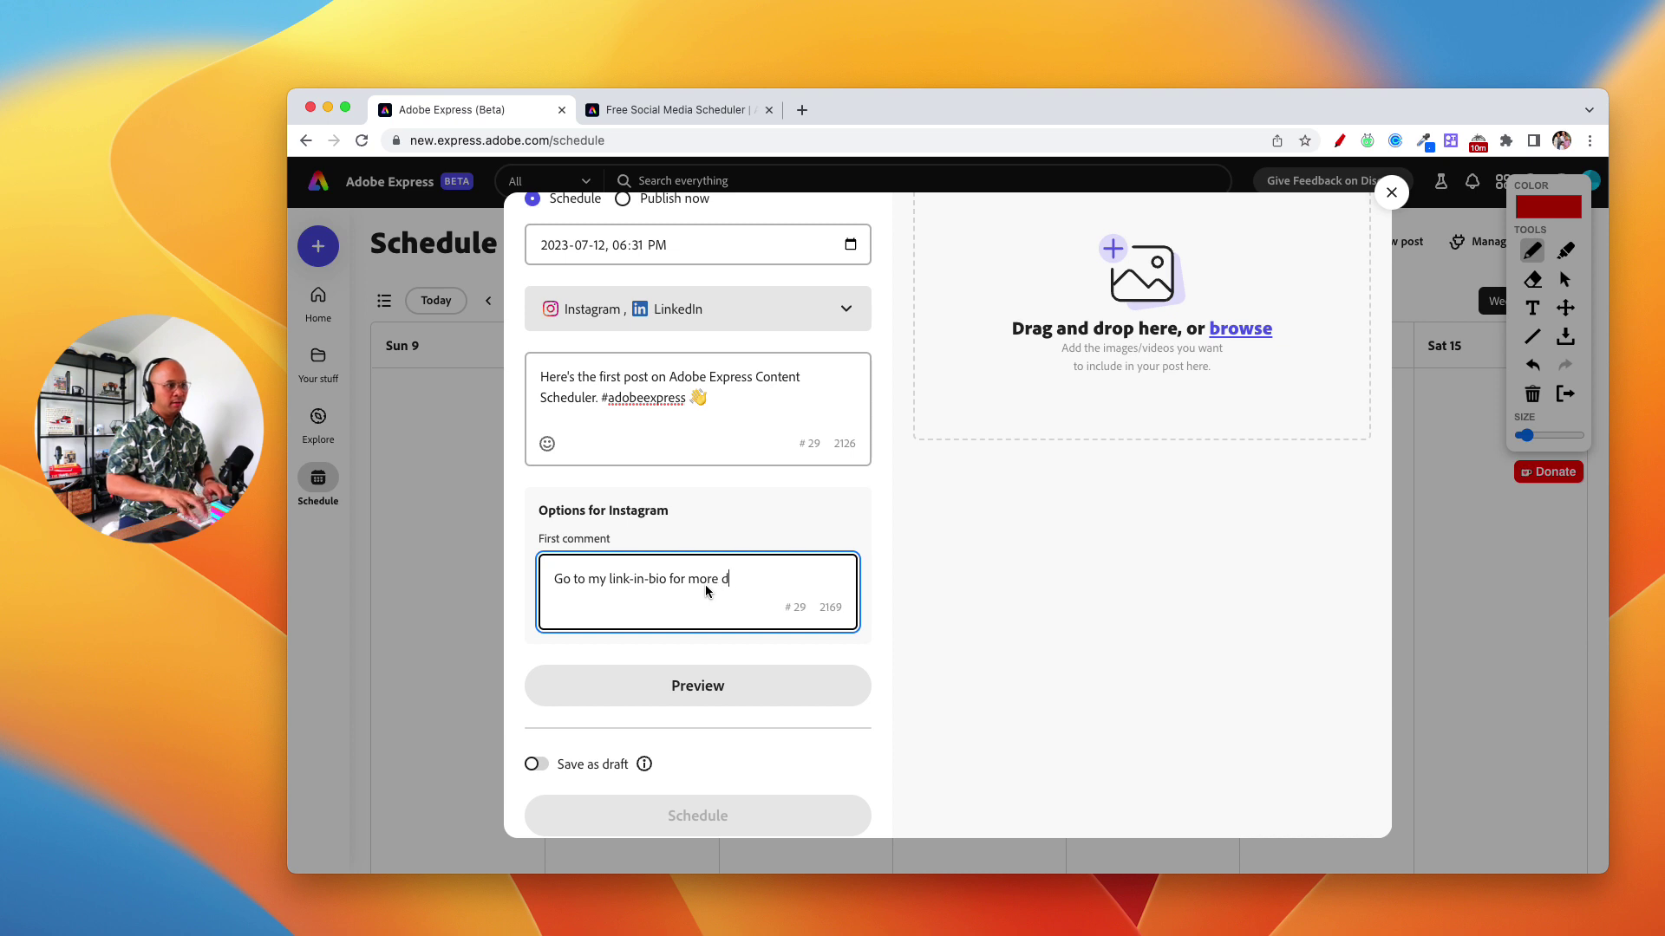
pyautogui.press('BackSpace')
pyautogui.write('in')
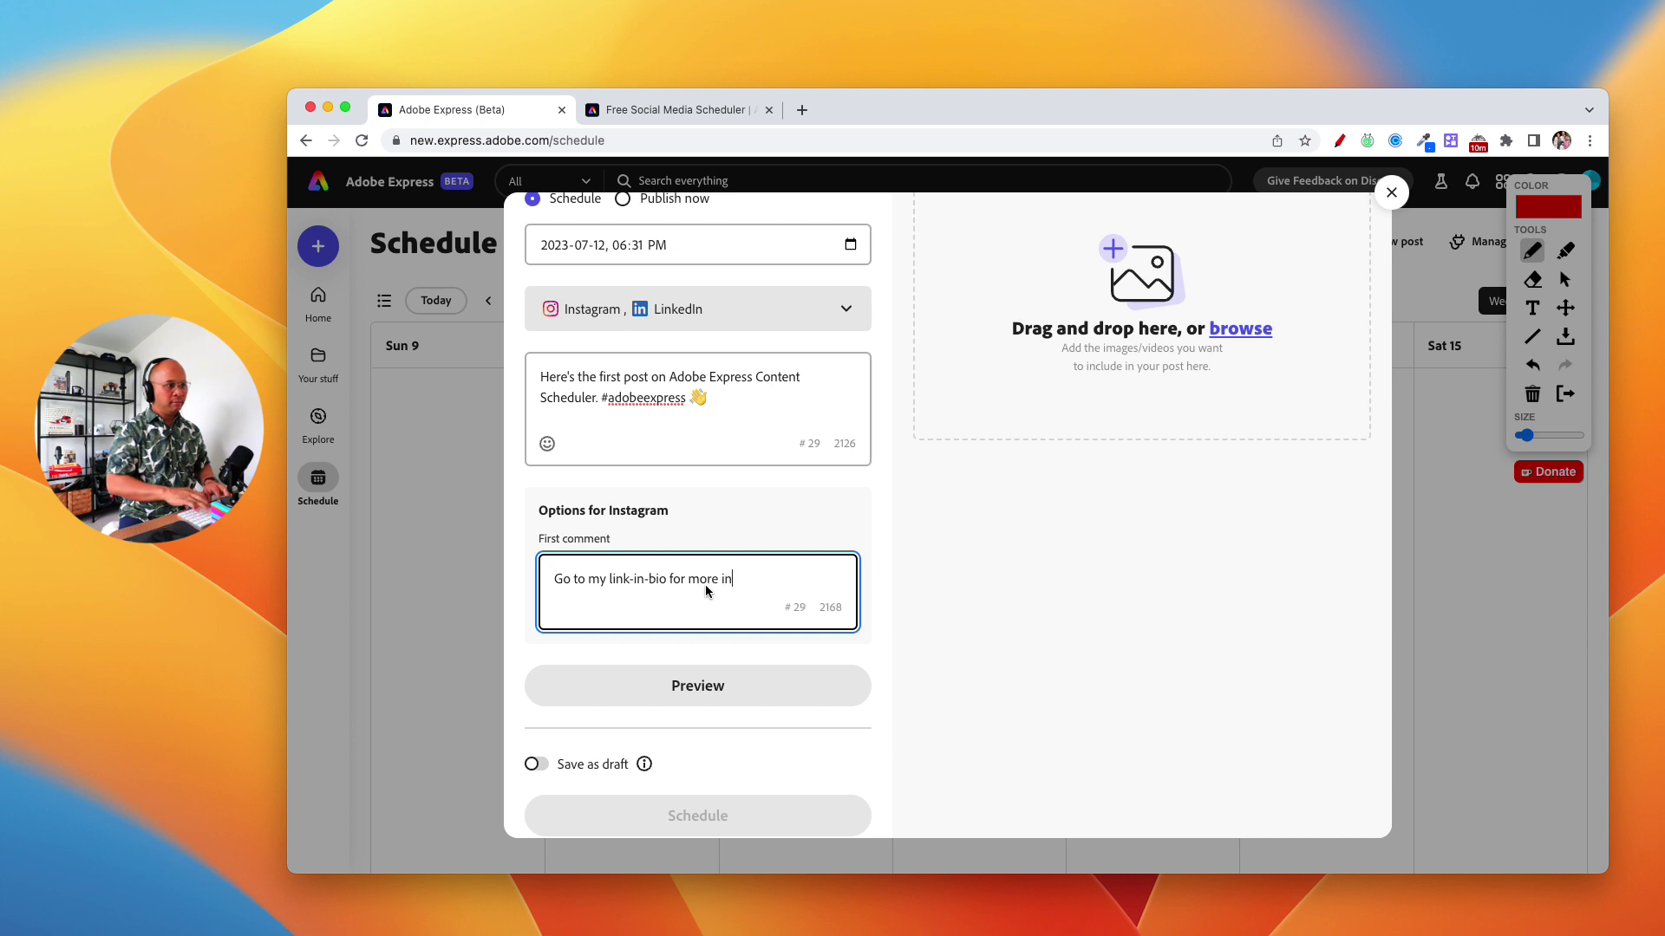
pyautogui.write('fo!')
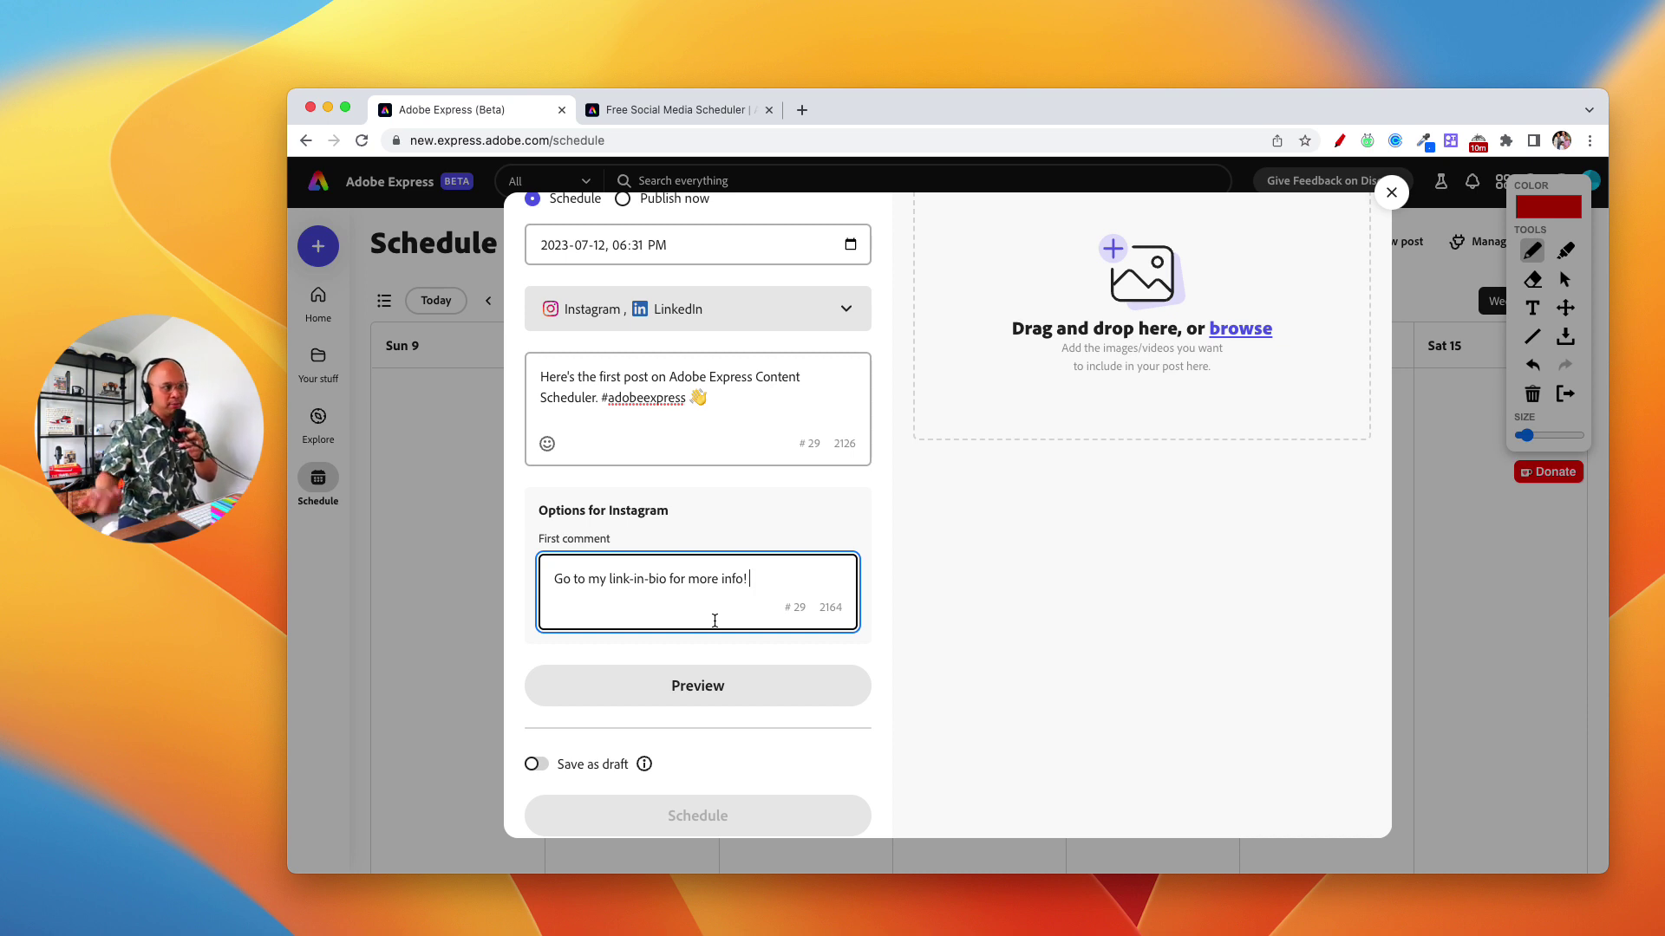
pyautogui.scroll(-1, 741, 621)
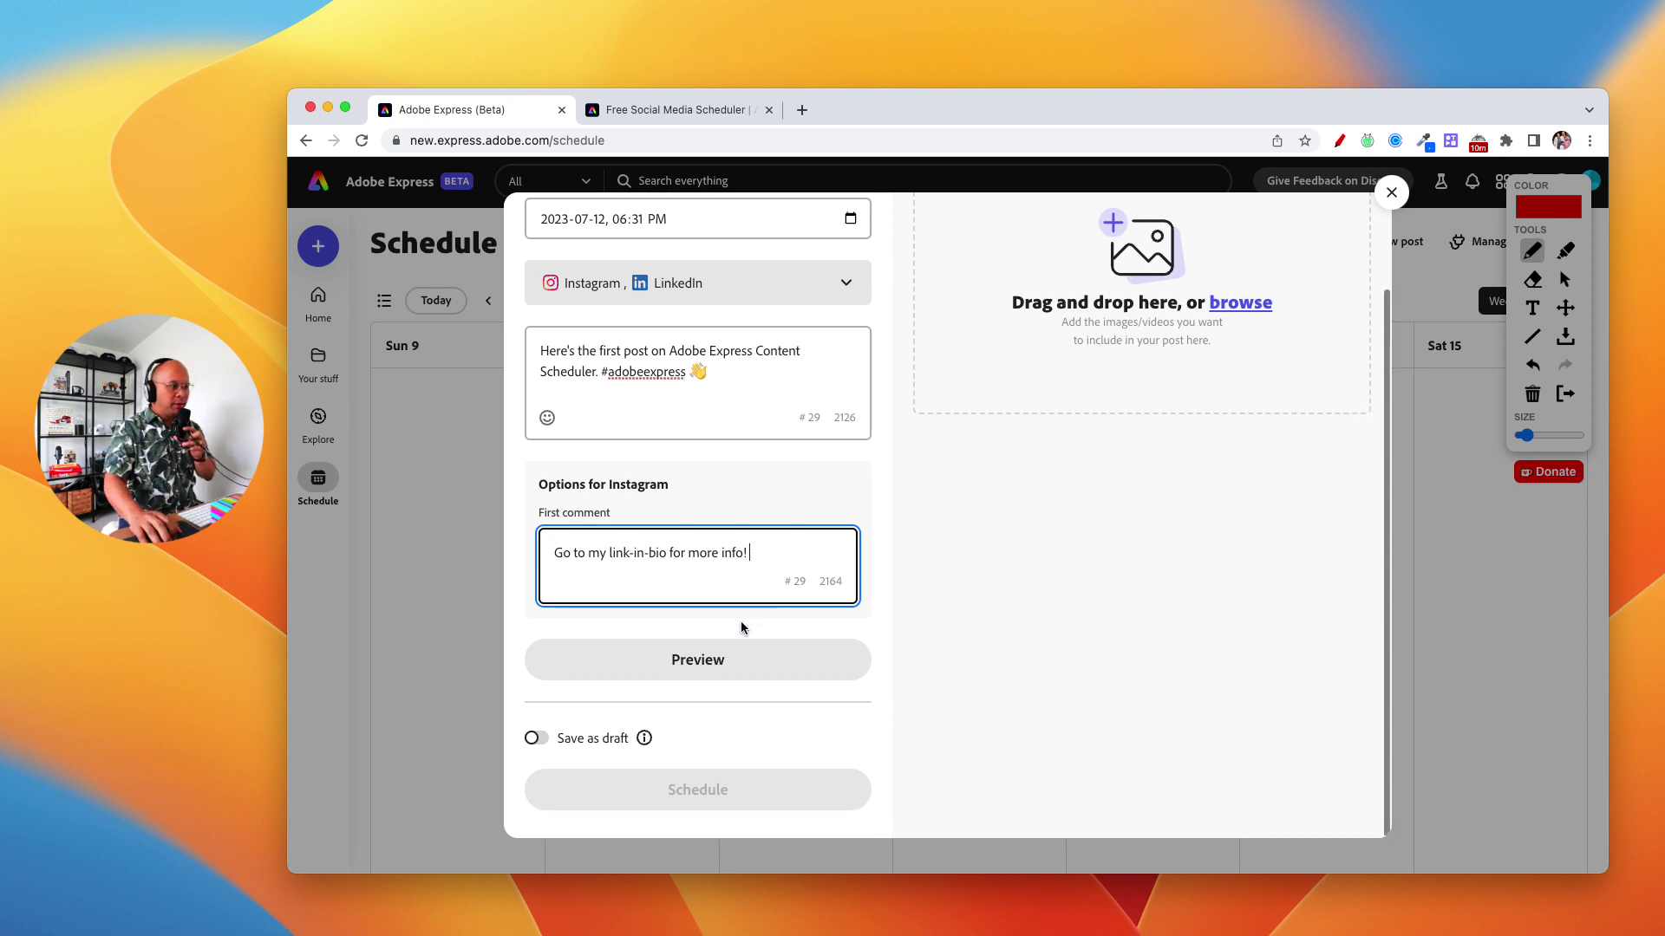
pyautogui.scroll(5, 740, 628)
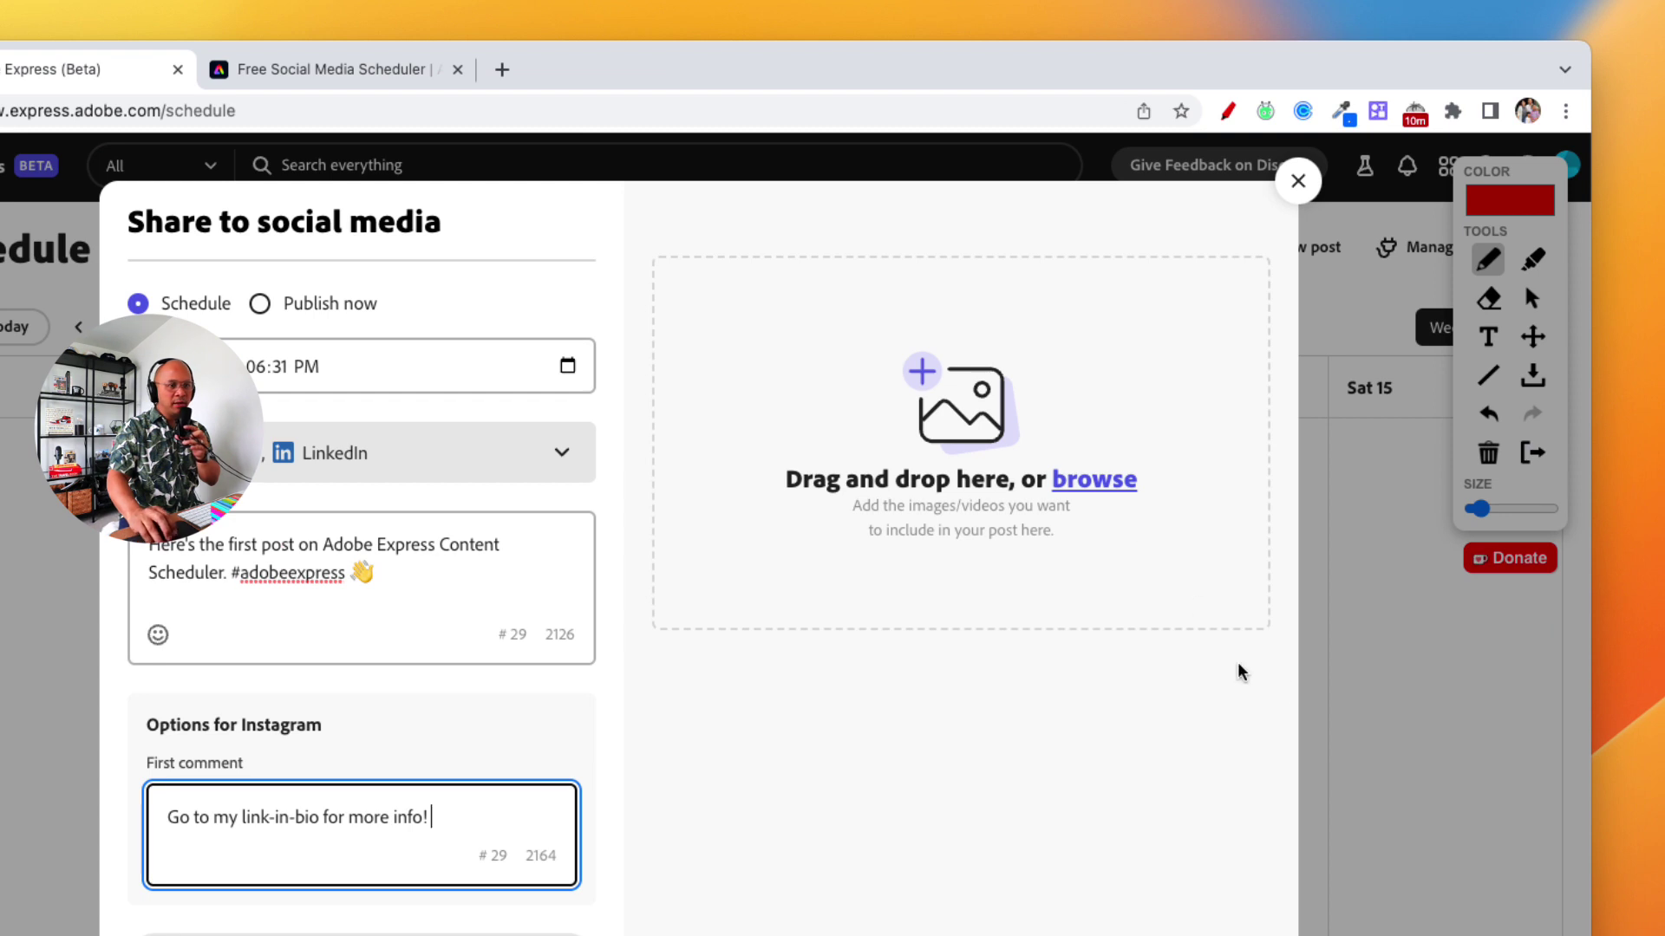
# Step: Drag the peace-sign photo from the desktop into the post's 'Drag and drop here' media area
pyautogui.click(1611, 626)
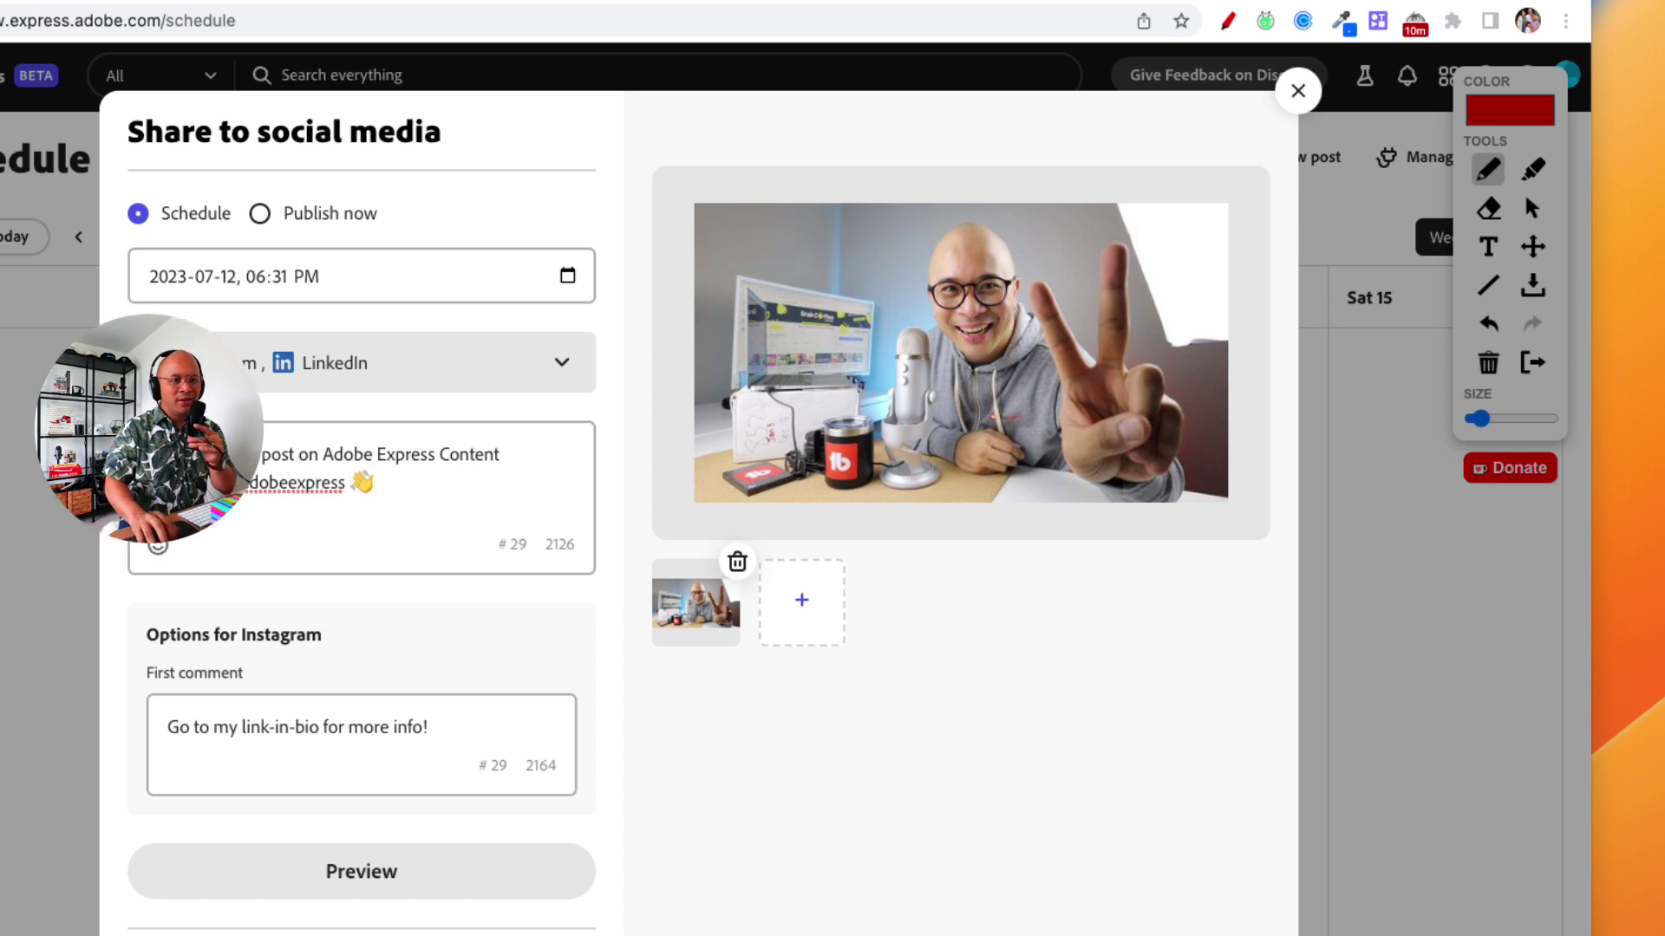
pyautogui.click(1032, 404)
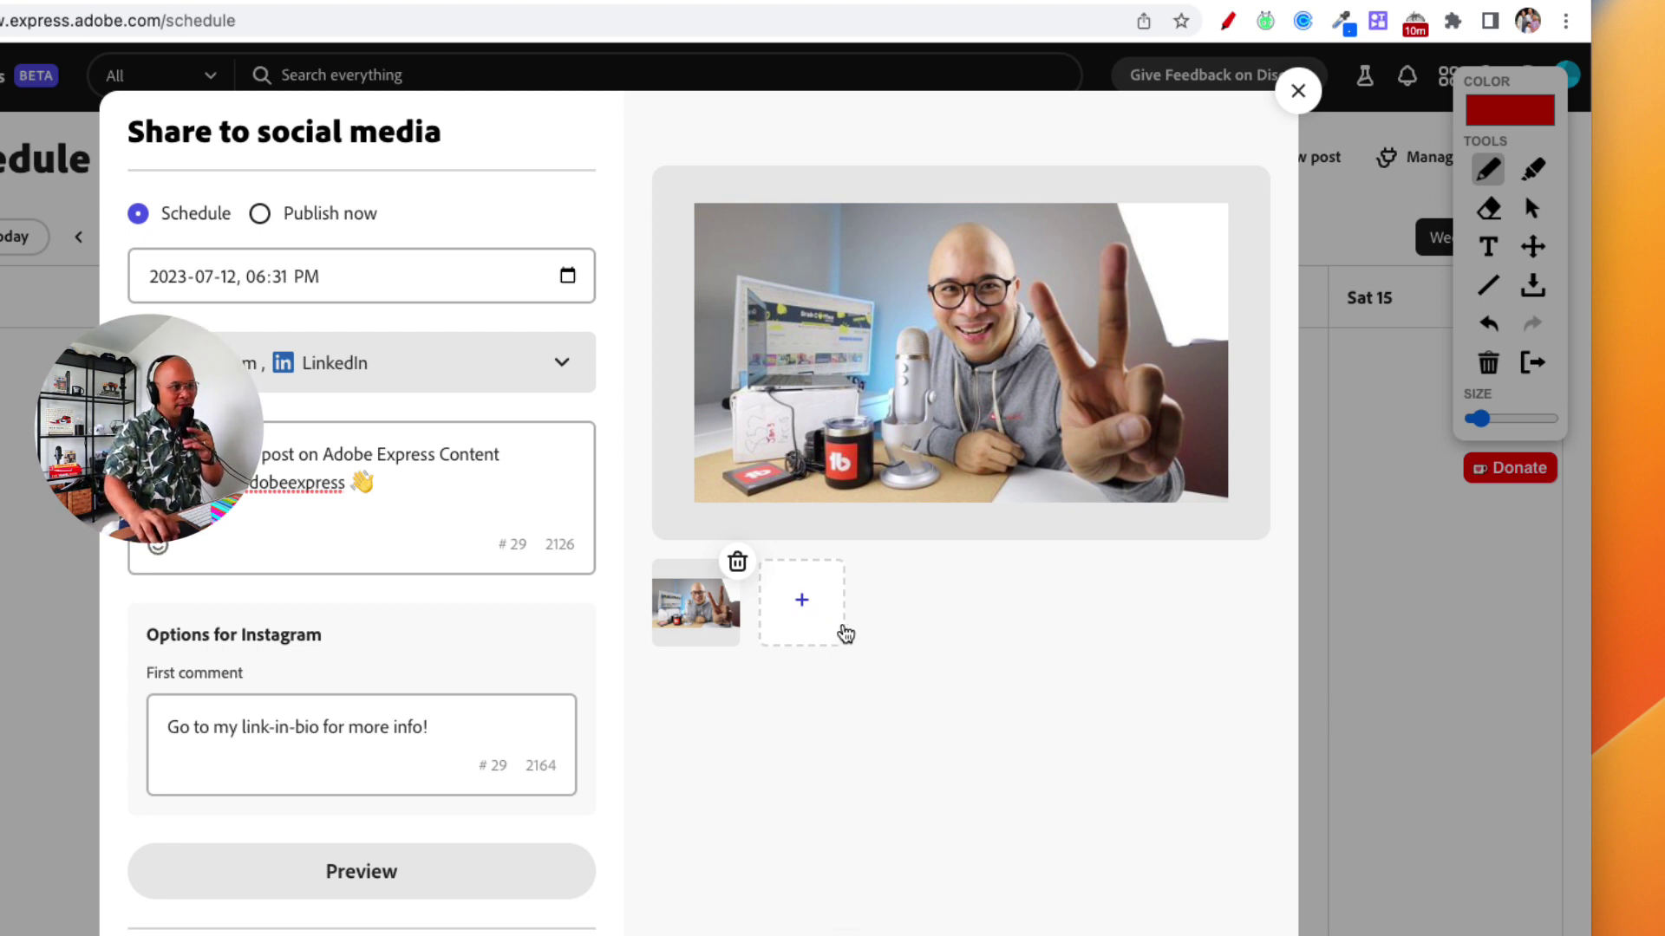
pyautogui.scroll(-4, 794, 652)
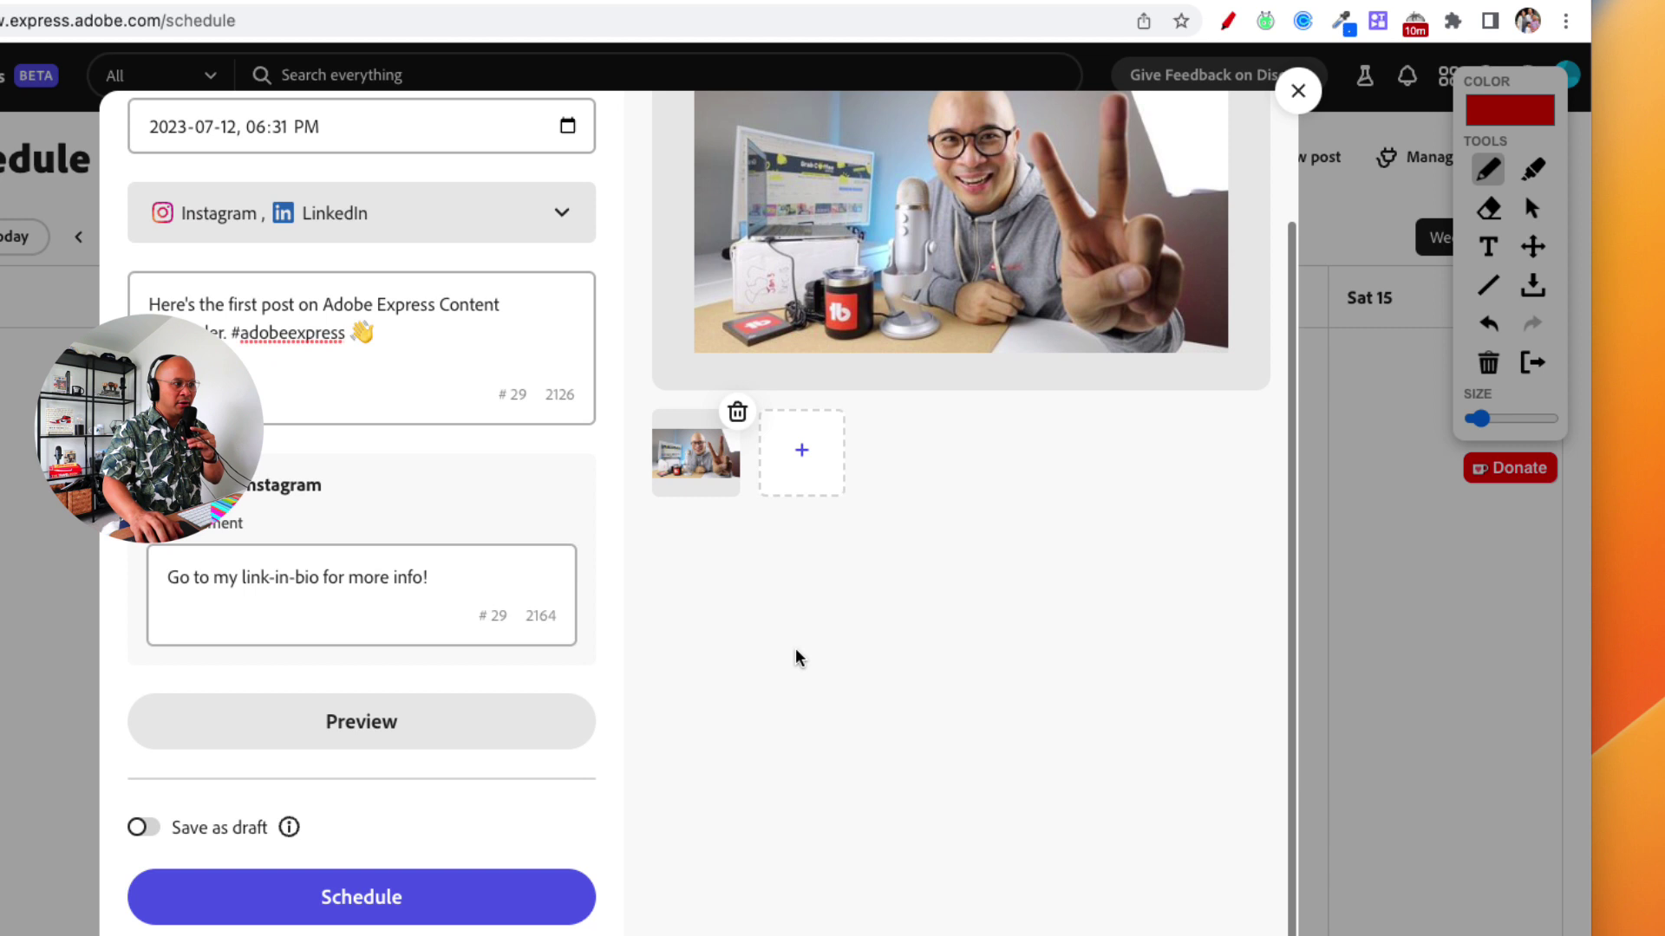
pyautogui.click(407, 739)
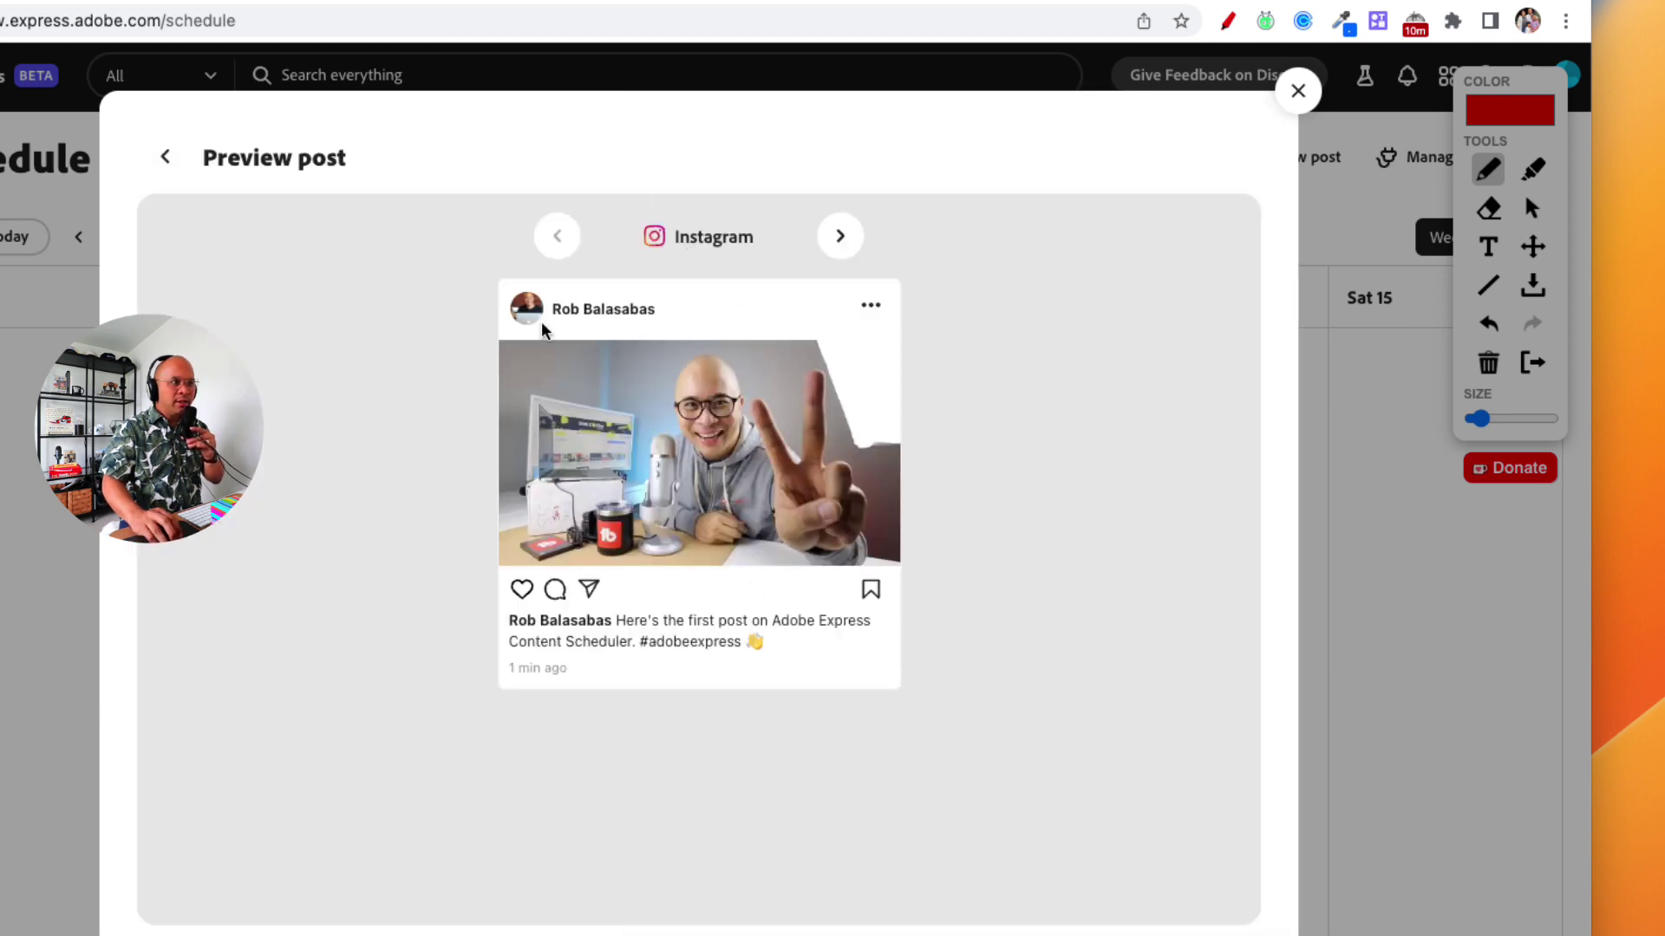
pyautogui.click(182, 164)
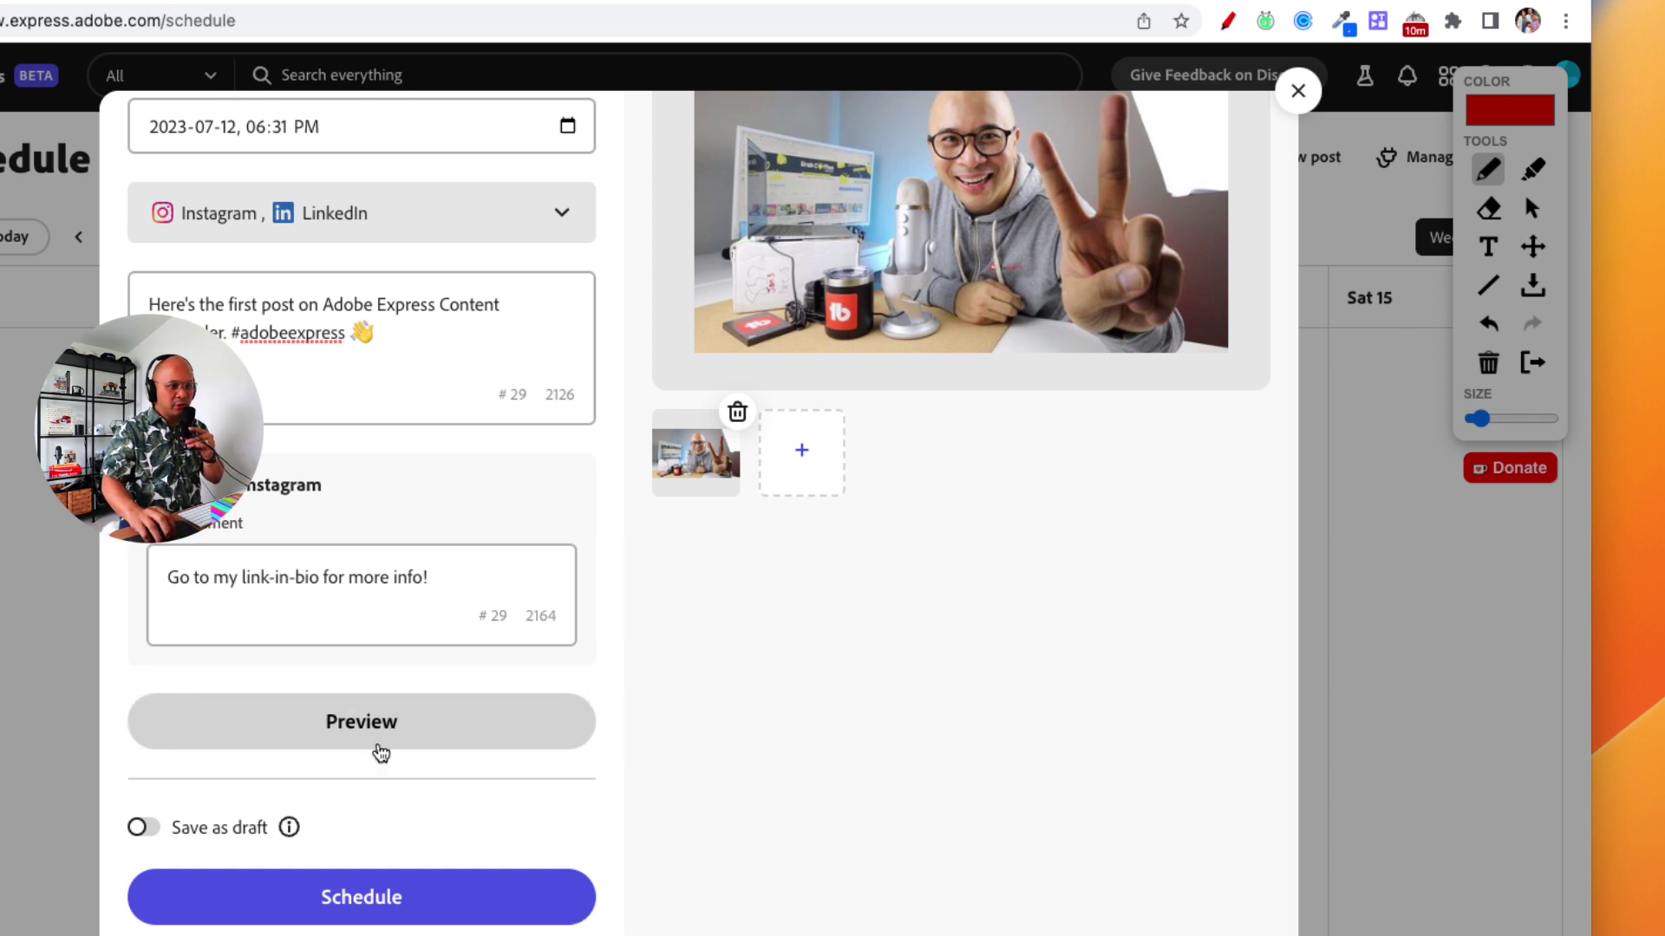
pyautogui.click(323, 740)
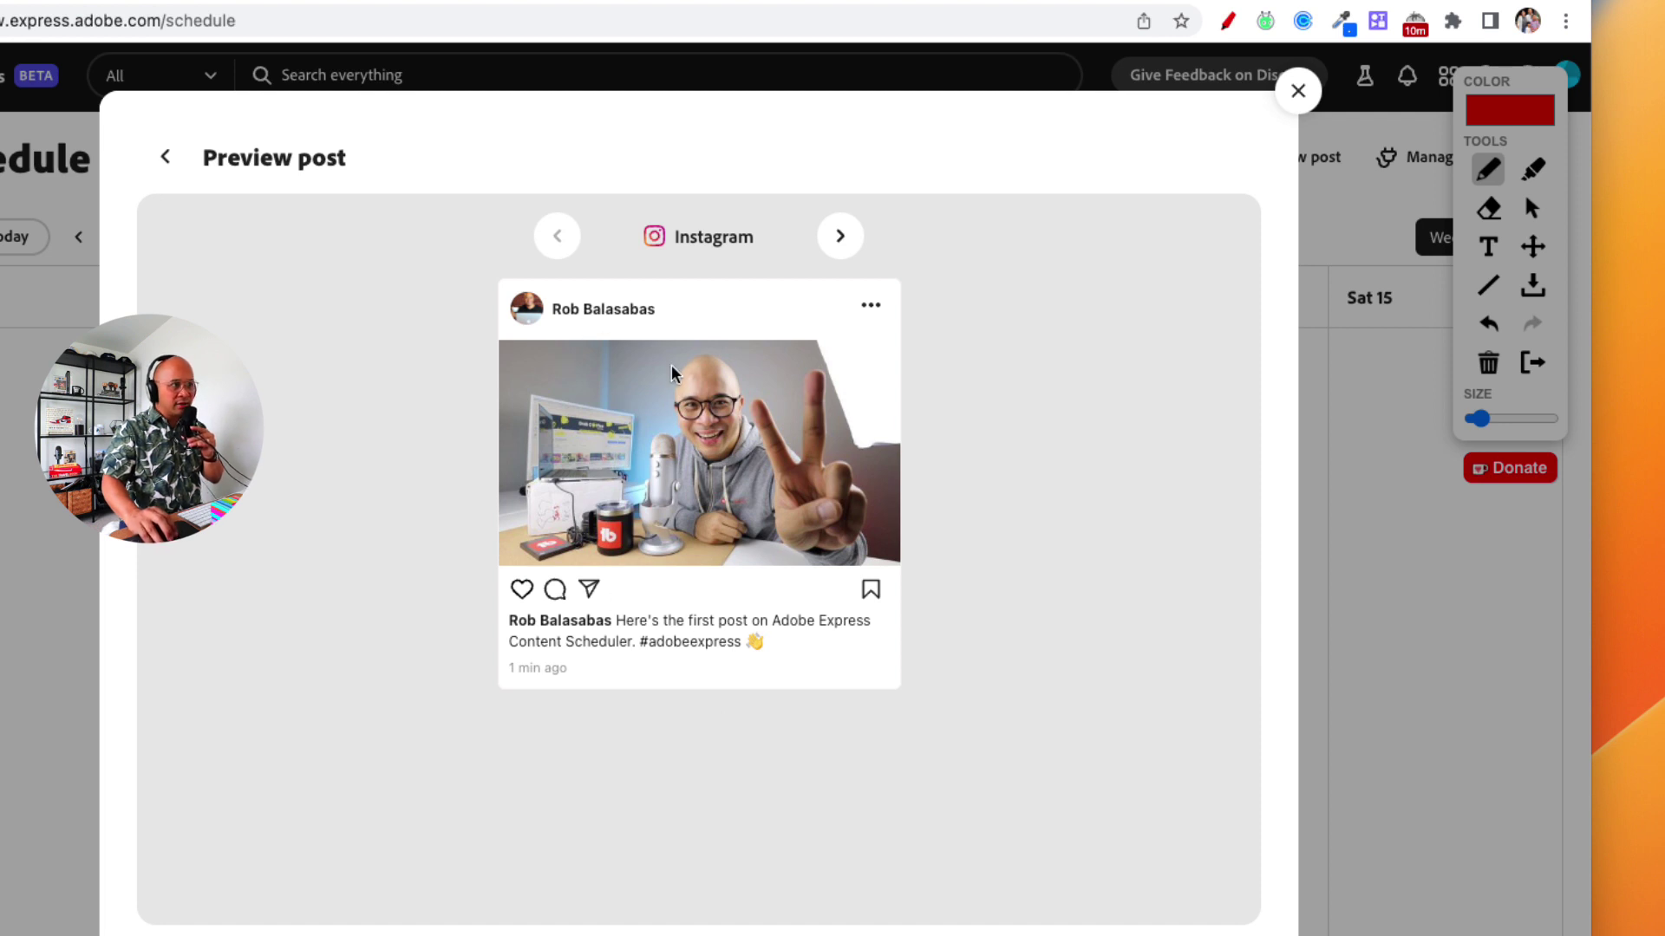
pyautogui.click(841, 239)
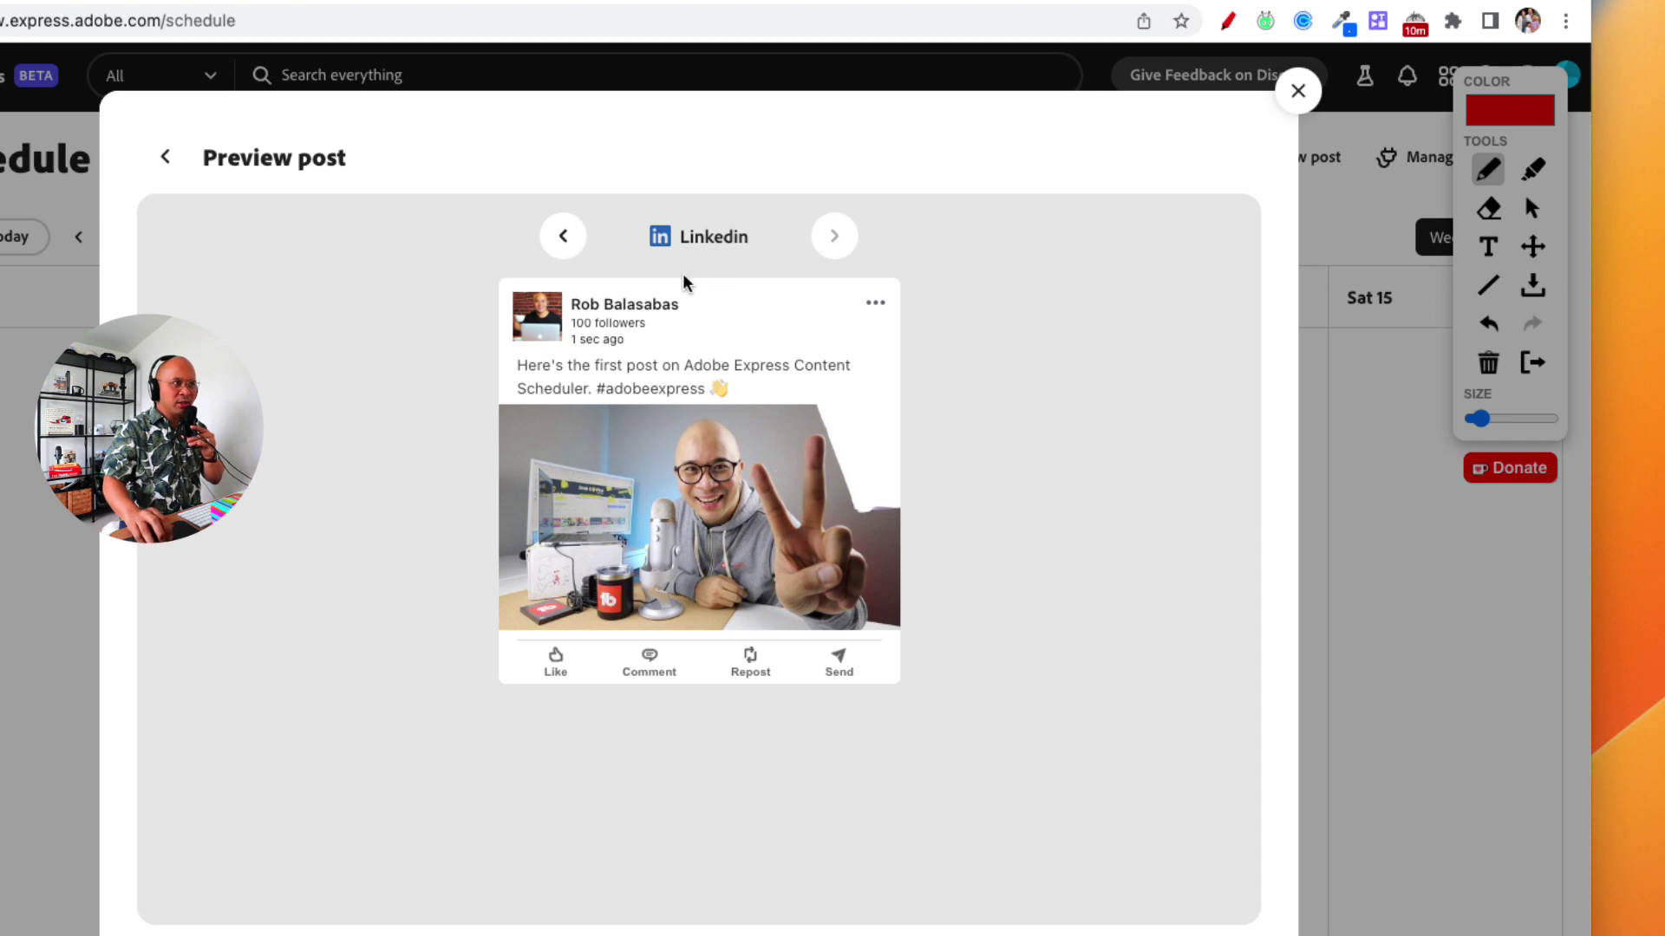
pyautogui.click(565, 239)
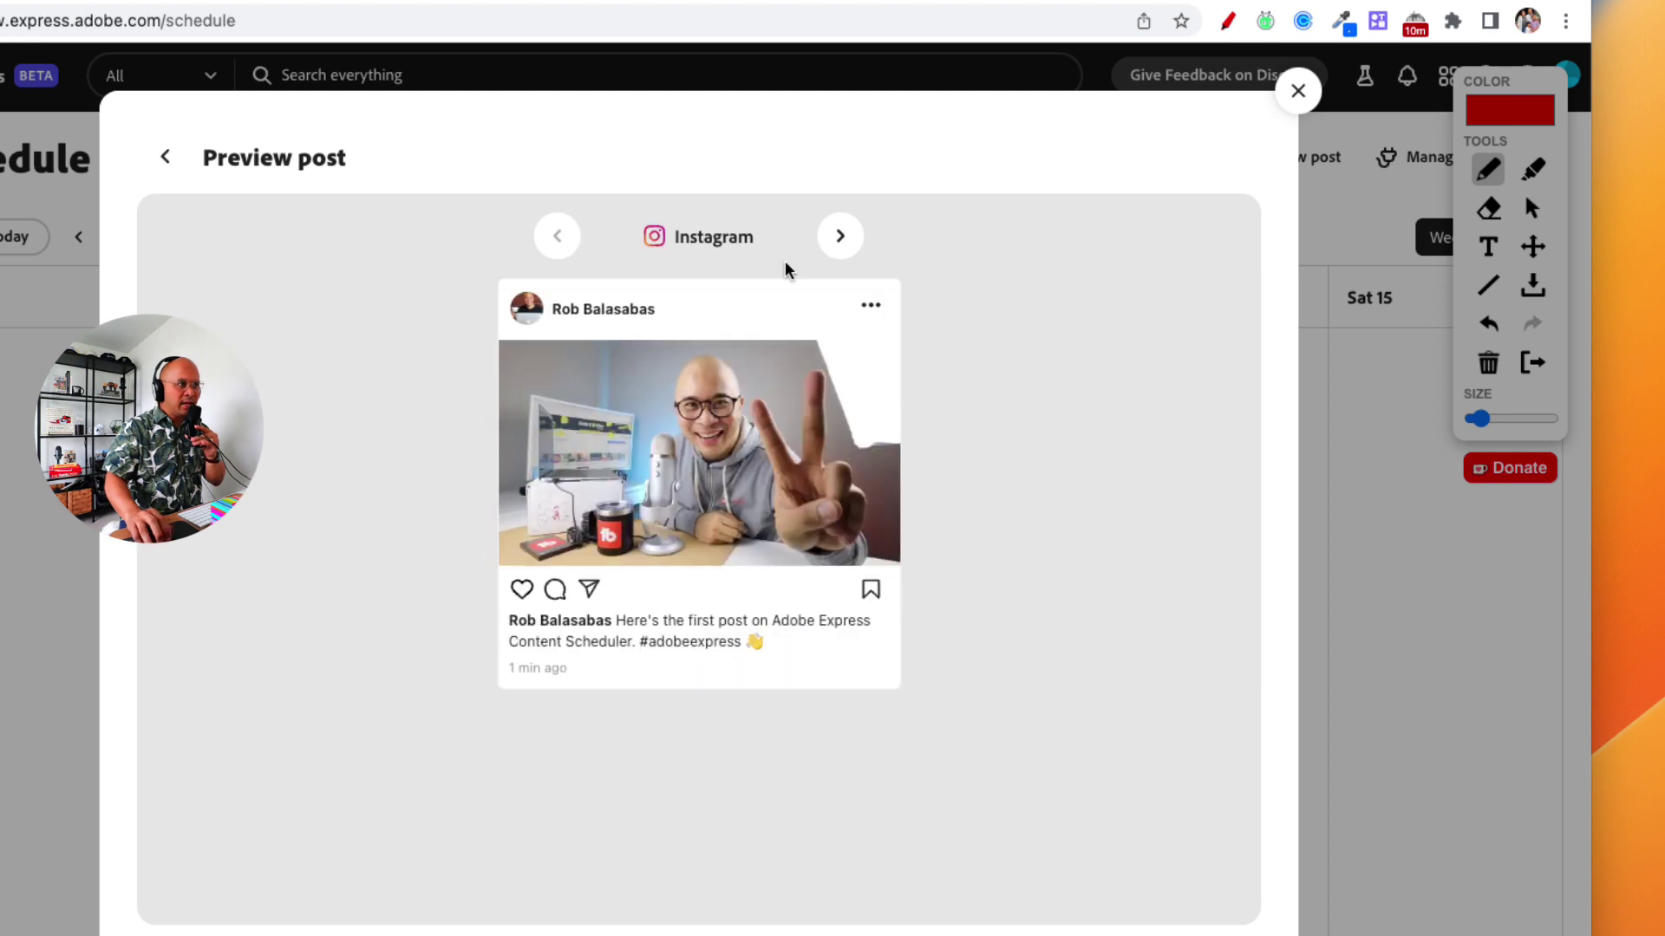
pyautogui.click(821, 244)
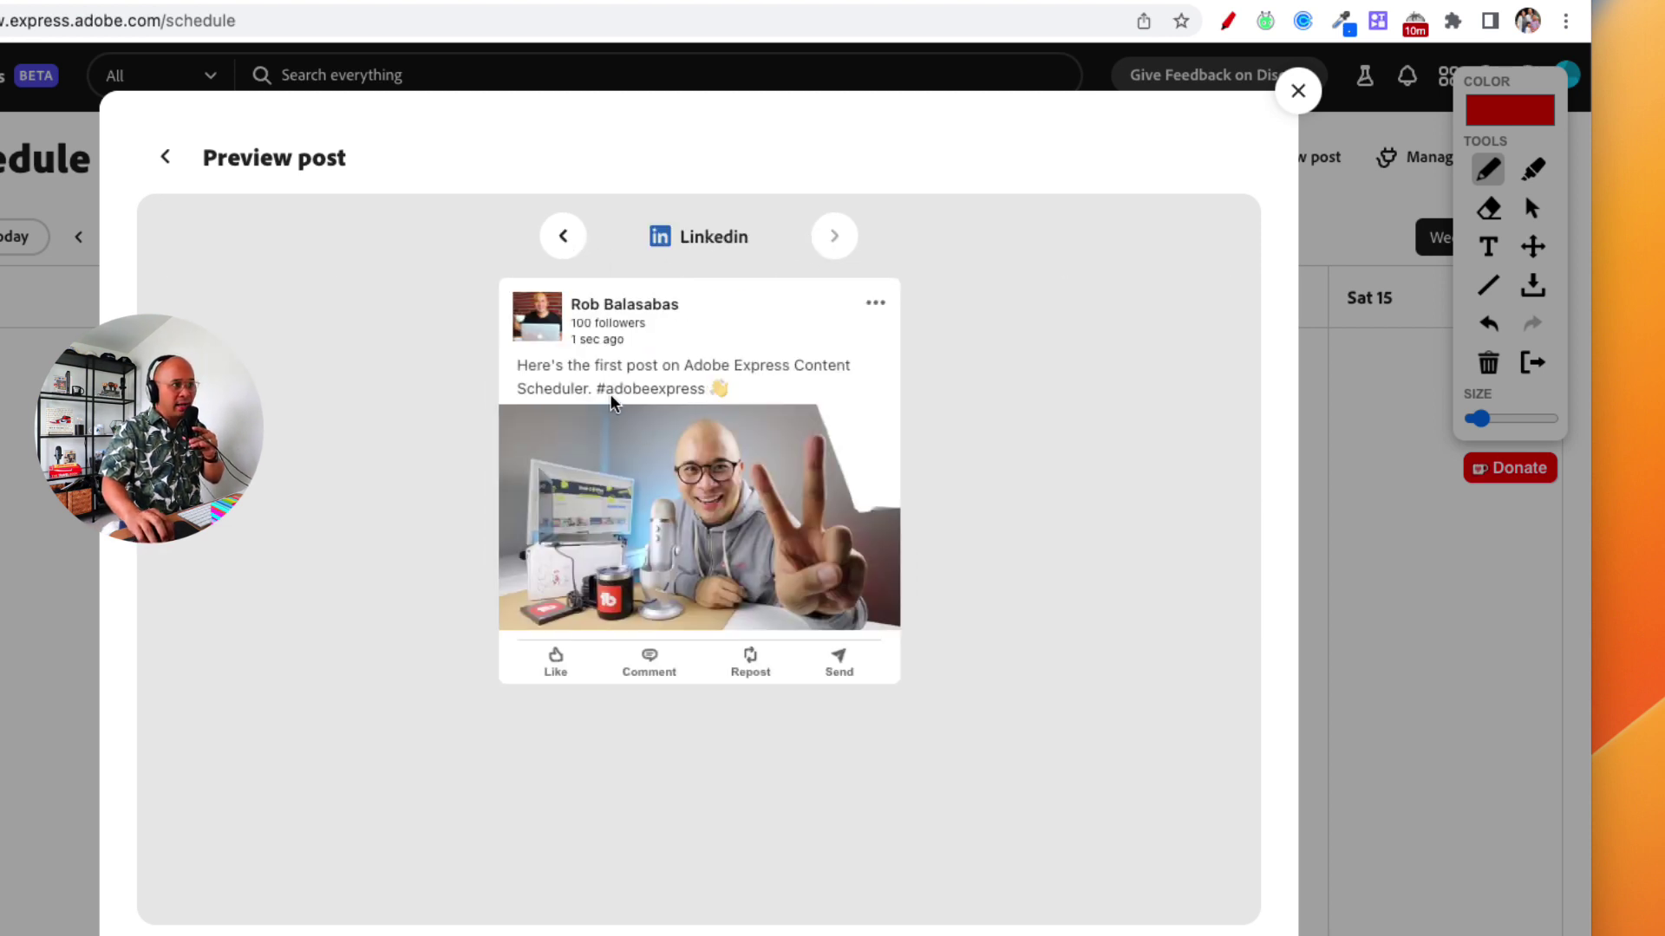
pyautogui.click(561, 238)
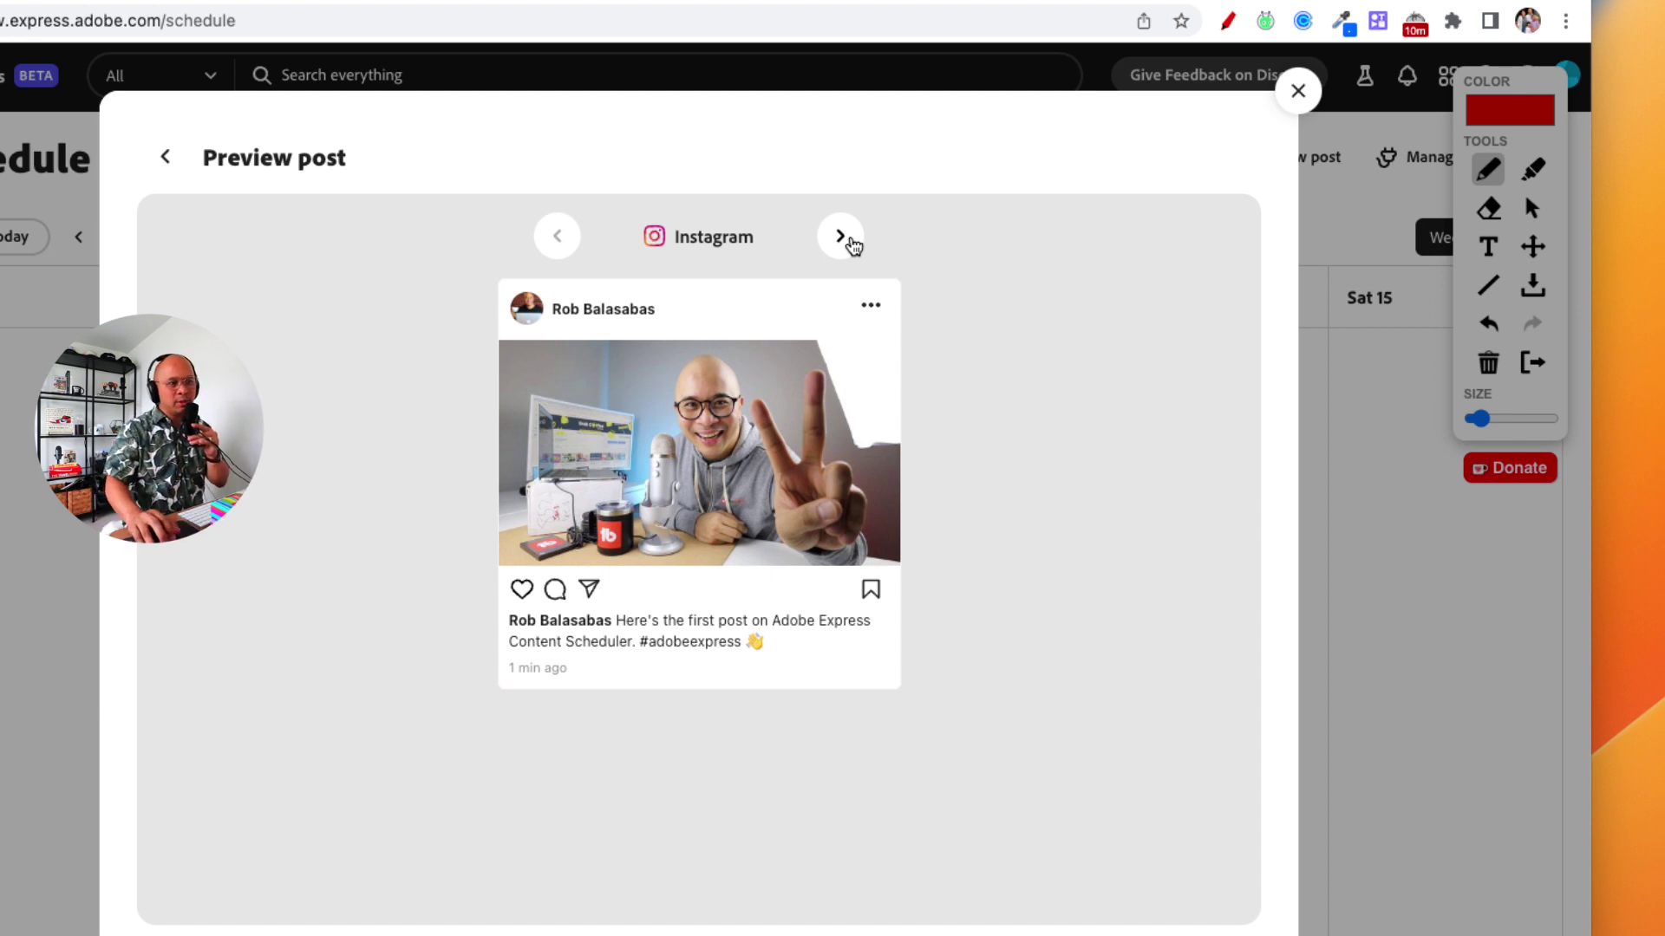
pyautogui.click(166, 161)
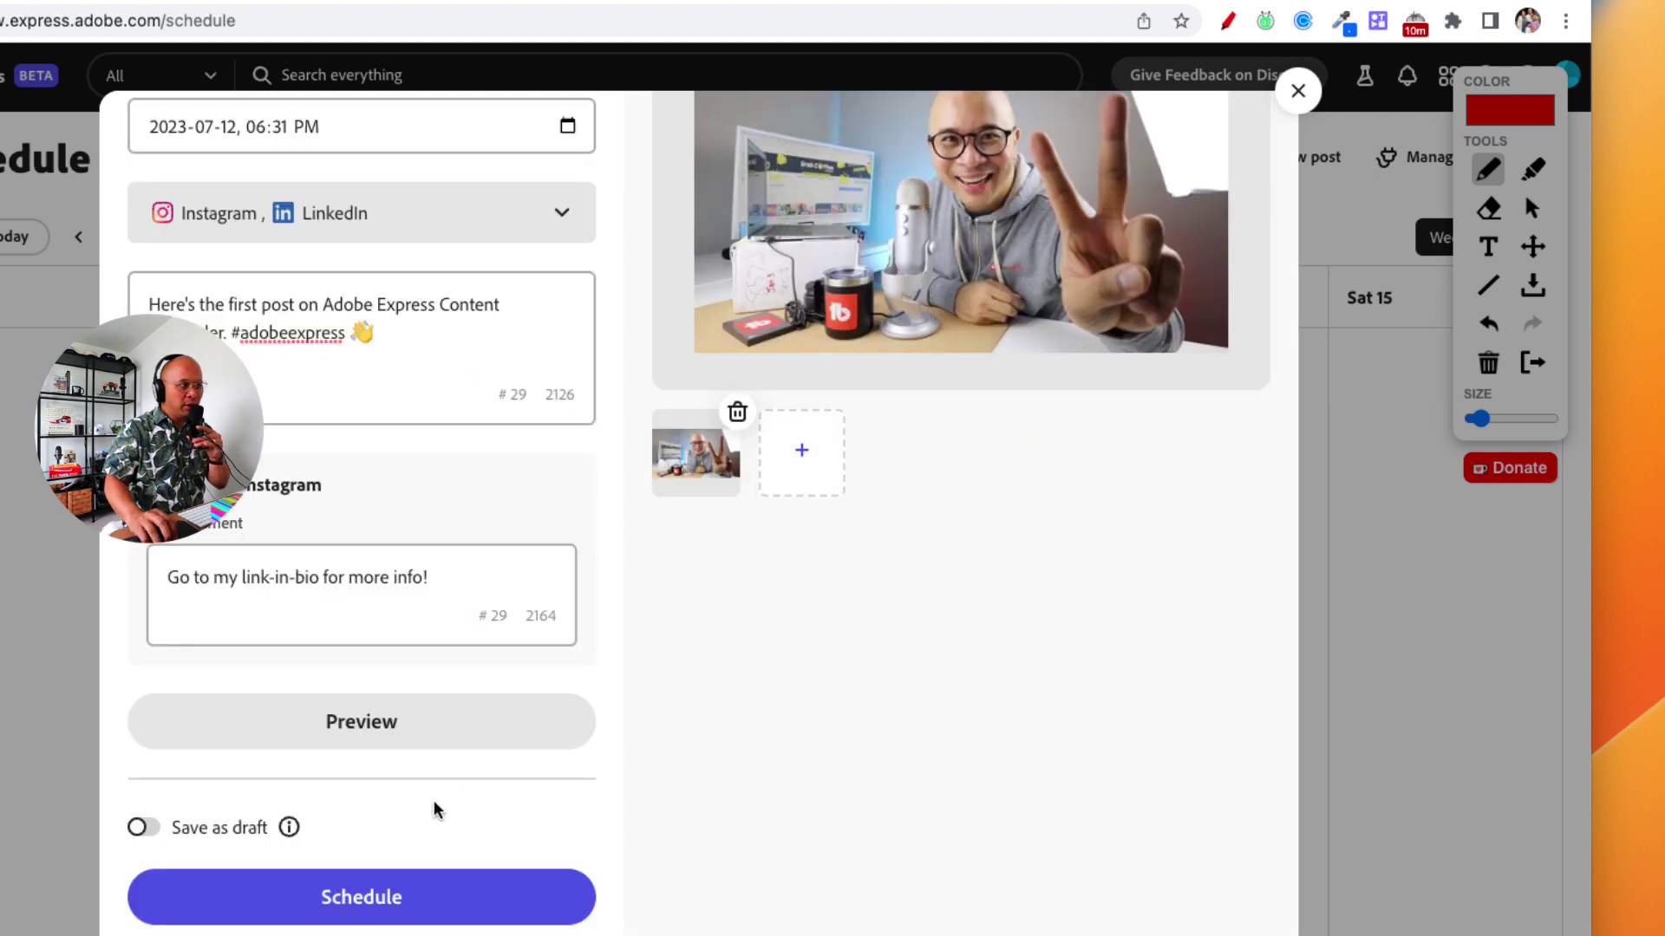
pyautogui.scroll(1, 253, 860)
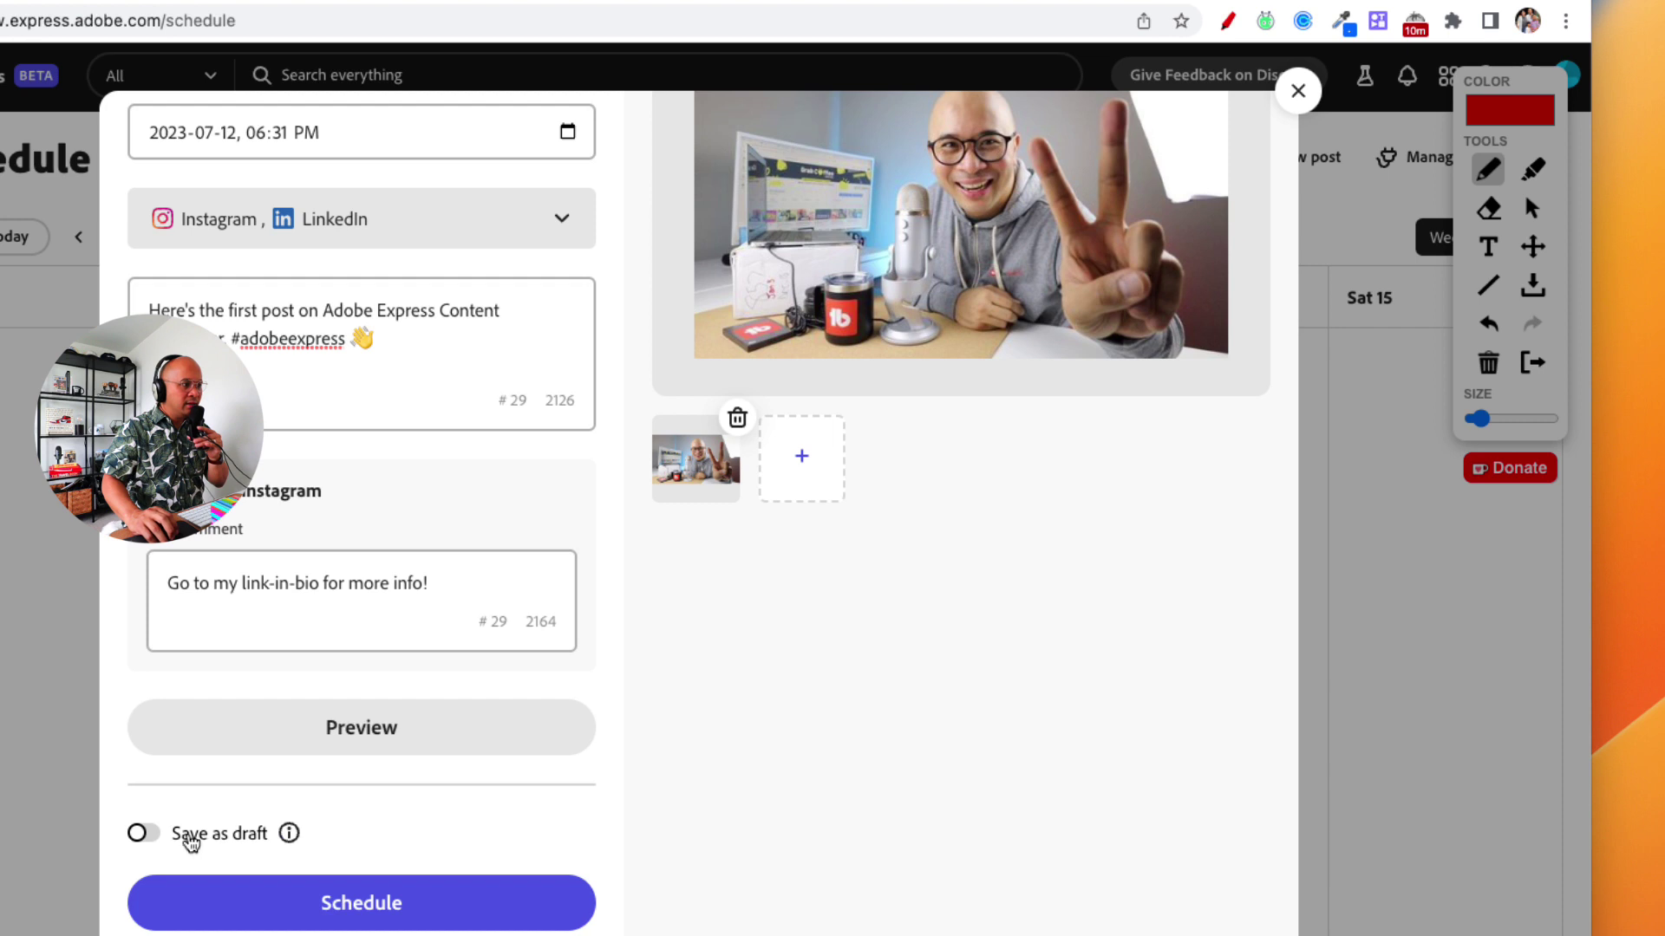
pyautogui.click(140, 834)
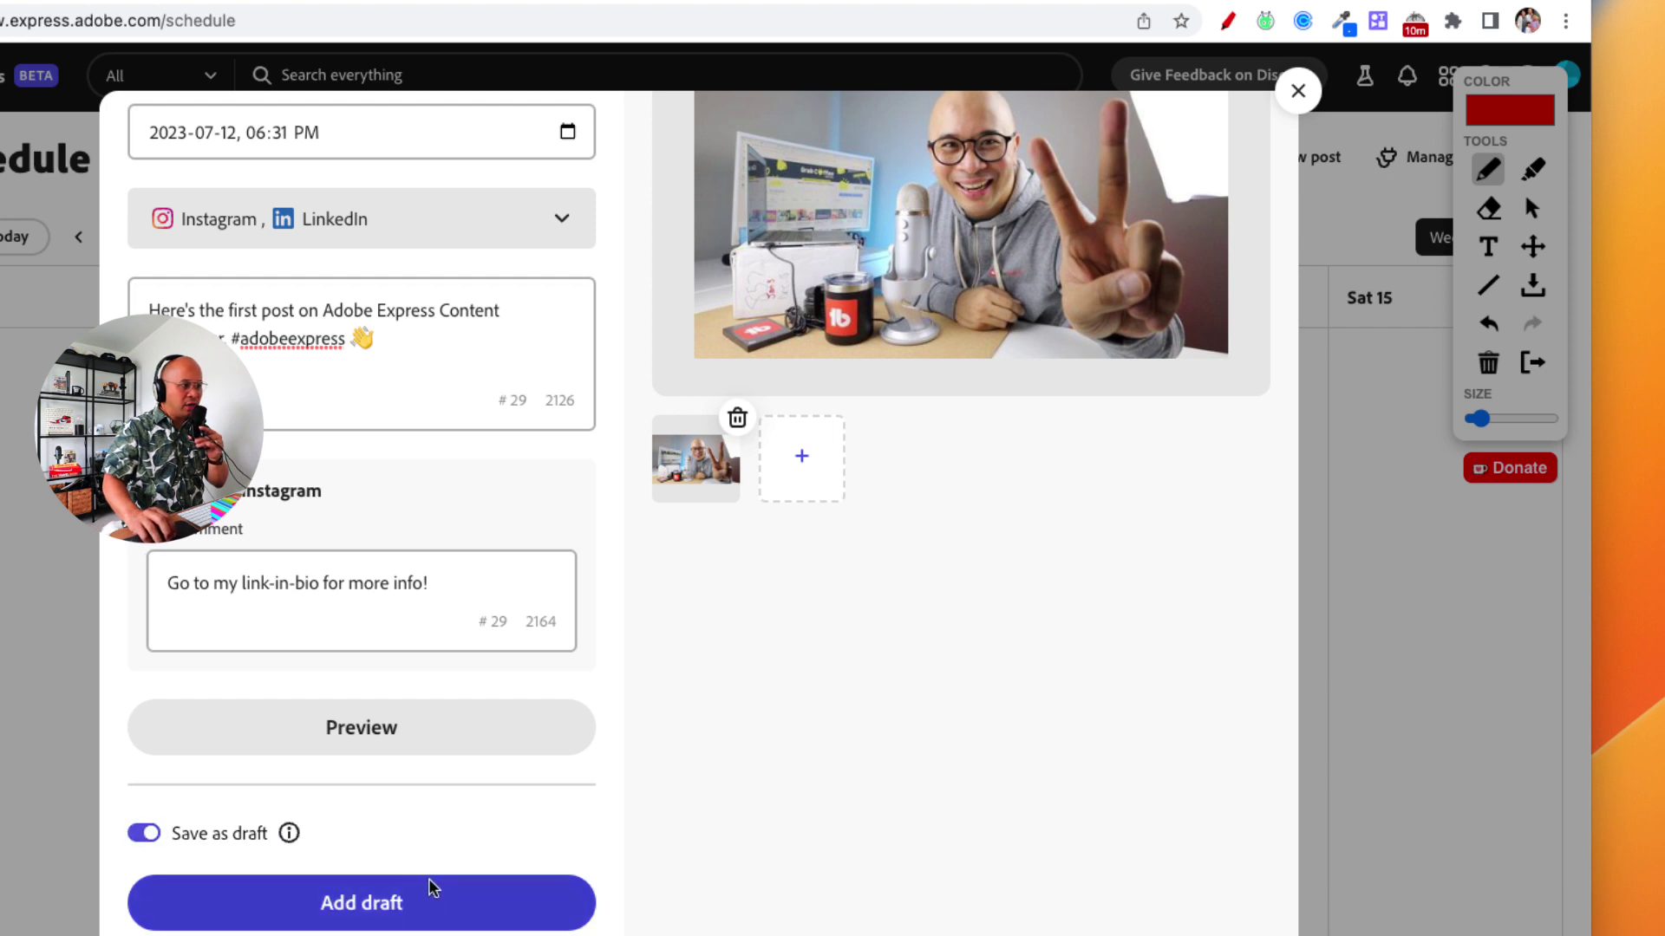
pyautogui.click(146, 833)
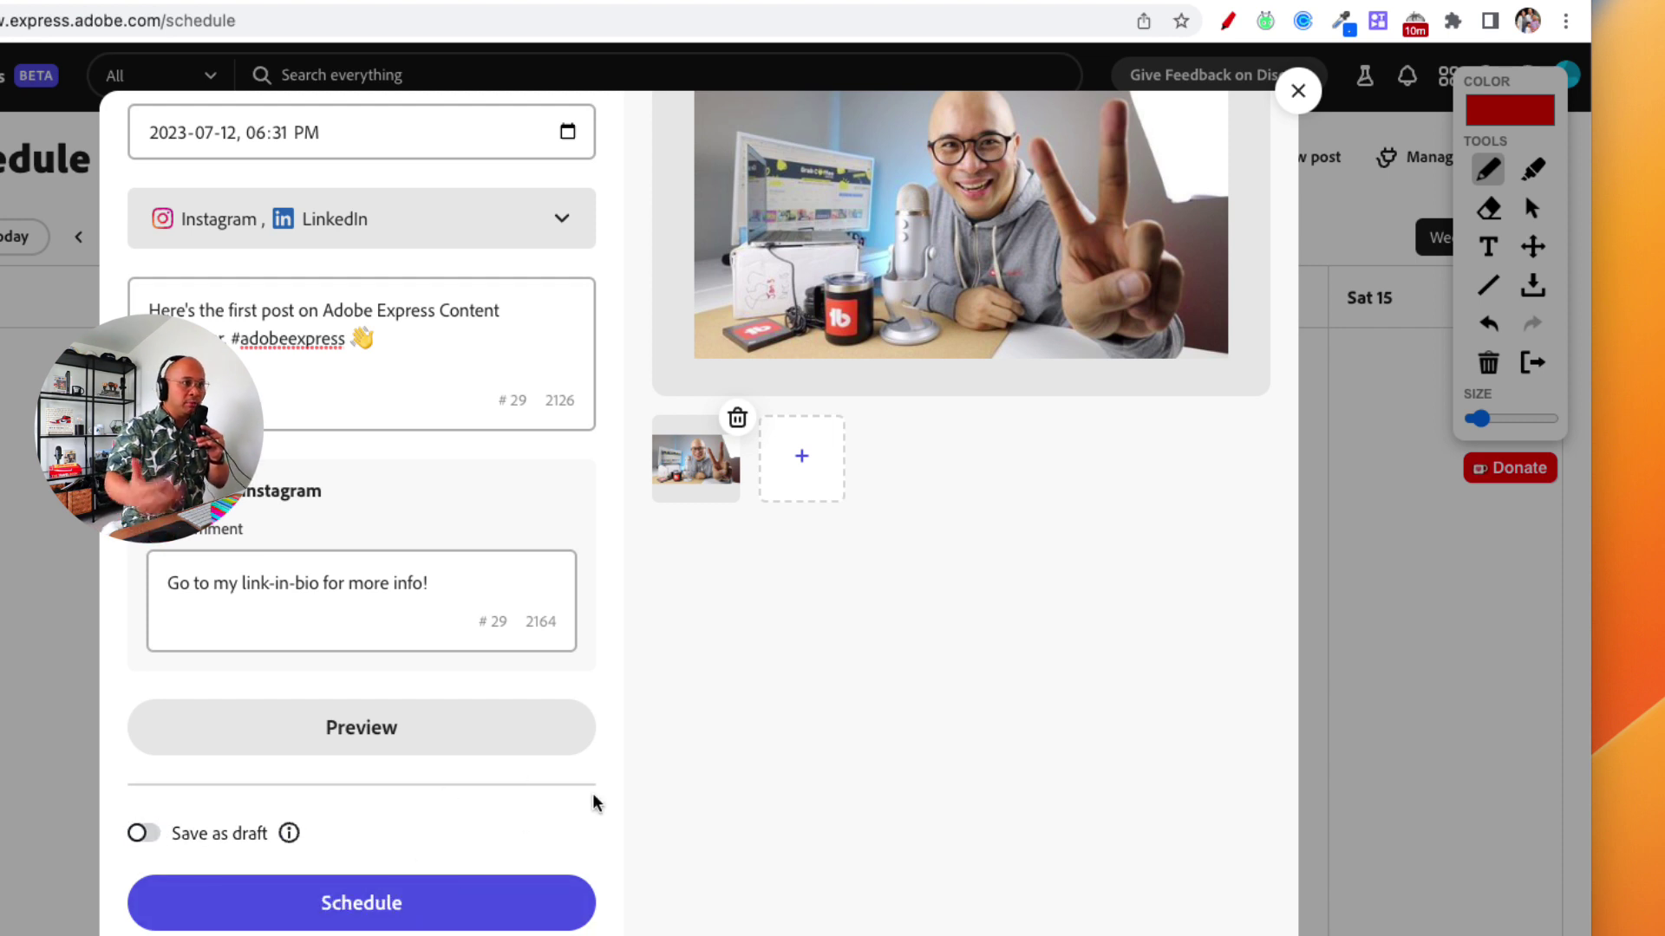
pyautogui.scroll(3, 511, 766)
pyautogui.scroll(-4, 434, 789)
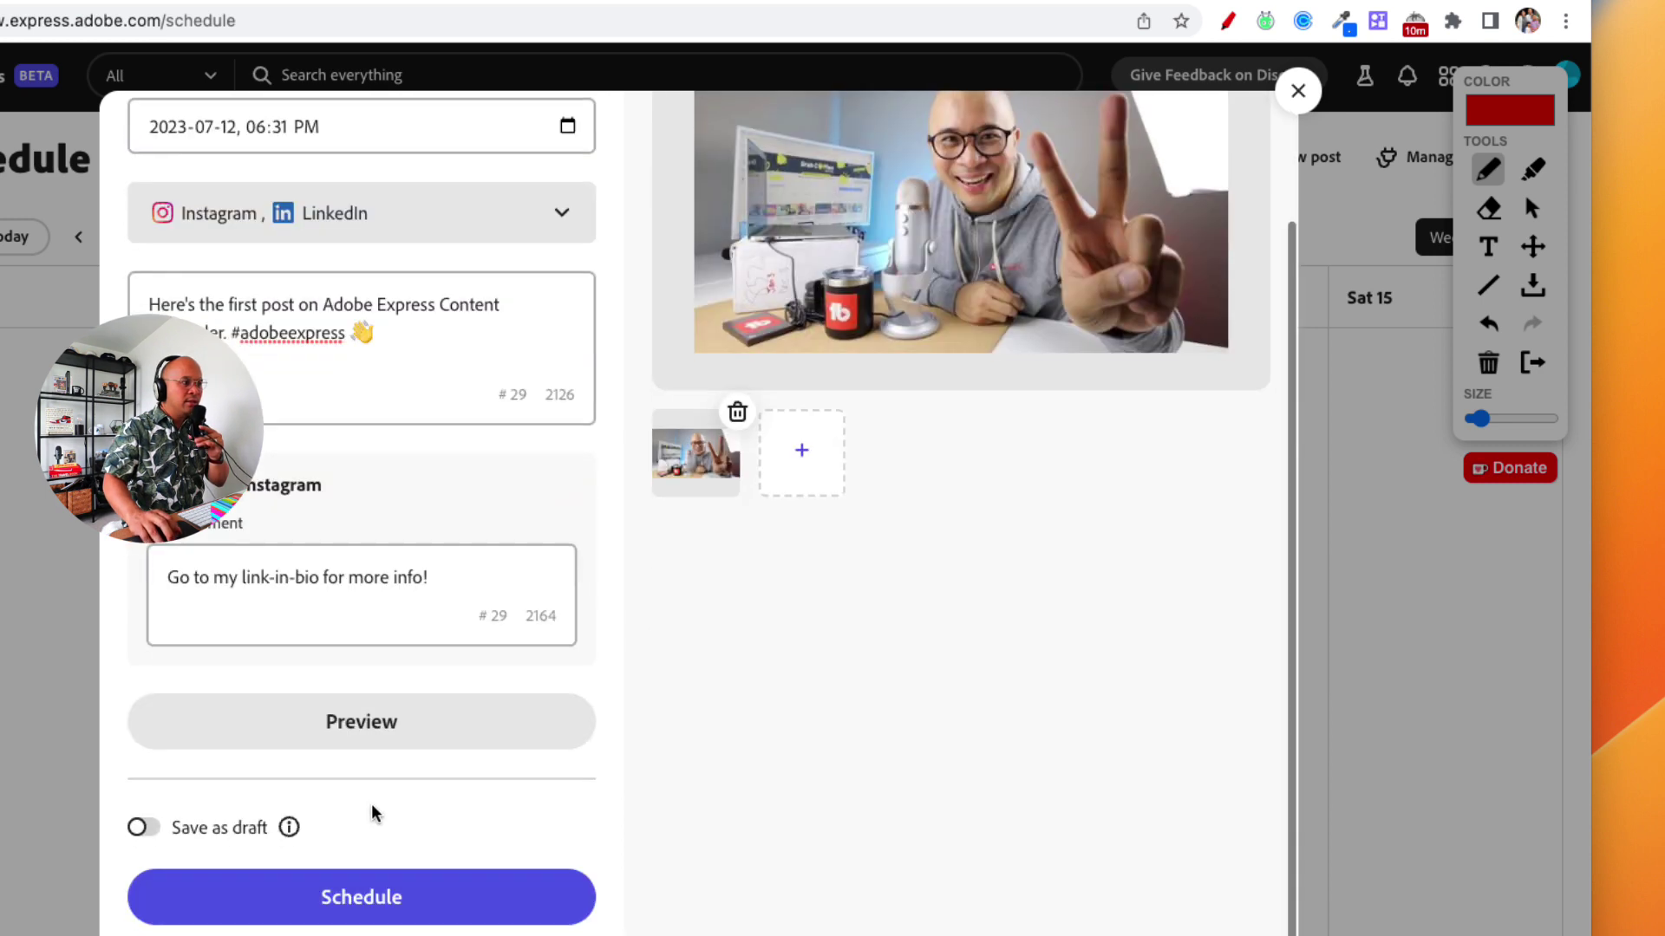
pyautogui.click(146, 830)
pyautogui.click(142, 833)
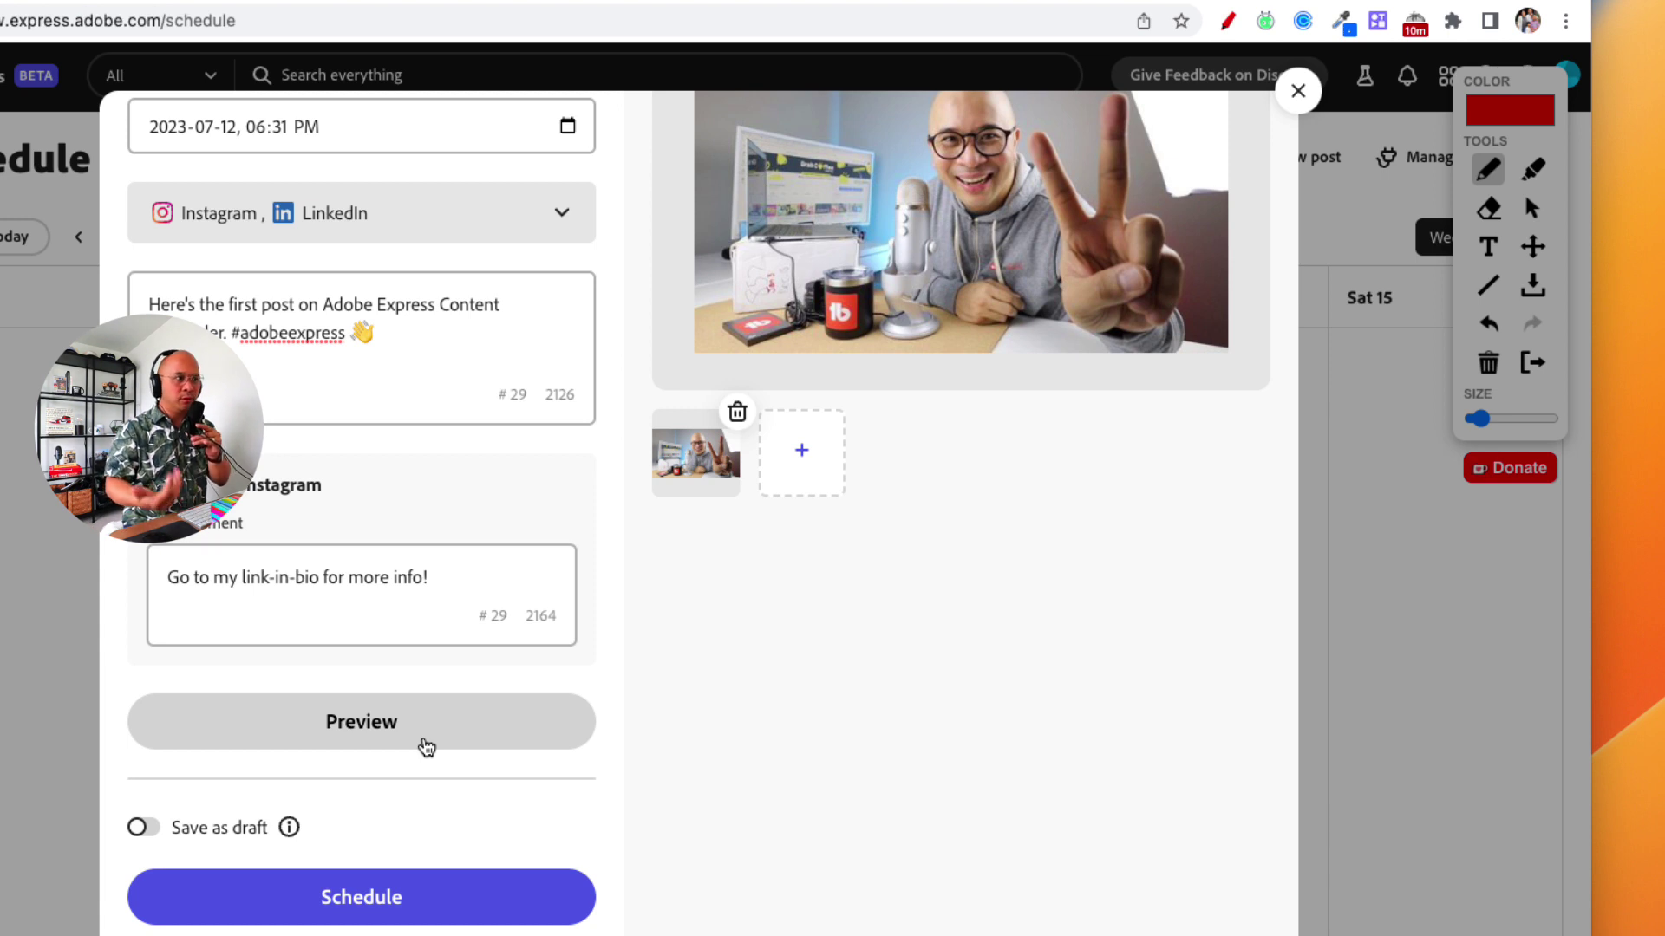
pyautogui.click(145, 829)
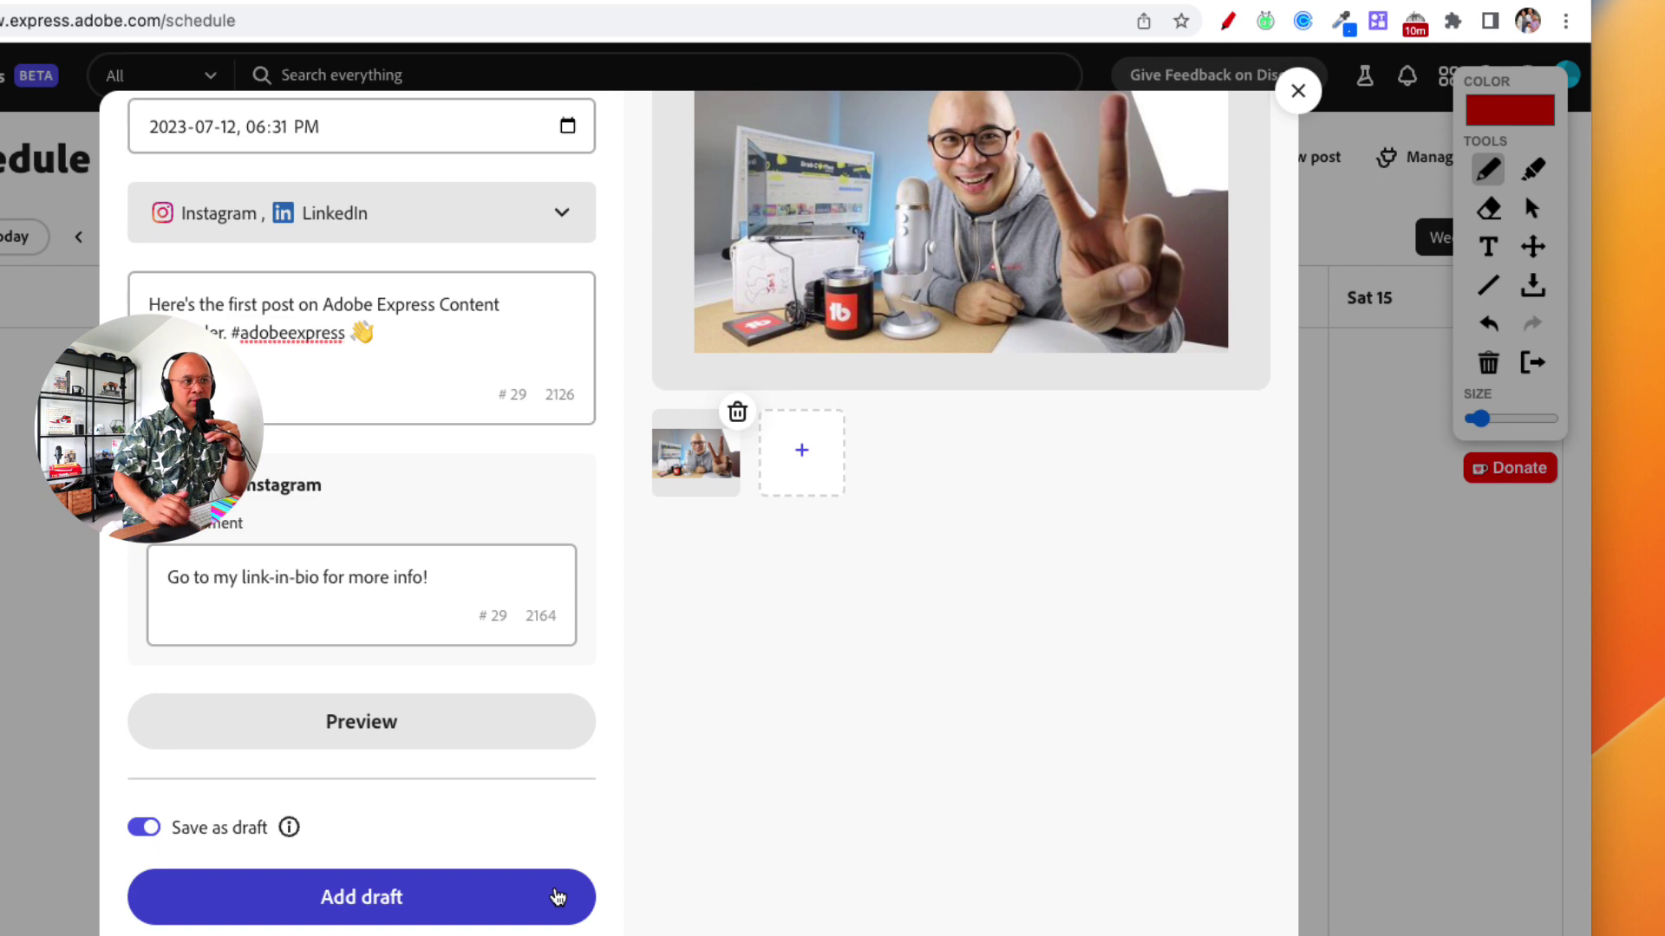
pyautogui.click(144, 828)
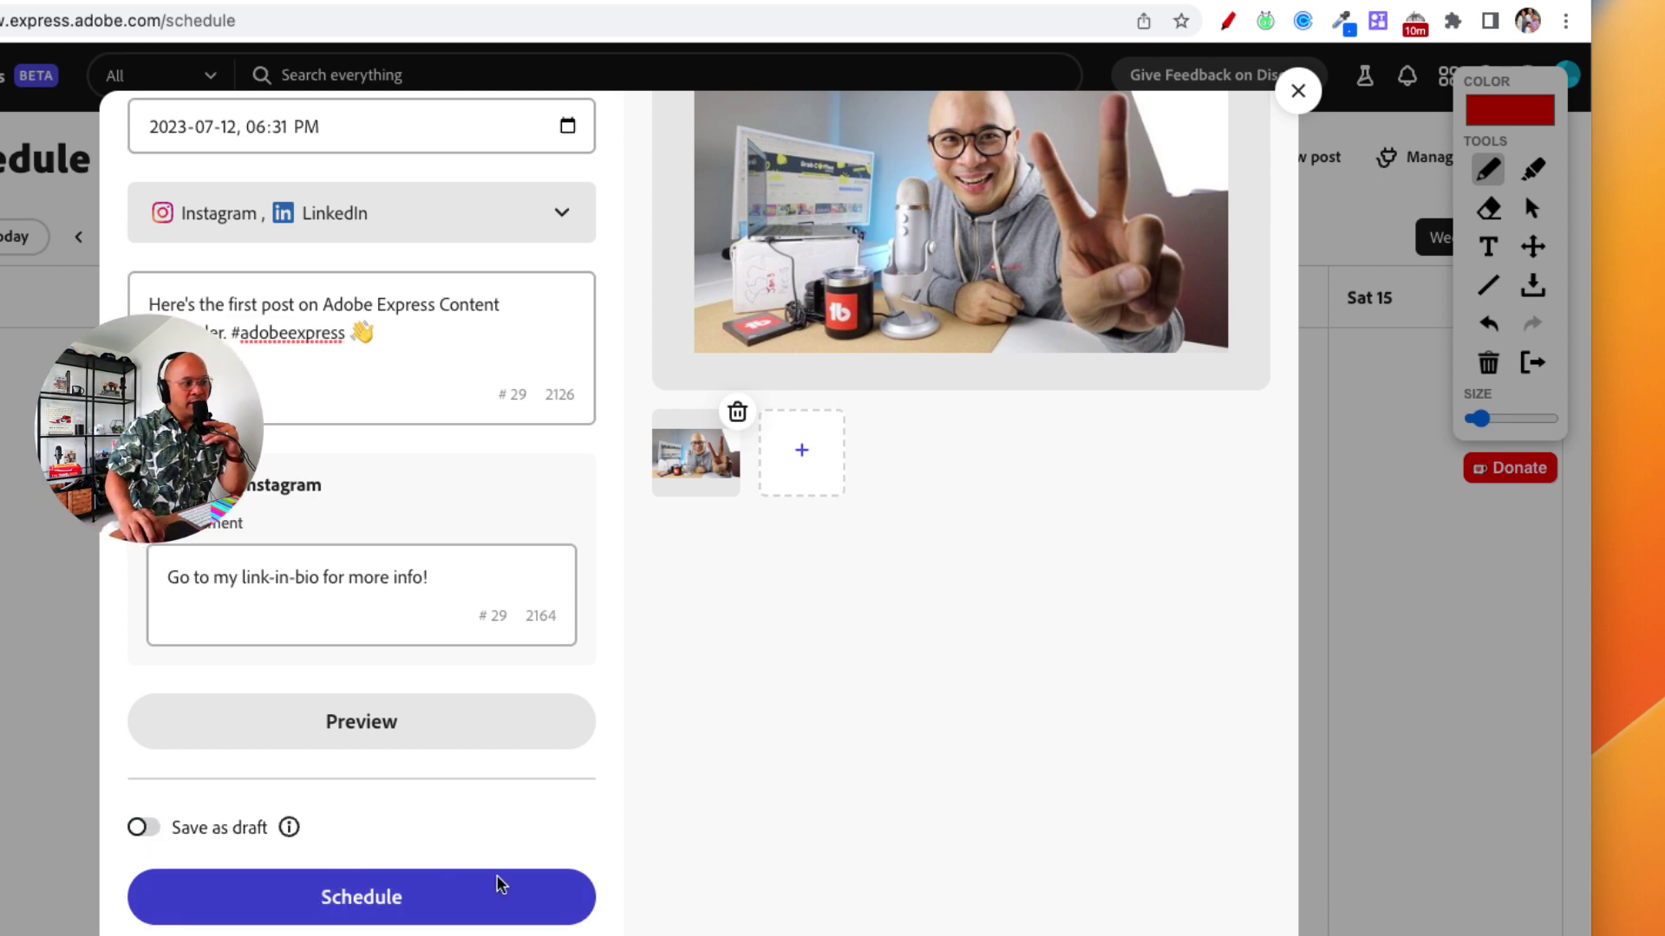
pyautogui.scroll(3, 569, 773)
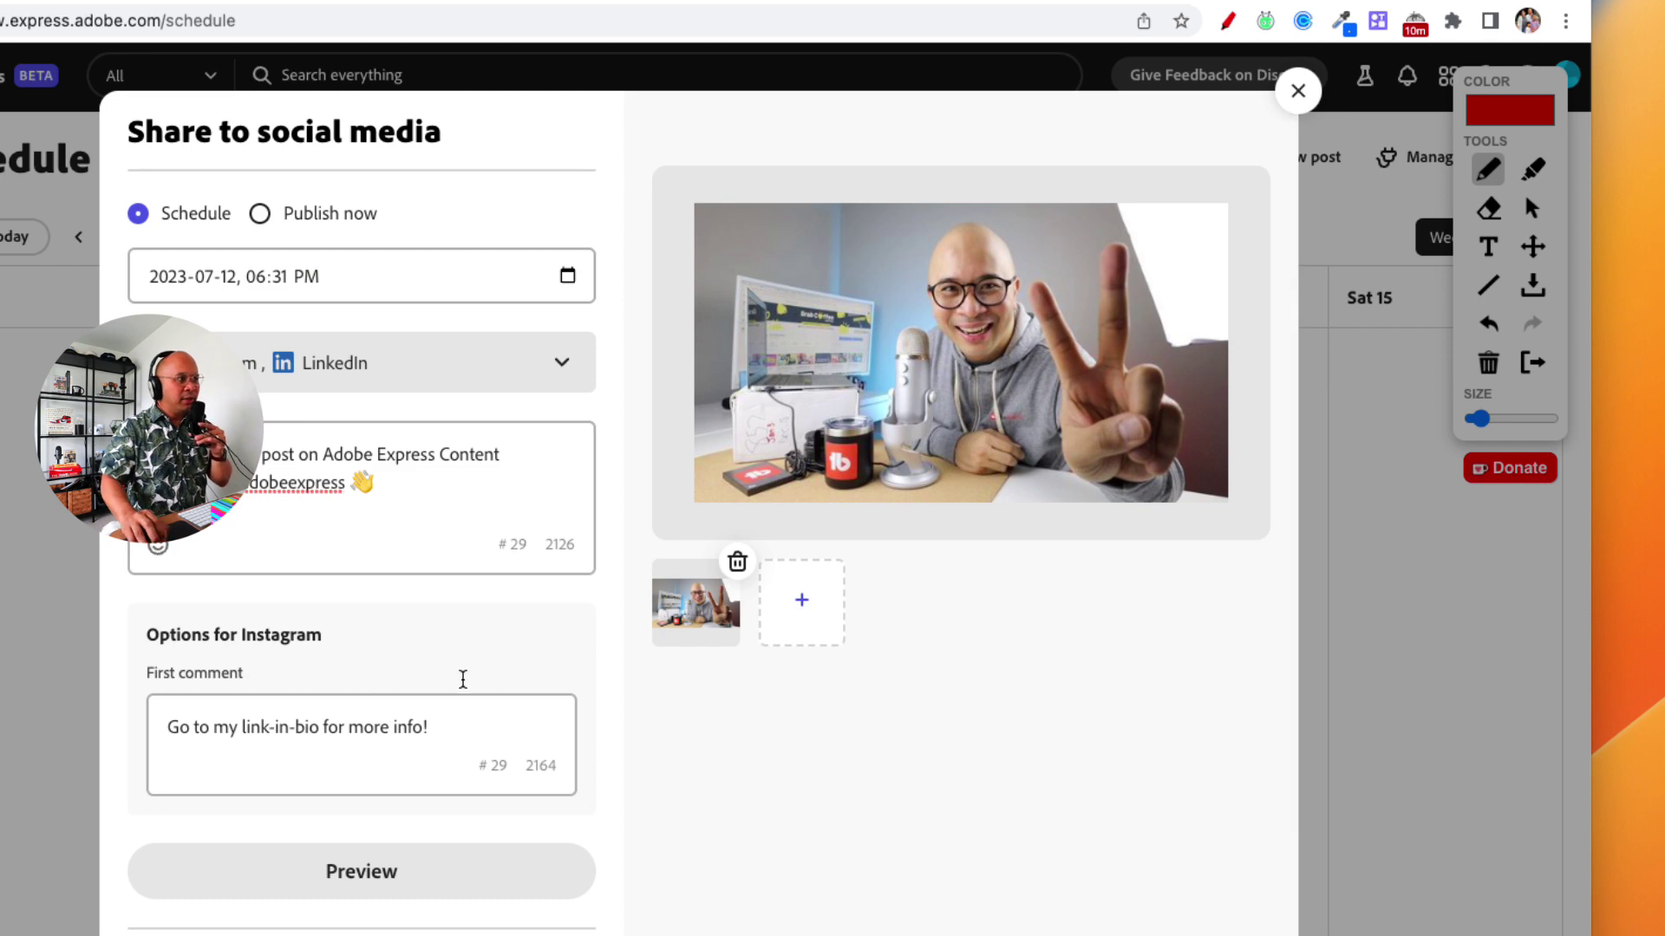
pyautogui.scroll(-2, 466, 592)
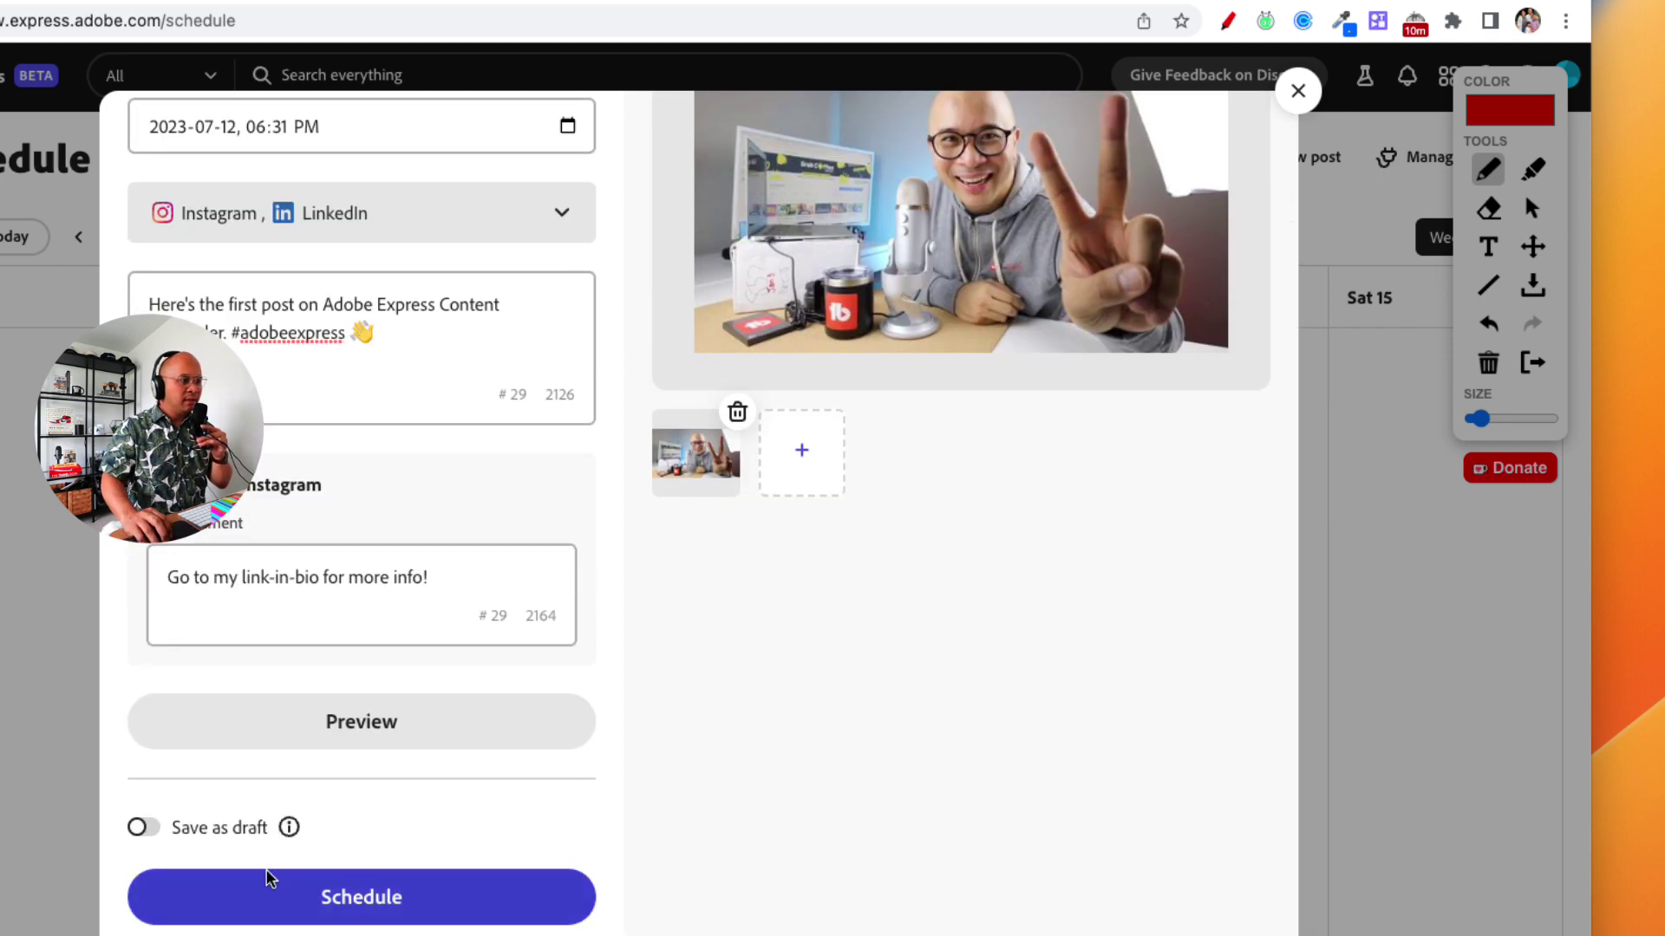
pyautogui.scroll(2, 395, 731)
# Step: Set the post's date to April 15, 2024 in the date picker
pyautogui.click(568, 276)
pyautogui.click(314, 333)
pyautogui.click(351, 333)
pyautogui.click(351, 333)
pyautogui.click(351, 333)
pyautogui.click(352, 333)
pyautogui.click(351, 333)
pyautogui.click(189, 473)
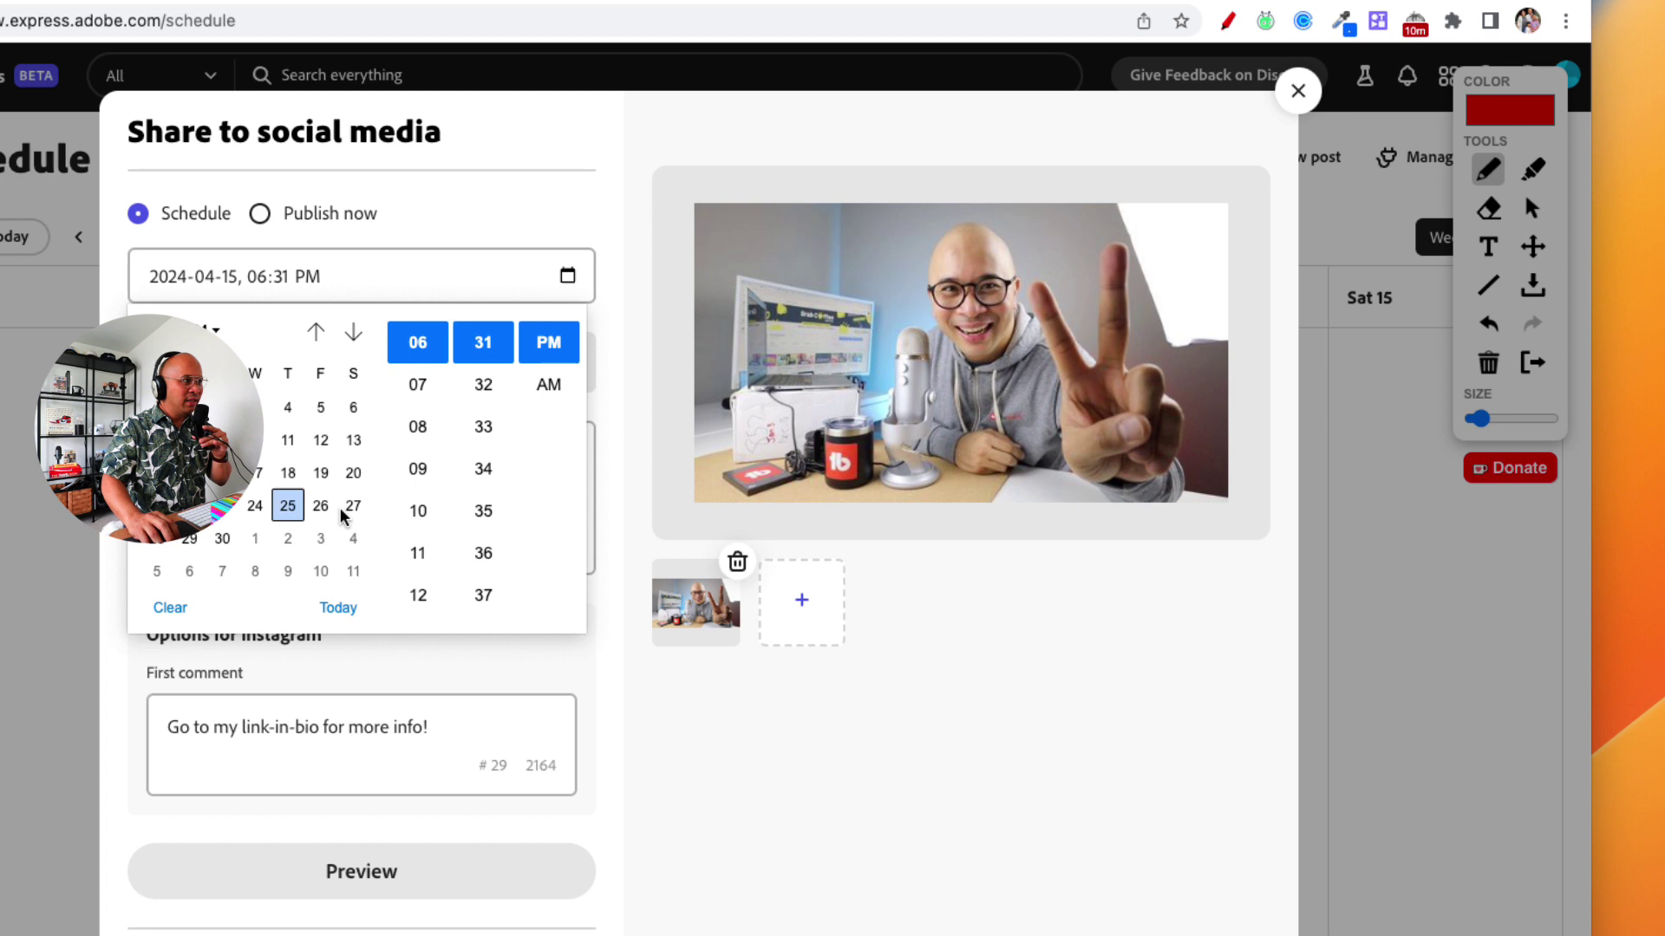
pyautogui.click(622, 692)
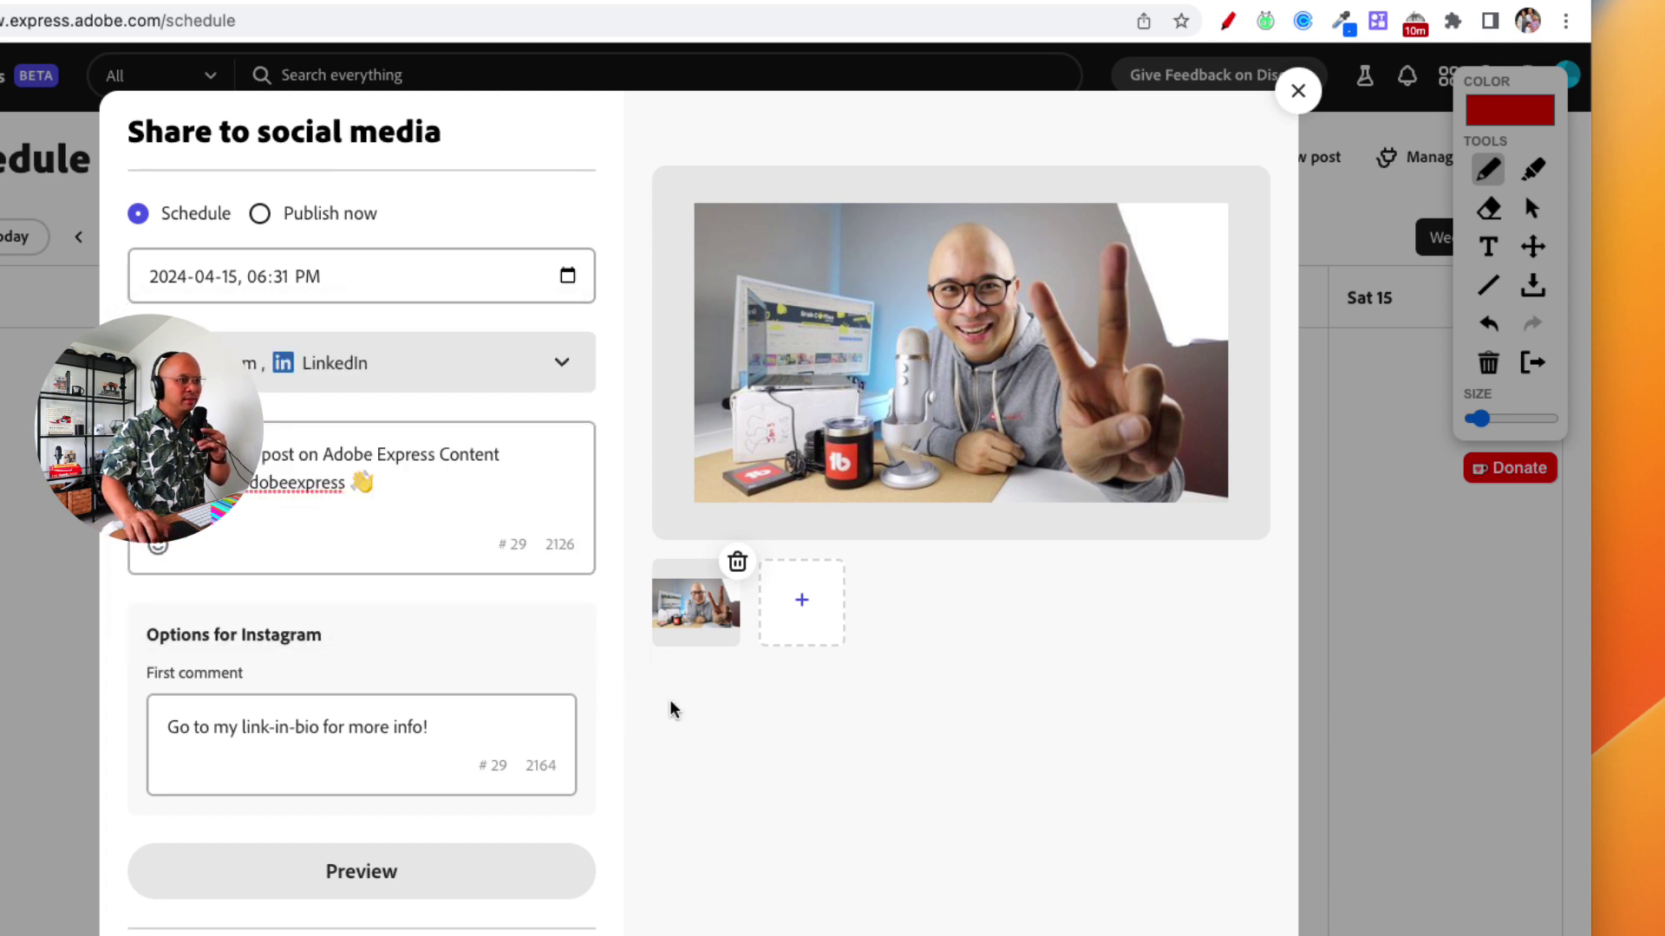
# Step: Schedule the post on Instagram and LinkedIn for 6:31 PM
pyautogui.scroll(-3, 669, 699)
pyautogui.scroll(3, 416, 733)
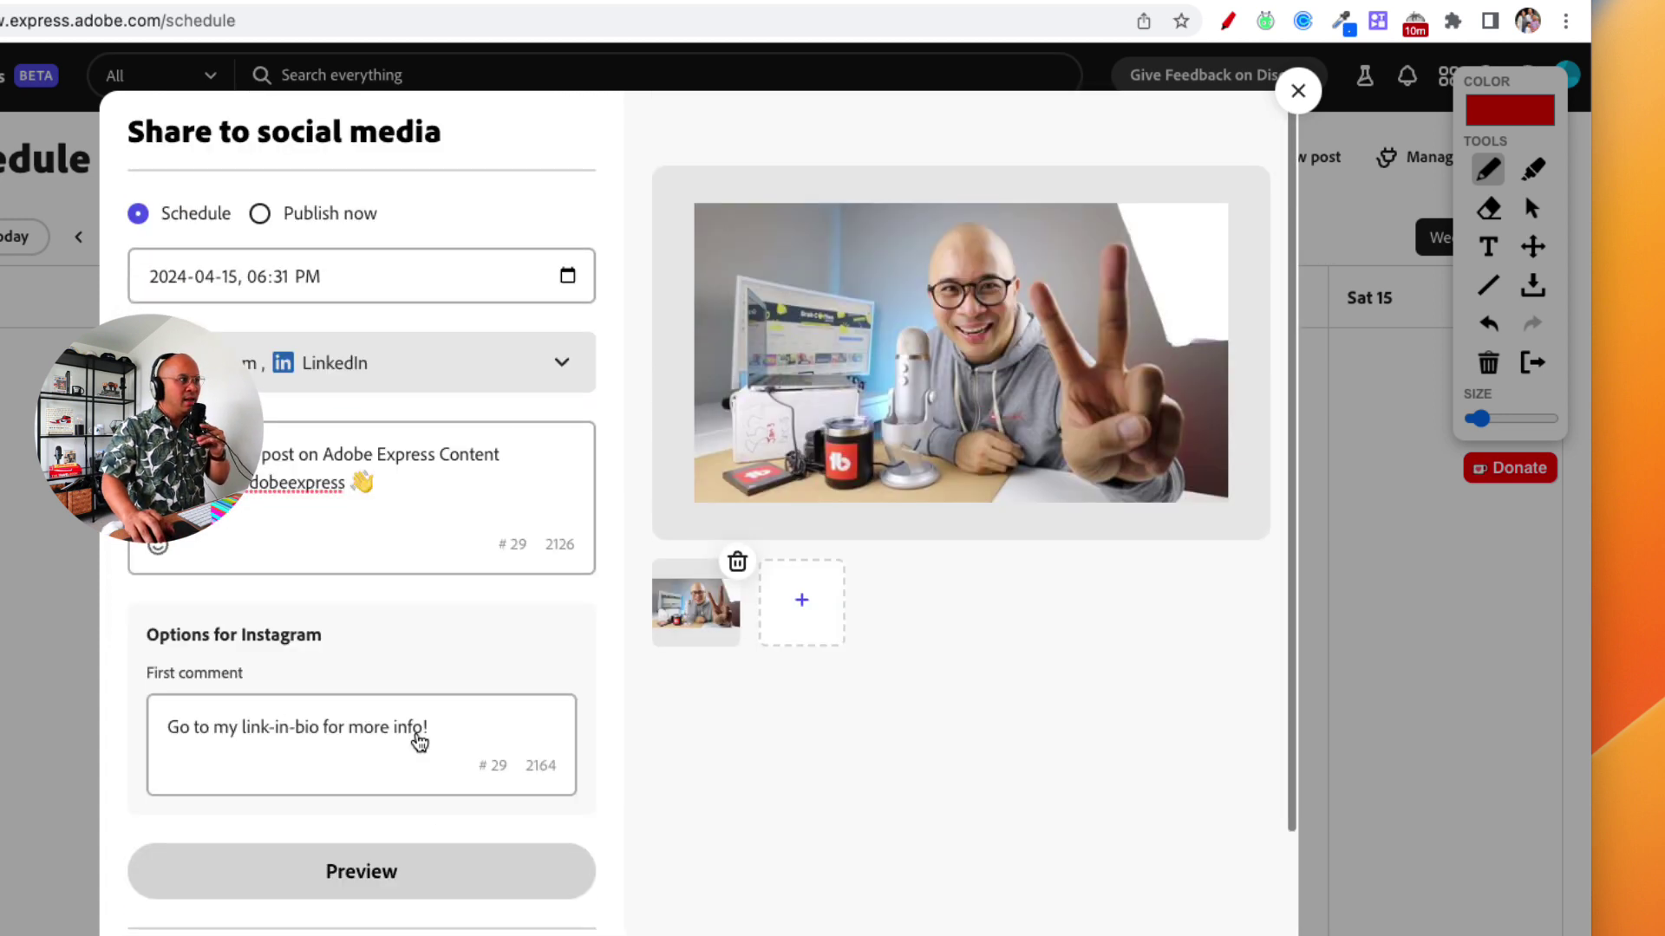
pyautogui.scroll(-3, 416, 733)
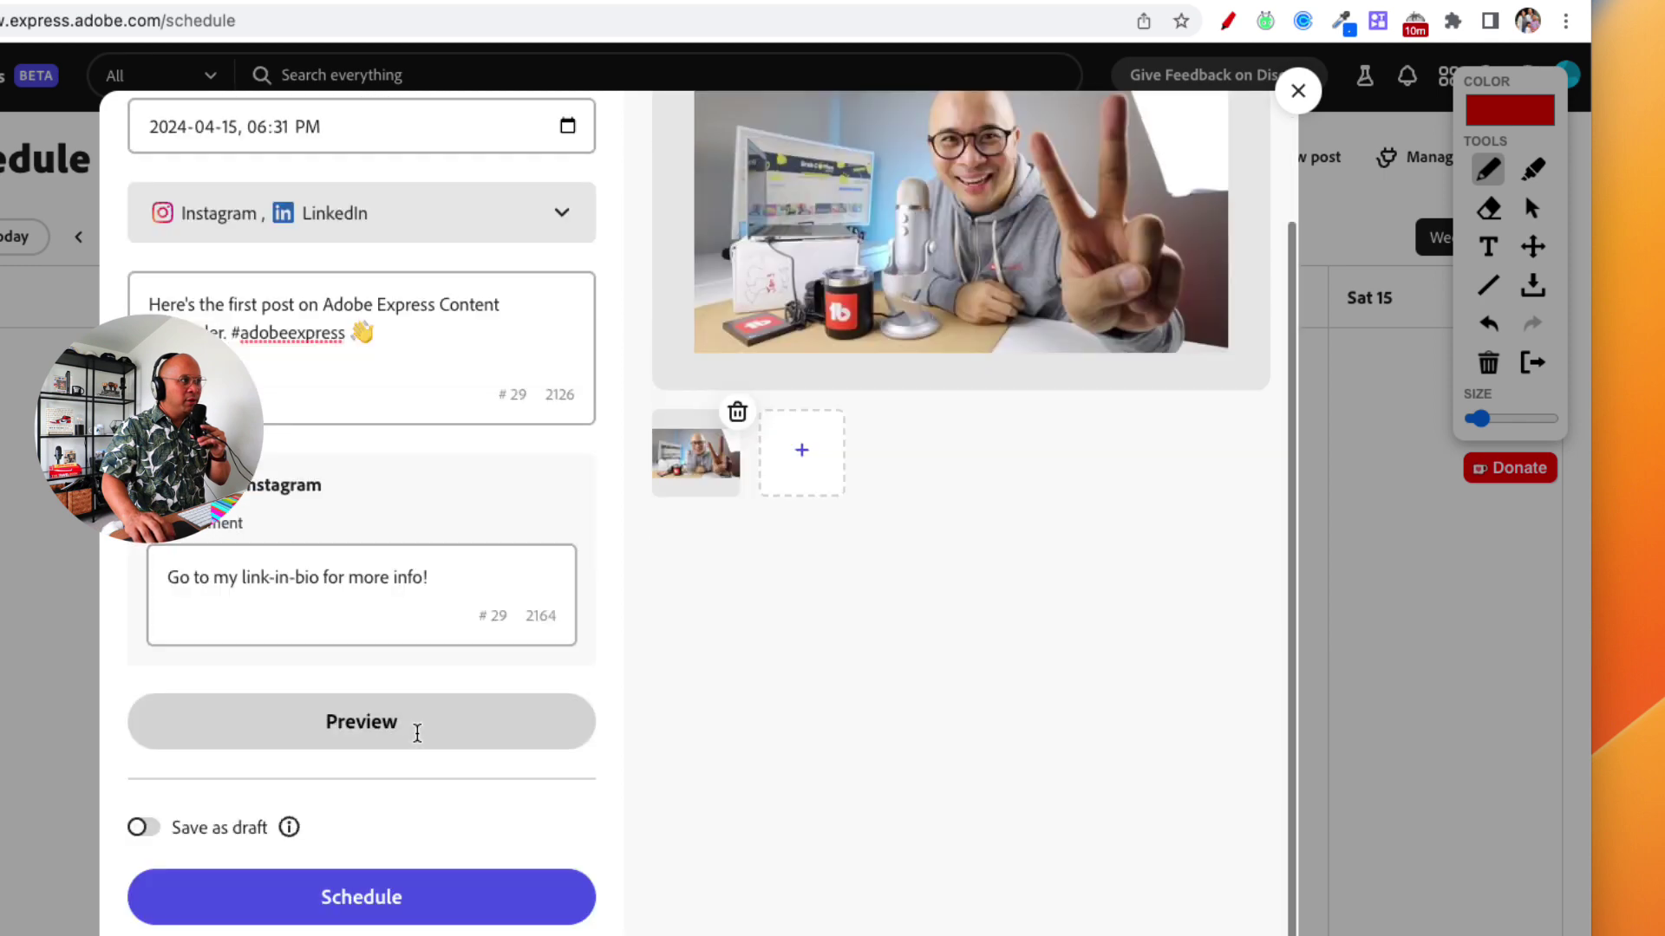
pyautogui.scroll(3, 408, 753)
pyautogui.scroll(-3, 323, 633)
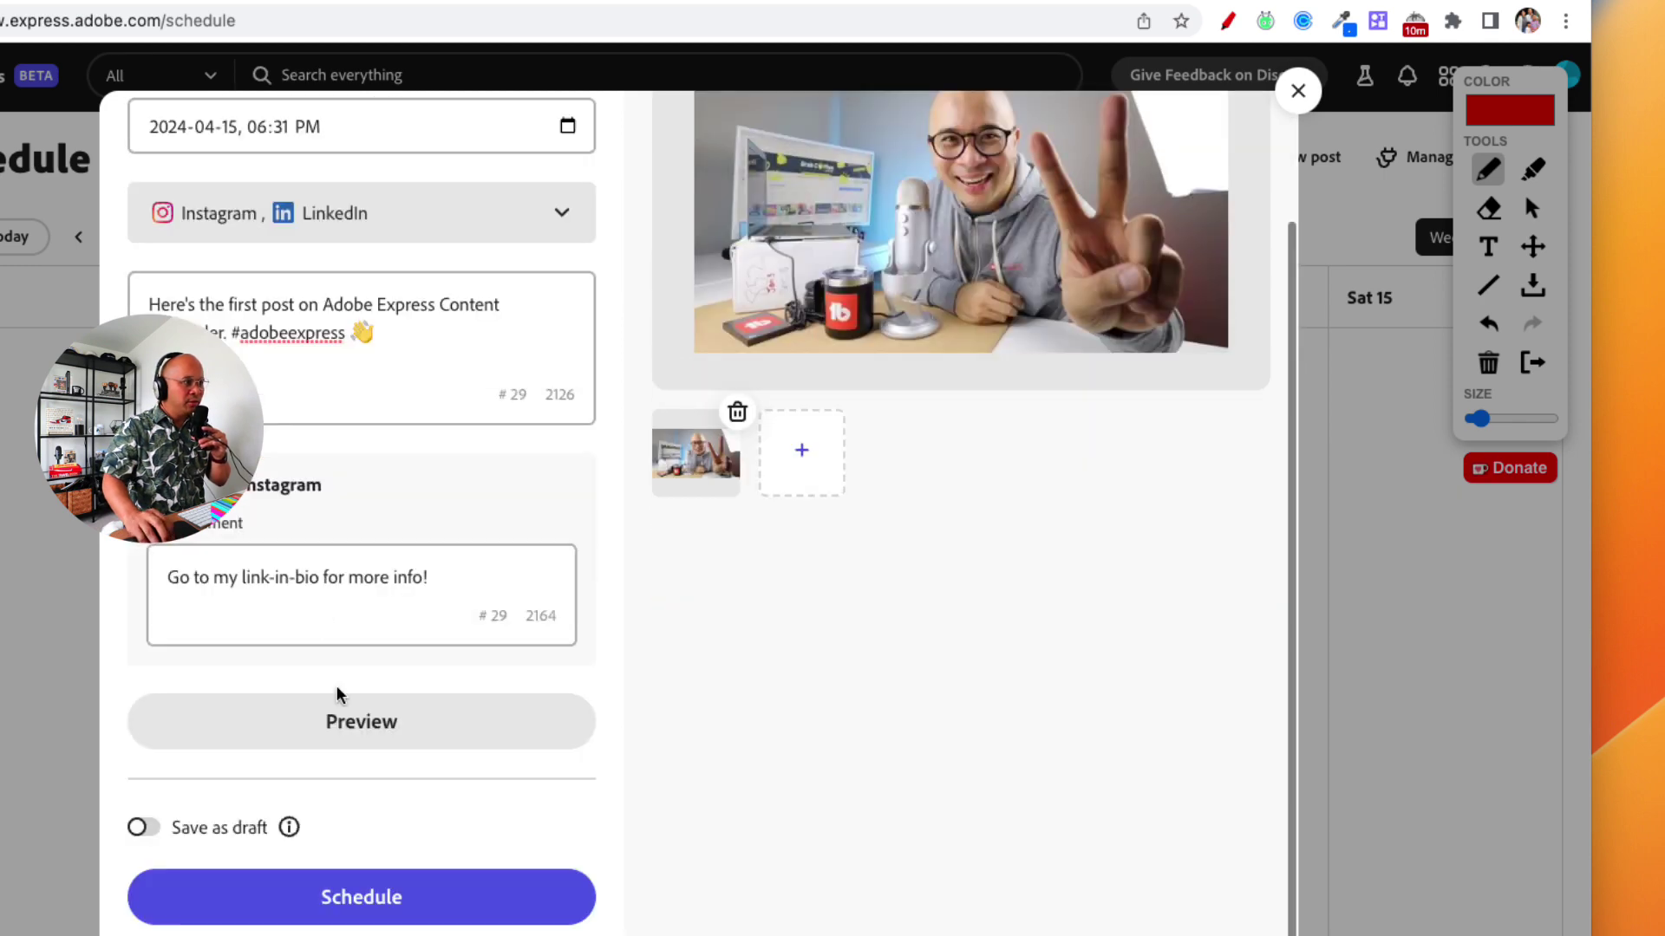
pyautogui.click(414, 909)
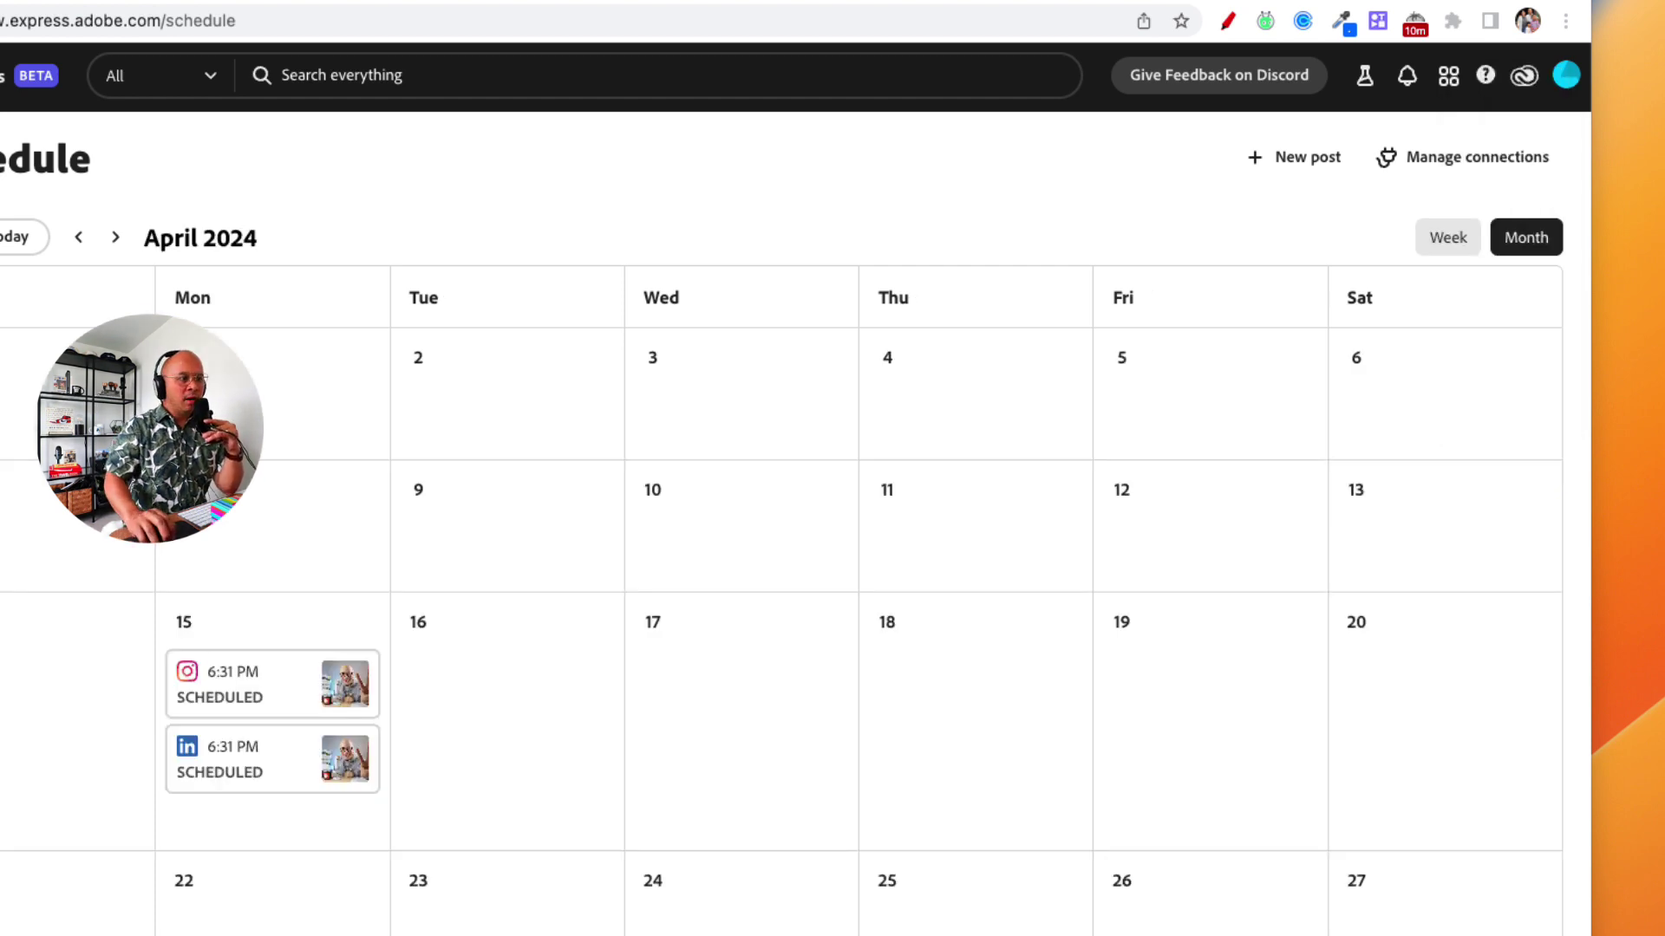
# Step: Scroll the April 2024 month view to check both 6:31 PM posts on the 15th
pyautogui.scroll(-2, 794, 560)
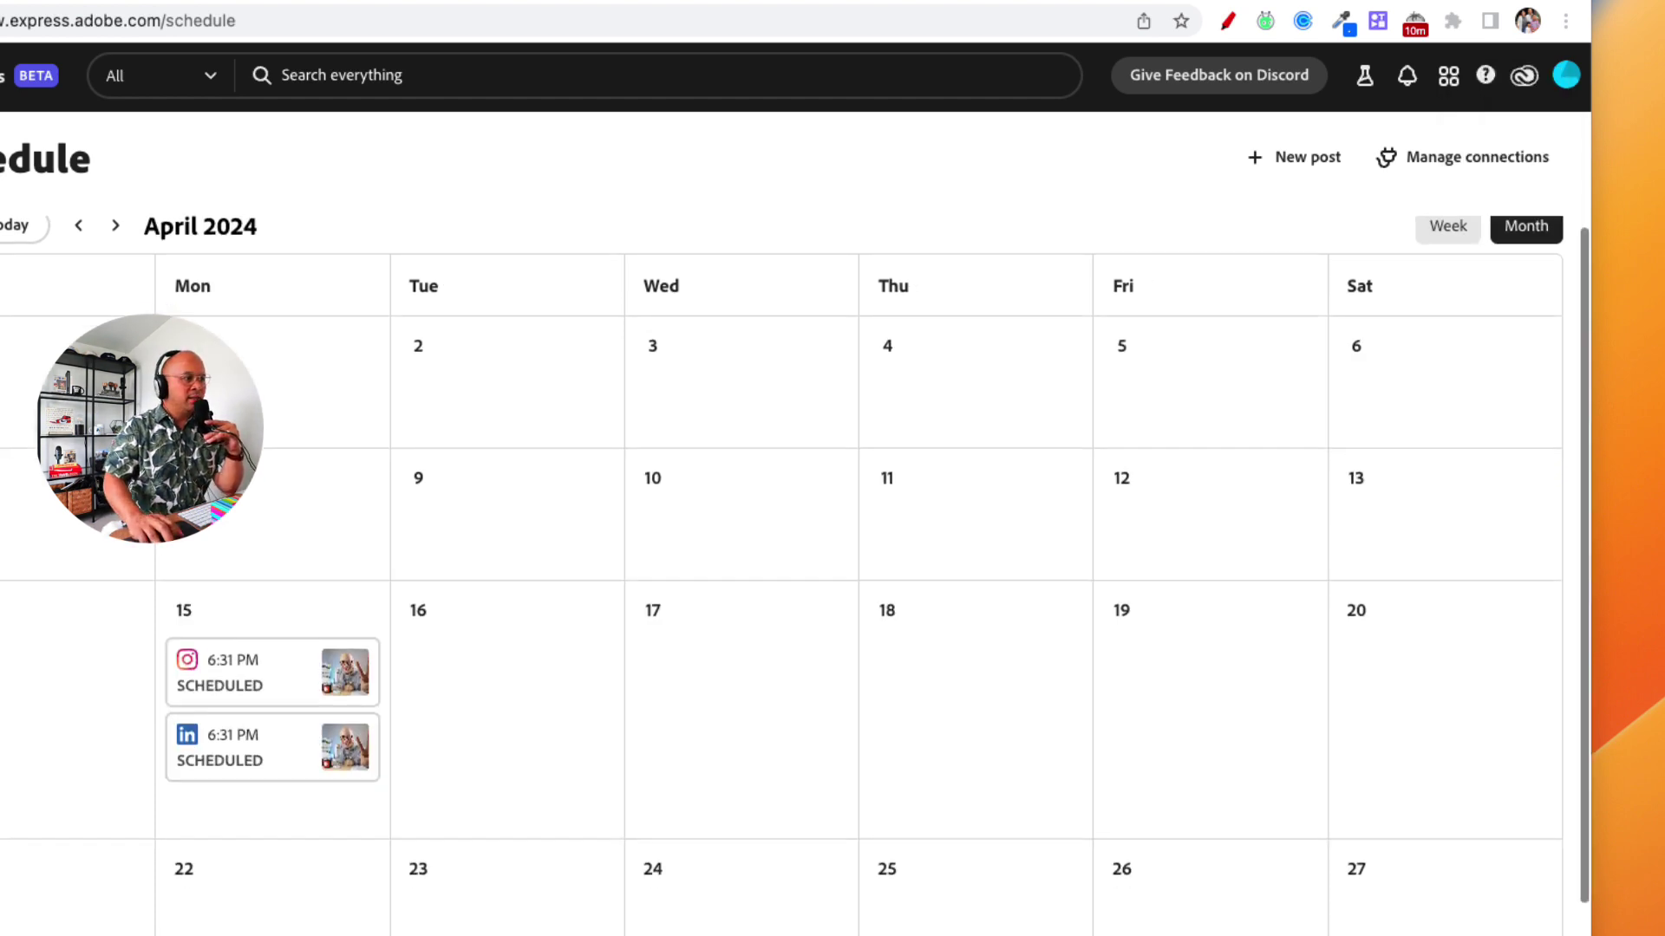
pyautogui.scroll(2, 794, 560)
pyautogui.scroll(-1, 795, 560)
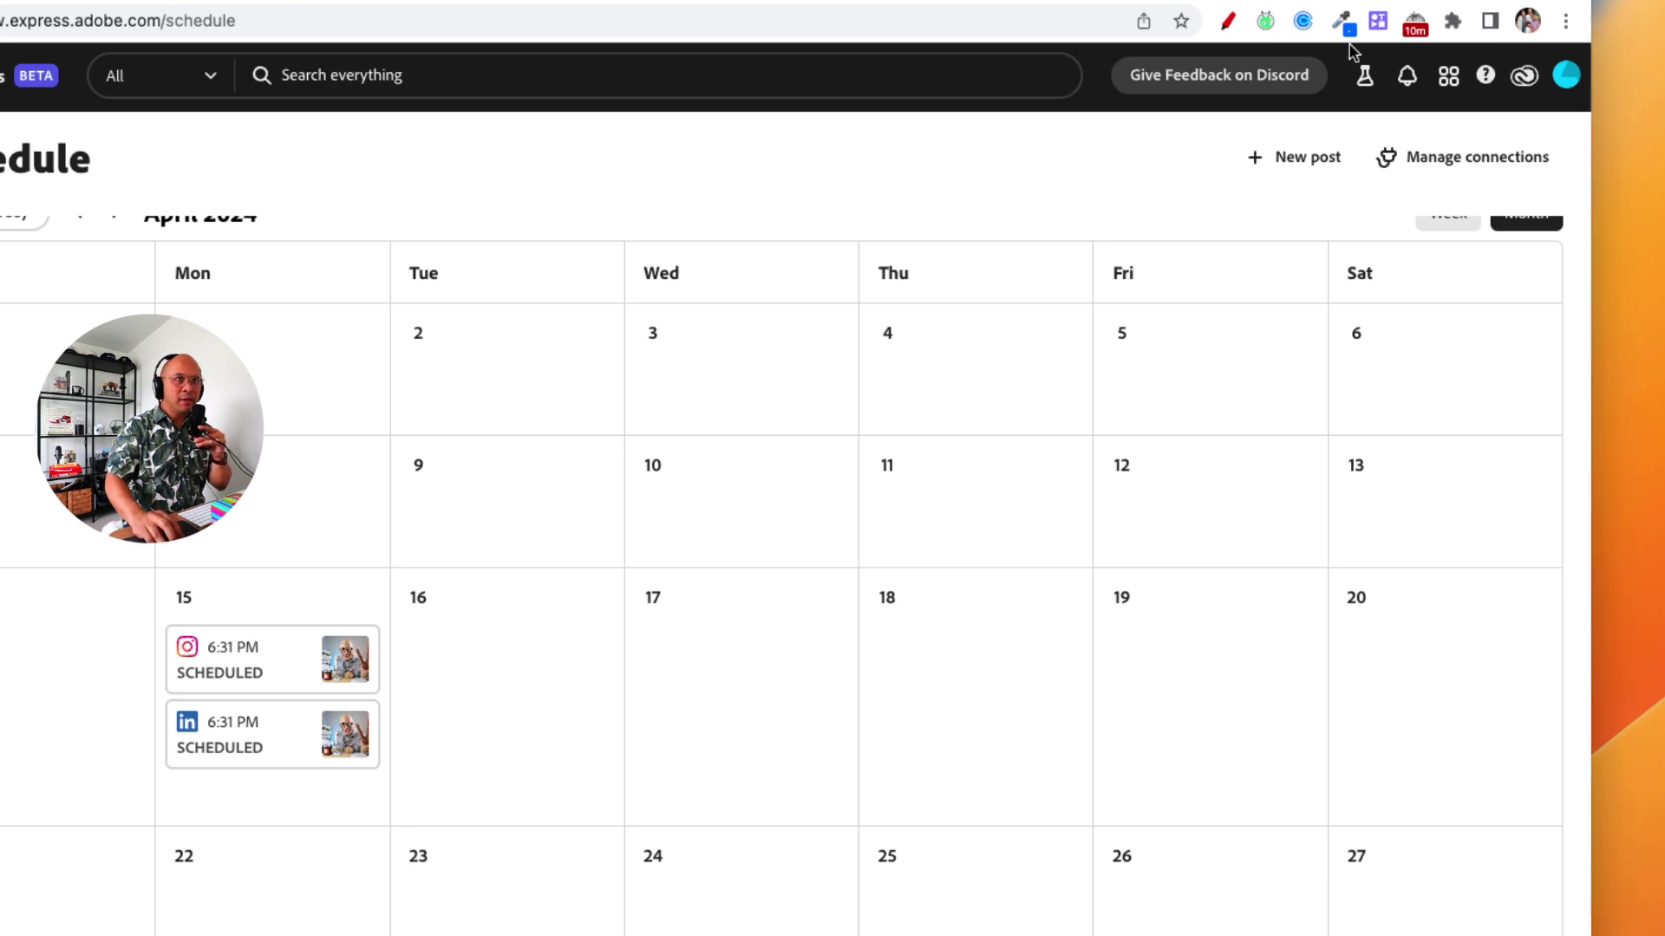
pyautogui.click(1228, 21)
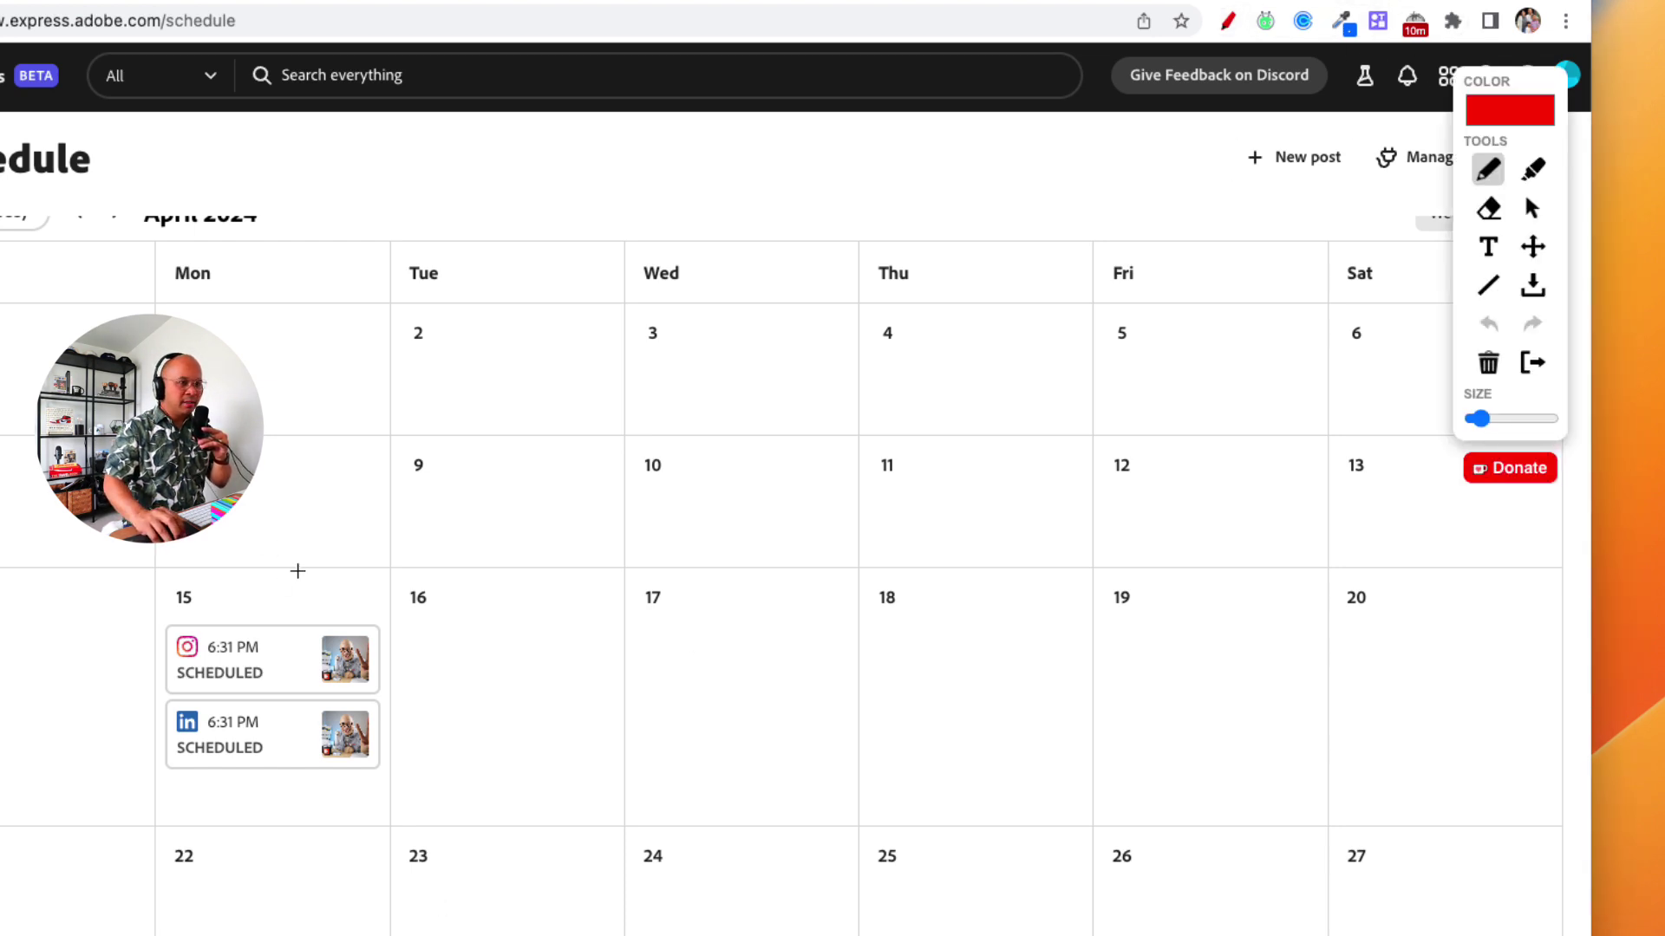
pyautogui.moveTo(408, 594)
pyautogui.mouseDown()
pyautogui.moveTo(146, 619)
pyautogui.moveTo(105, 650)
pyautogui.moveTo(125, 765)
pyautogui.moveTo(310, 812)
pyautogui.moveTo(440, 810)
pyautogui.moveTo(417, 597)
pyautogui.mouseUp()
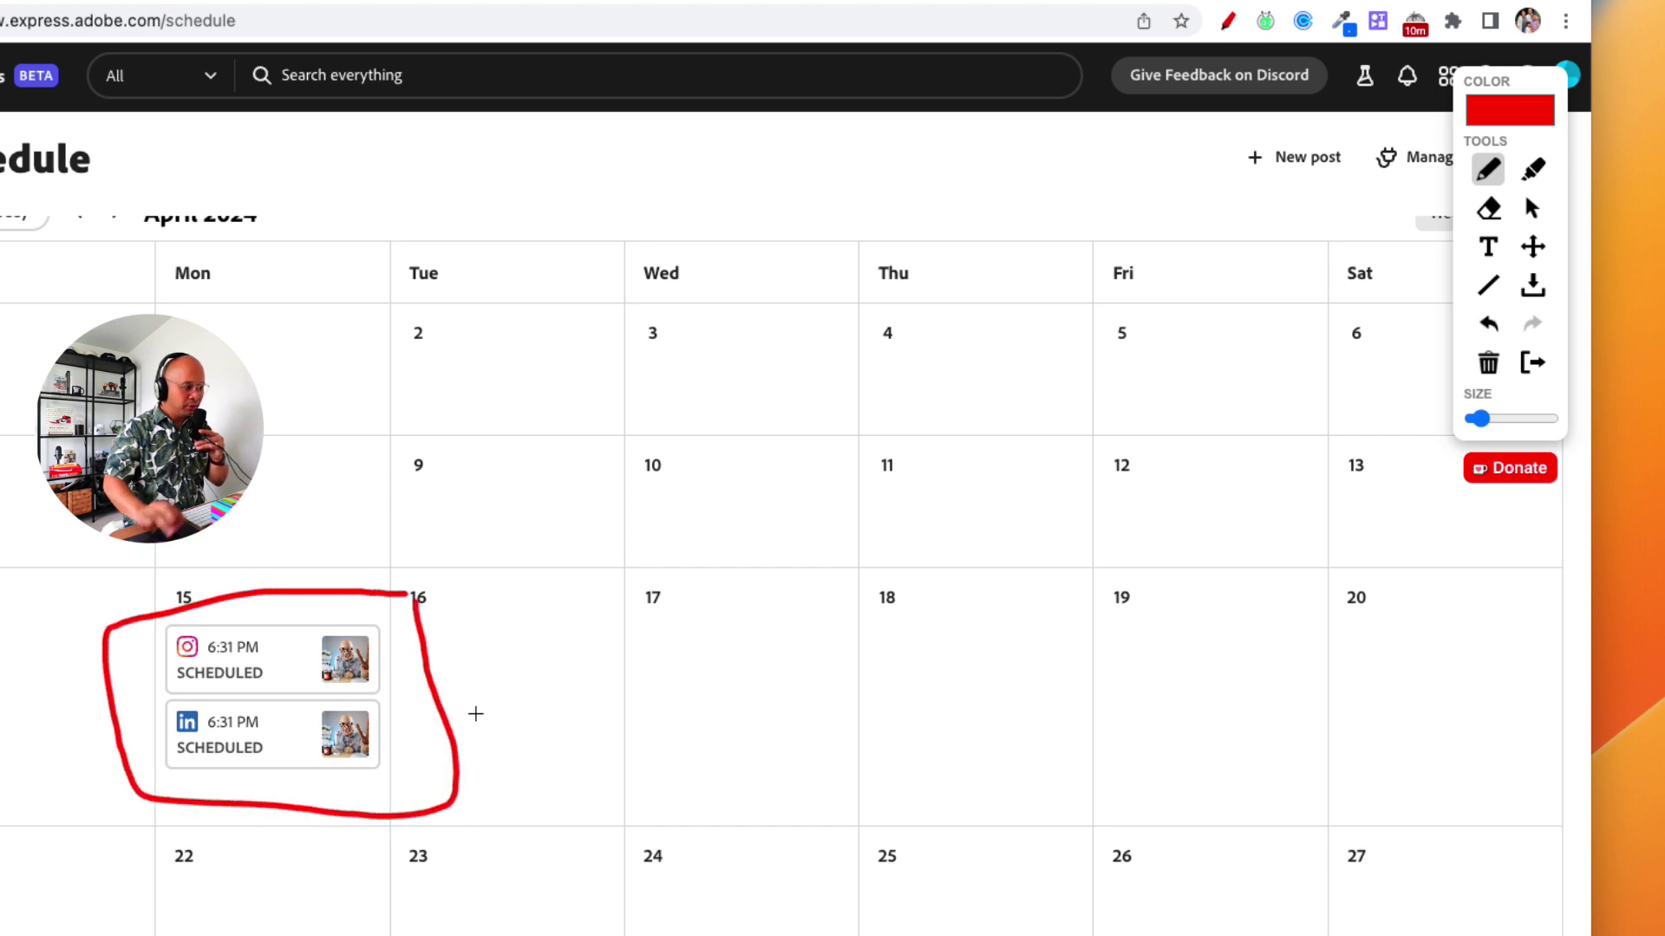
pyautogui.press('Escape')
pyautogui.moveTo(253, 643)
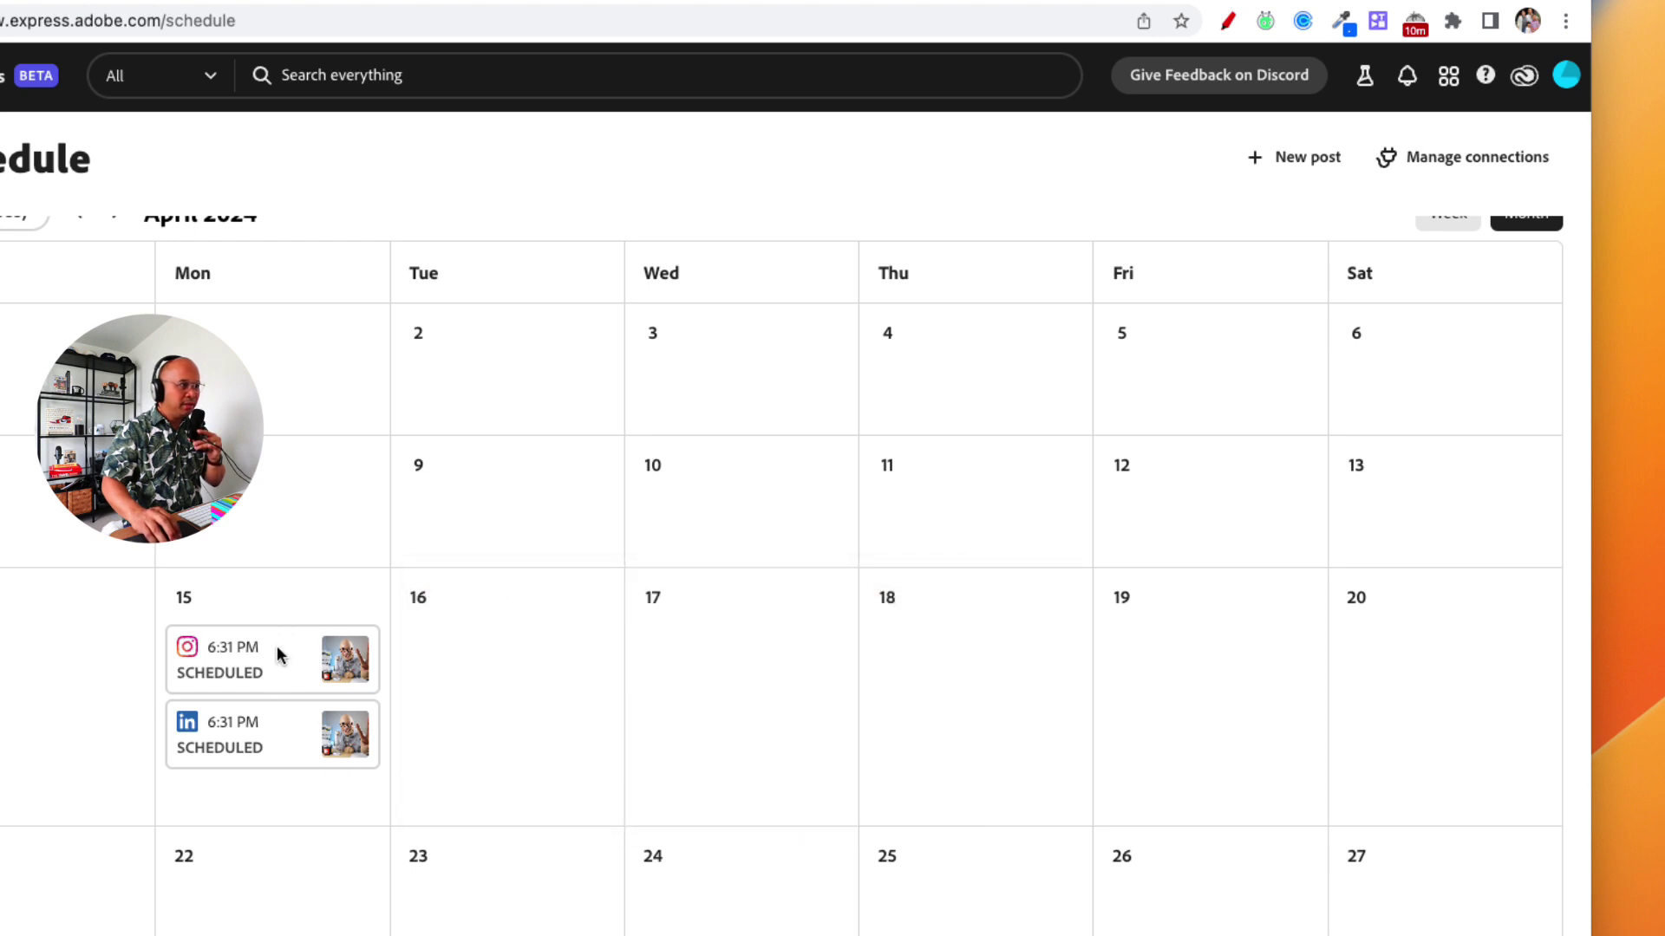
pyautogui.click(279, 656)
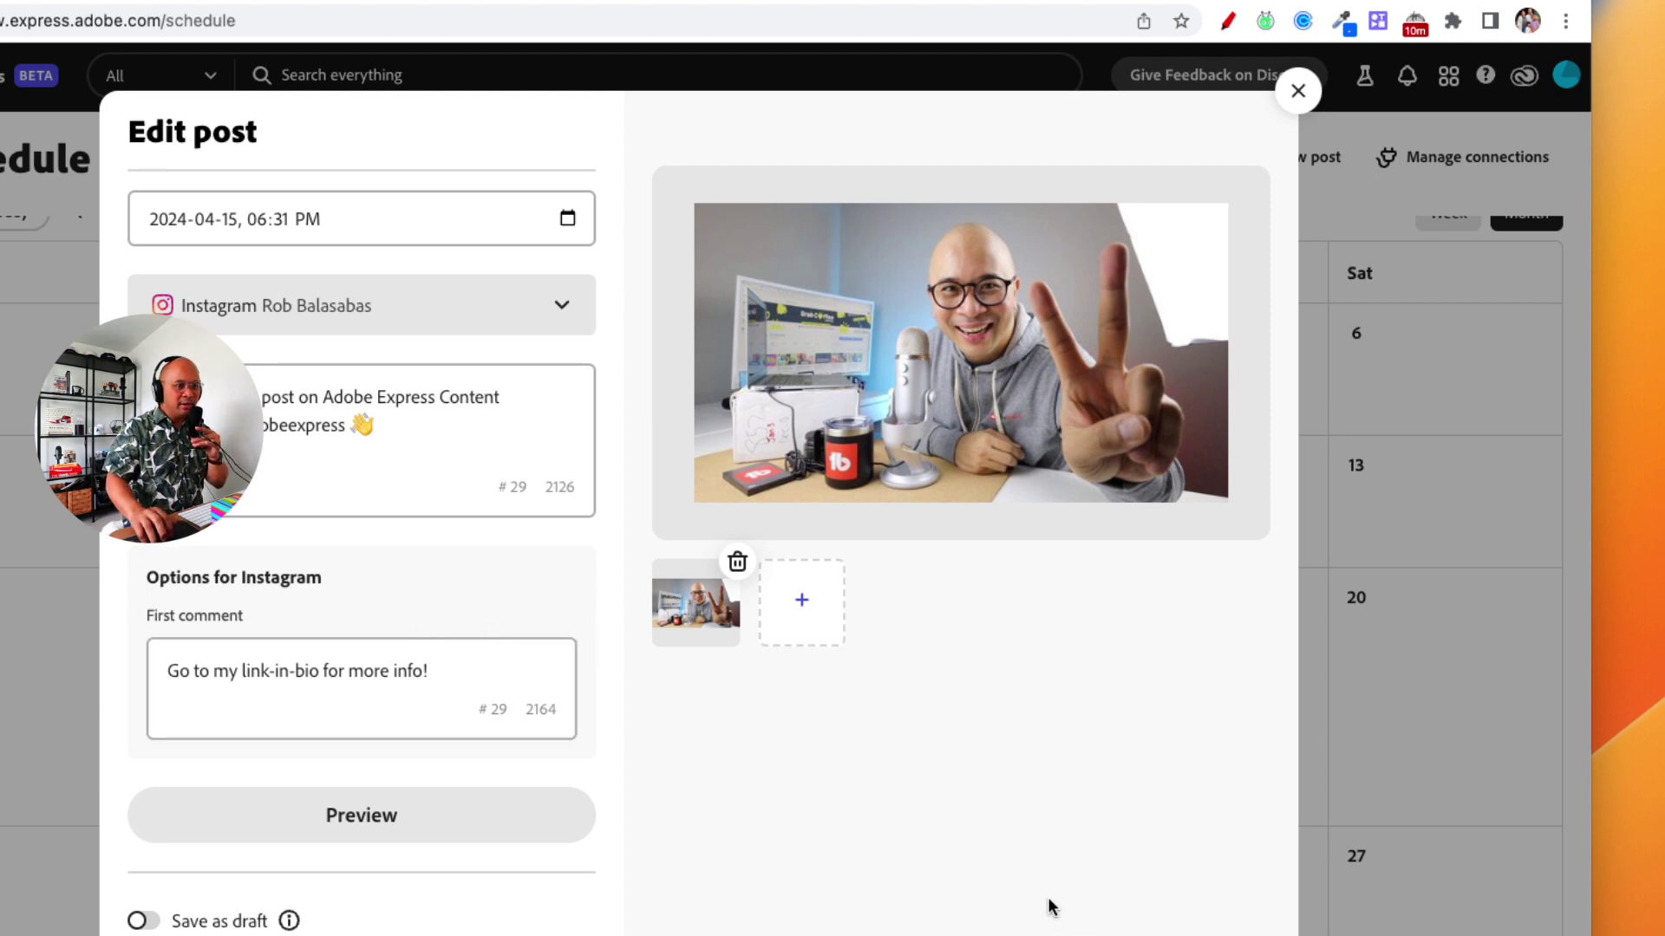
pyautogui.click(1298, 90)
pyautogui.click(1613, 587)
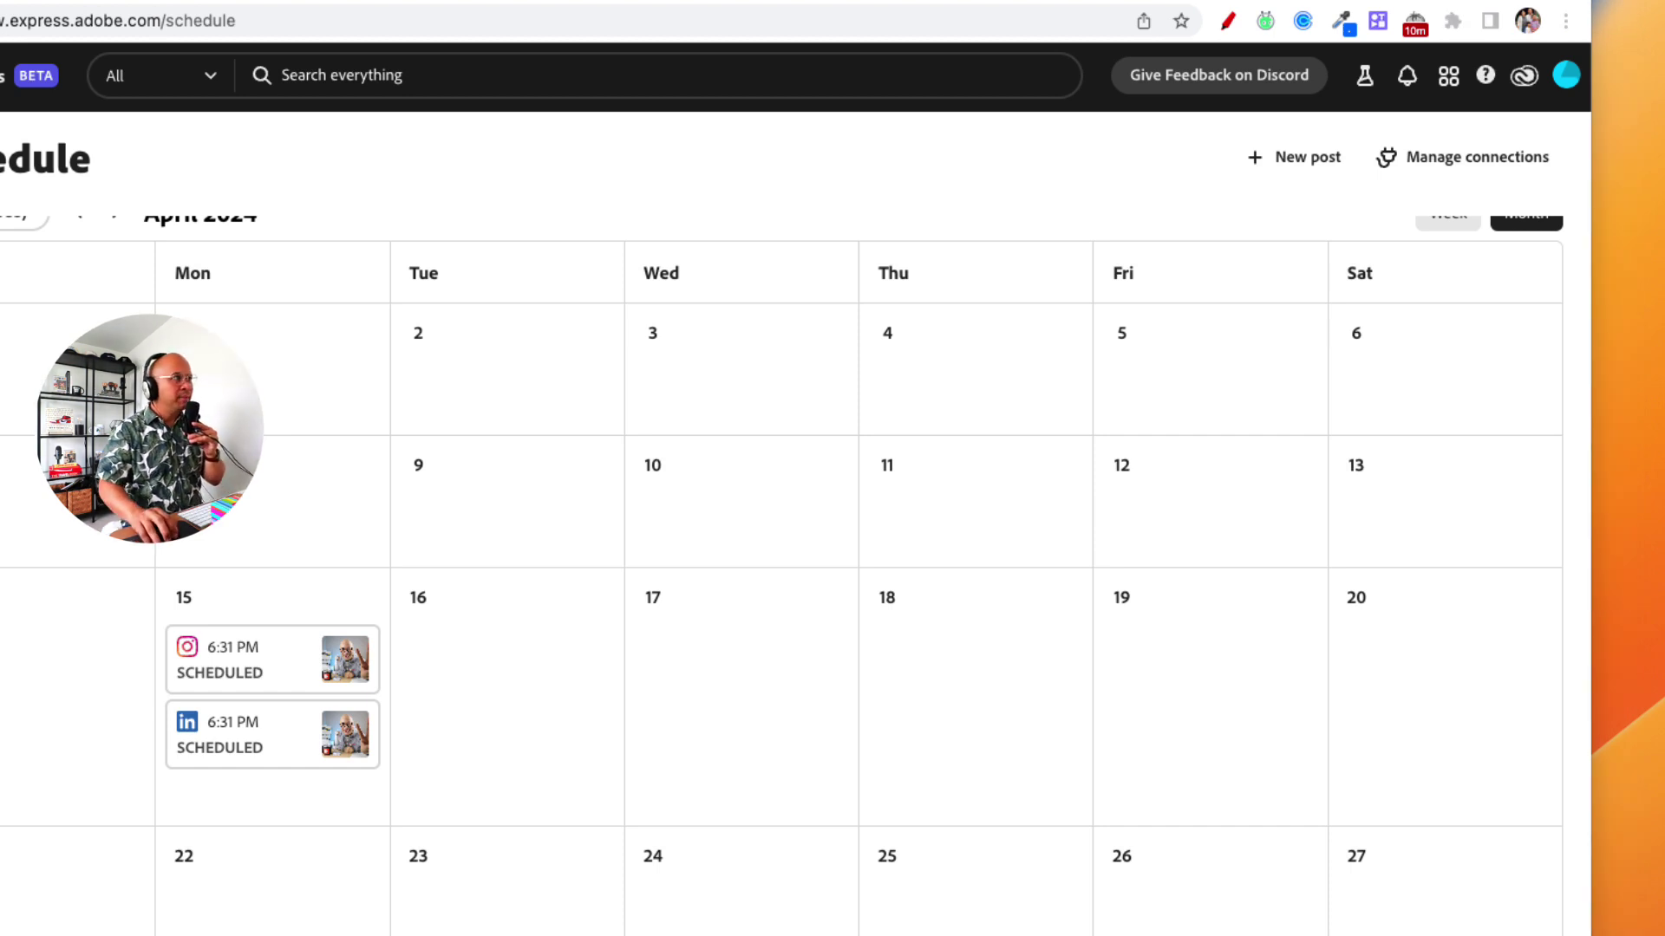